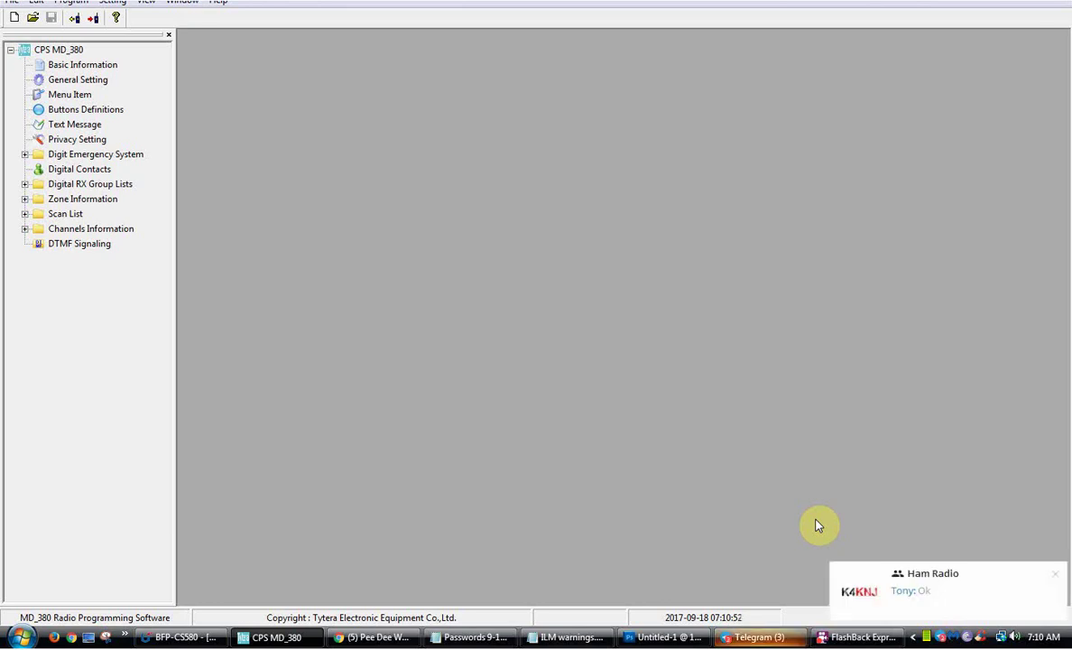
Dismiss the incoming chat notifications and quit Telegram completely, including its background instance.
{"action": "left_click", "coordinate": [1055, 574]}
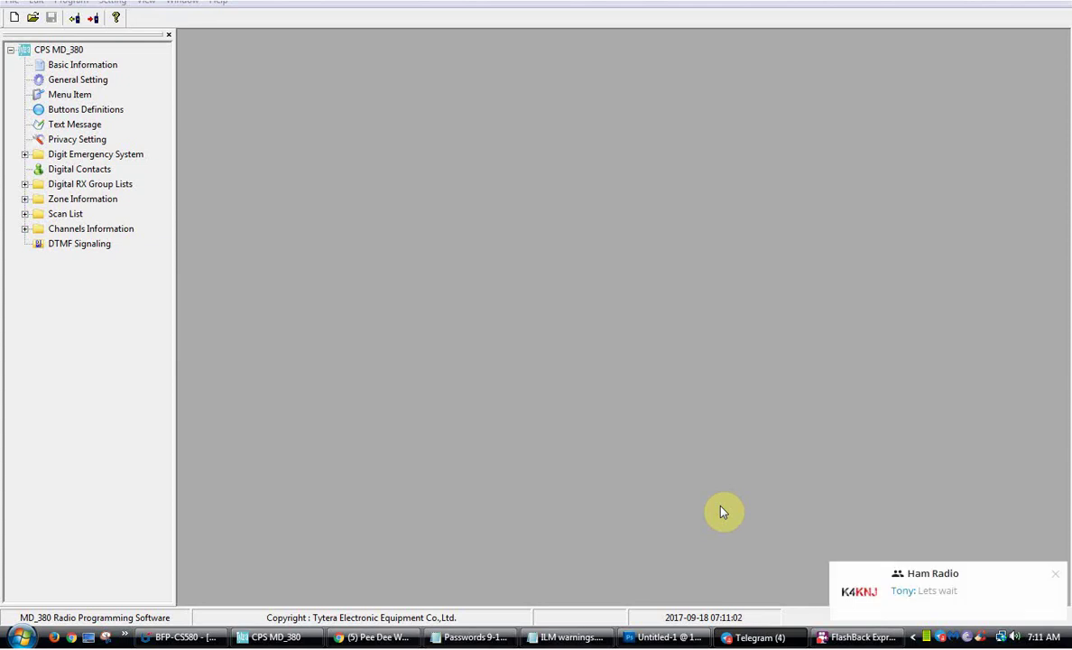
{"action": "left_click", "coordinate": [1052, 574]}
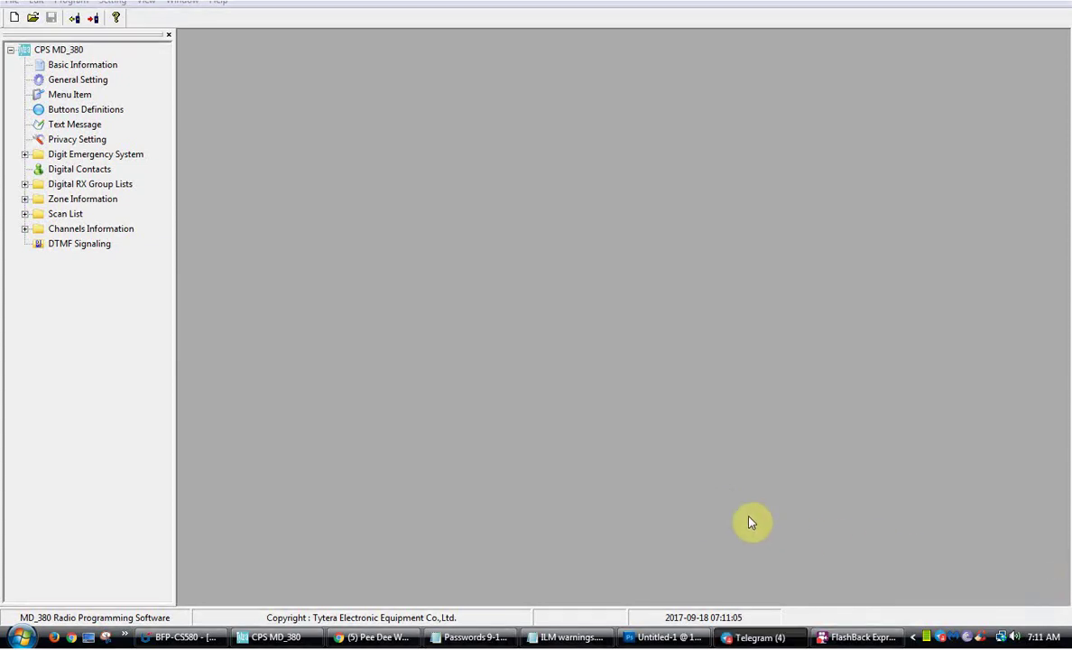
{"action": "right_click", "coordinate": [748, 636]}
{"action": "left_click", "coordinate": [773, 630]}
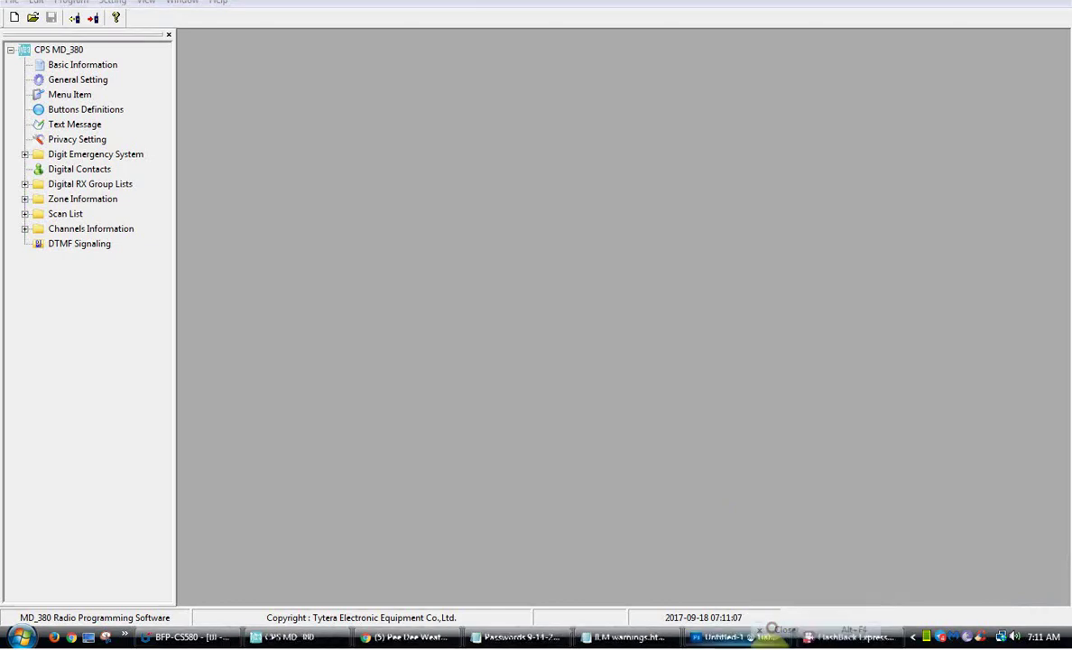
{"action": "right_click", "coordinate": [943, 639]}
{"action": "left_click", "coordinate": [866, 620]}
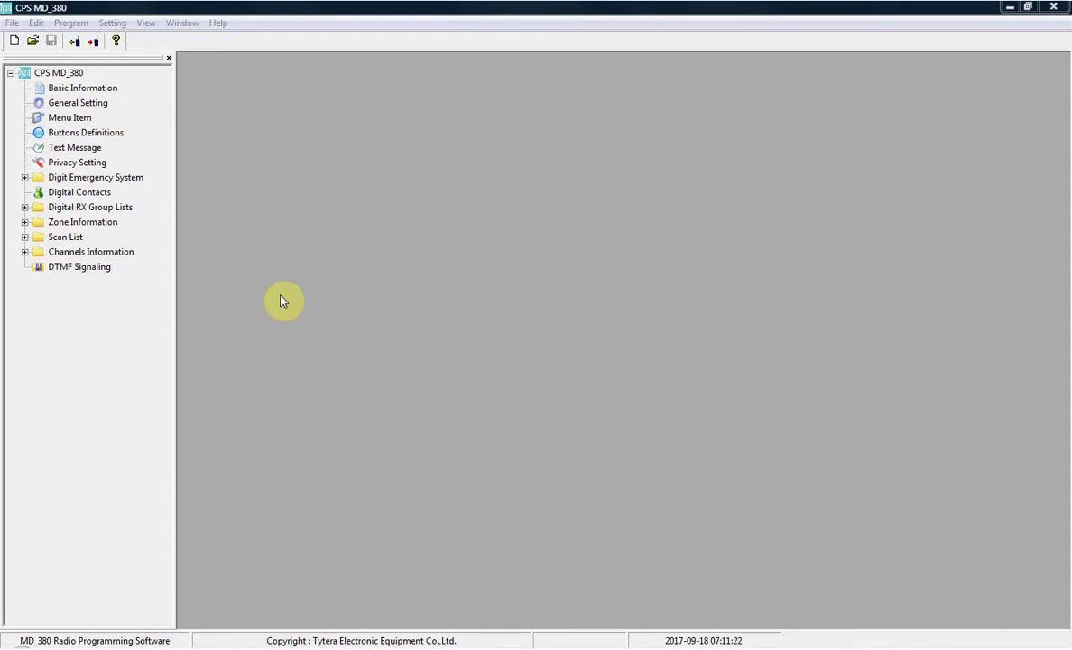
Enter the operator's full radio ID in the General Setting window and close that window.
{"action": "double_click", "coordinate": [96, 107]}
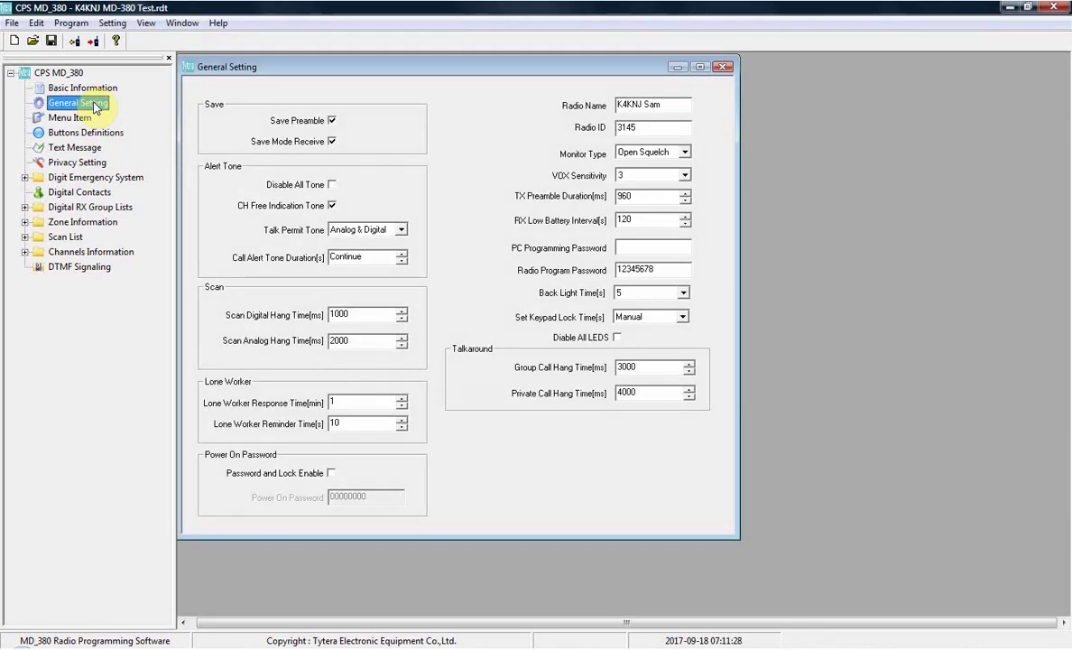
{"action": "left_click", "coordinate": [644, 129]}
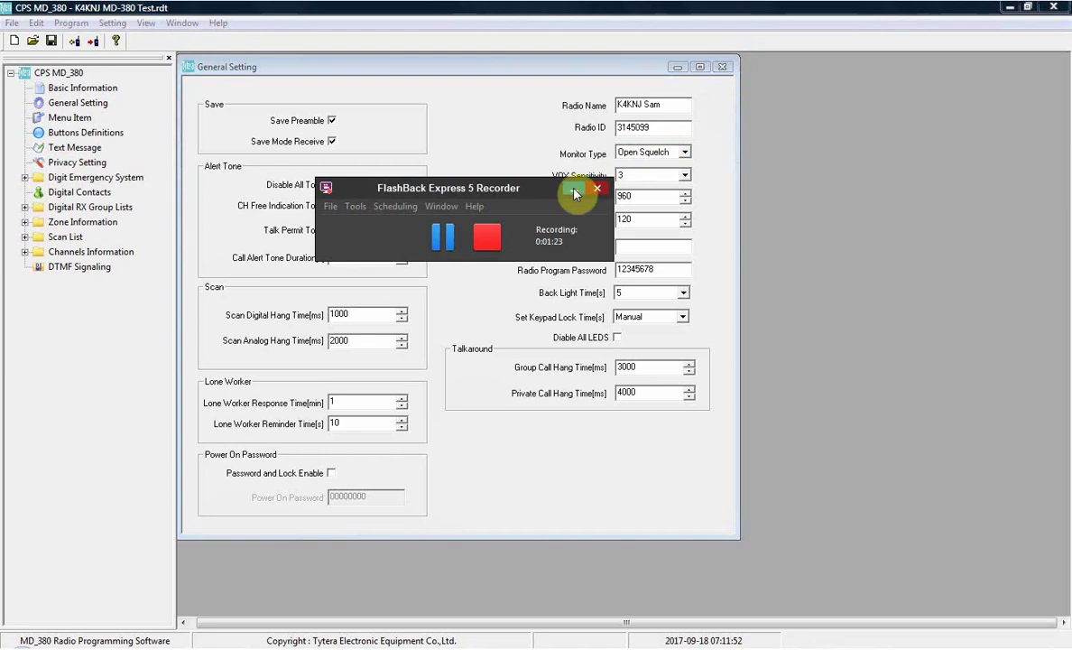
{"action": "left_click", "coordinate": [574, 190]}
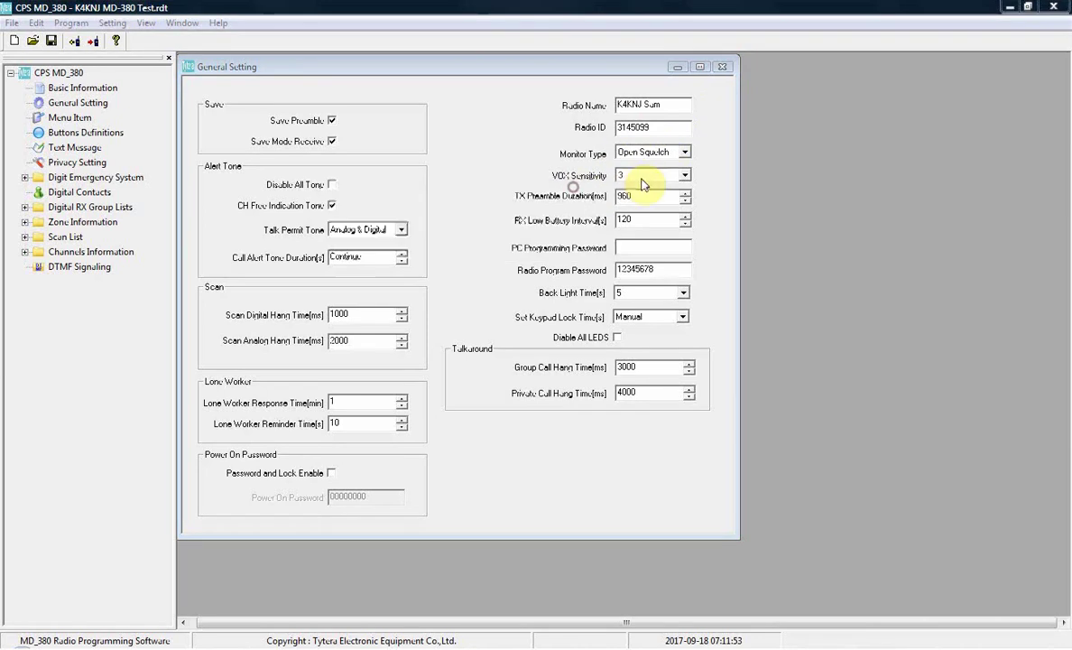
{"action": "double_click", "coordinate": [668, 133]}
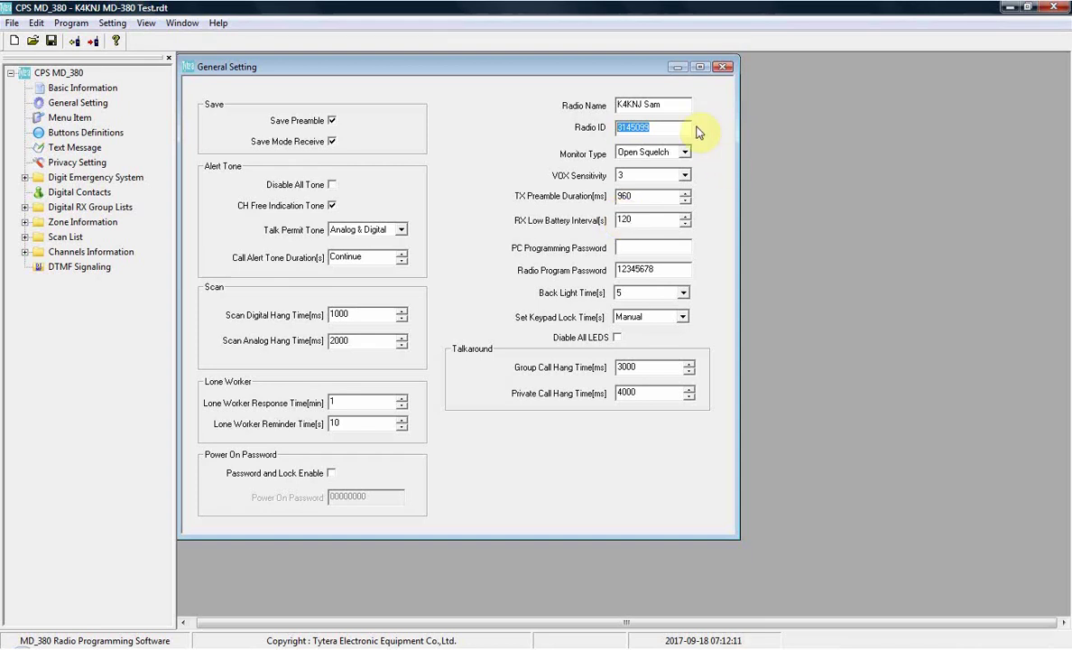
{"action": "left_click_drag", "start_coordinate": [682, 105], "coordinate": [497, 104]}
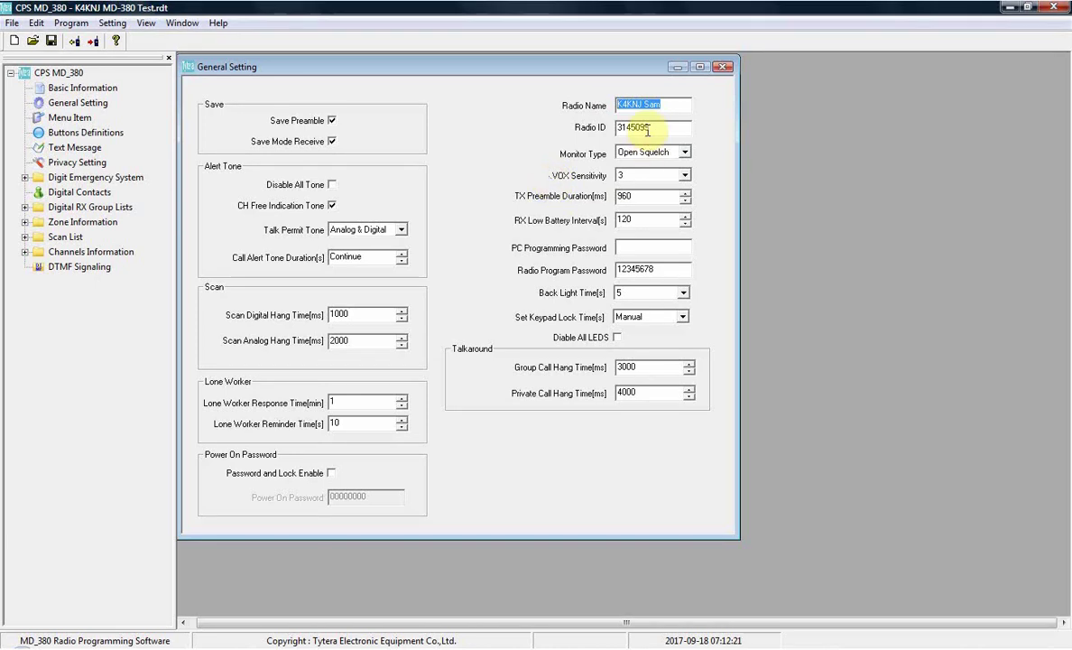
{"action": "key", "text": "Tab"}
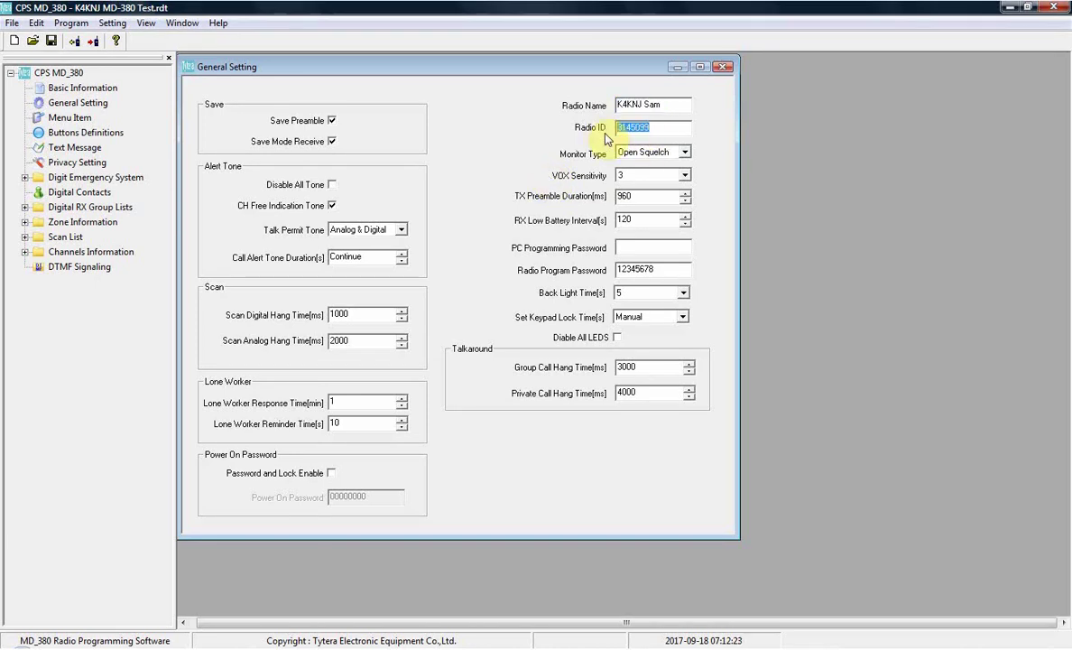
{"action": "left_click", "coordinate": [723, 67]}
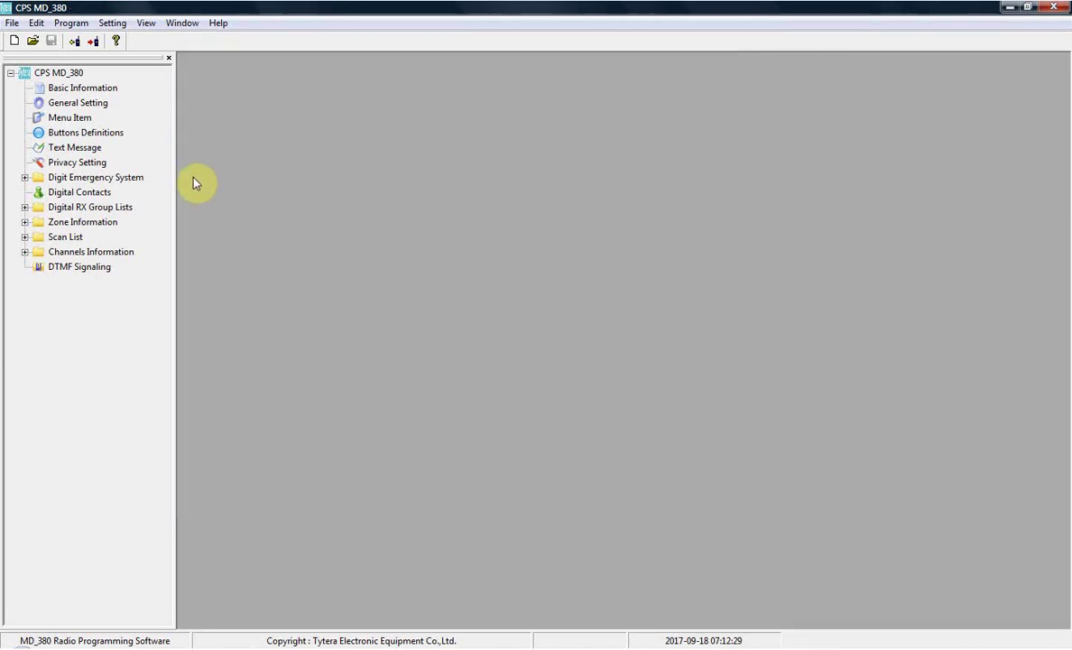
Add a new entry at the end of the Digital Contacts list.
{"action": "left_click", "coordinate": [84, 194]}
{"action": "double_click", "coordinate": [84, 194]}
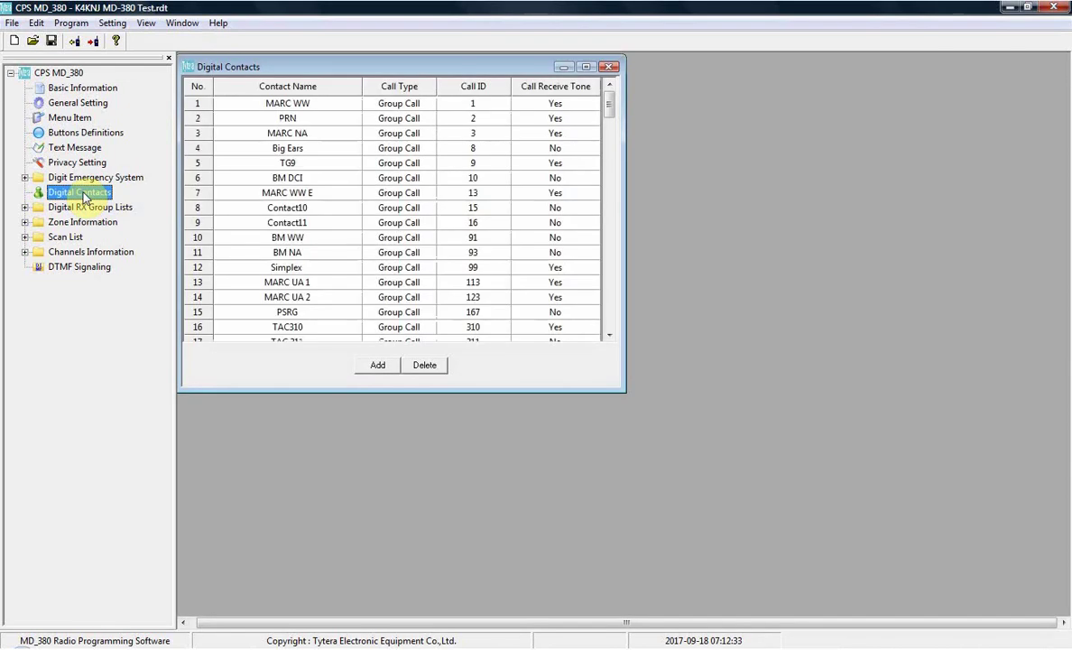
{"action": "left_click", "coordinate": [608, 234]}
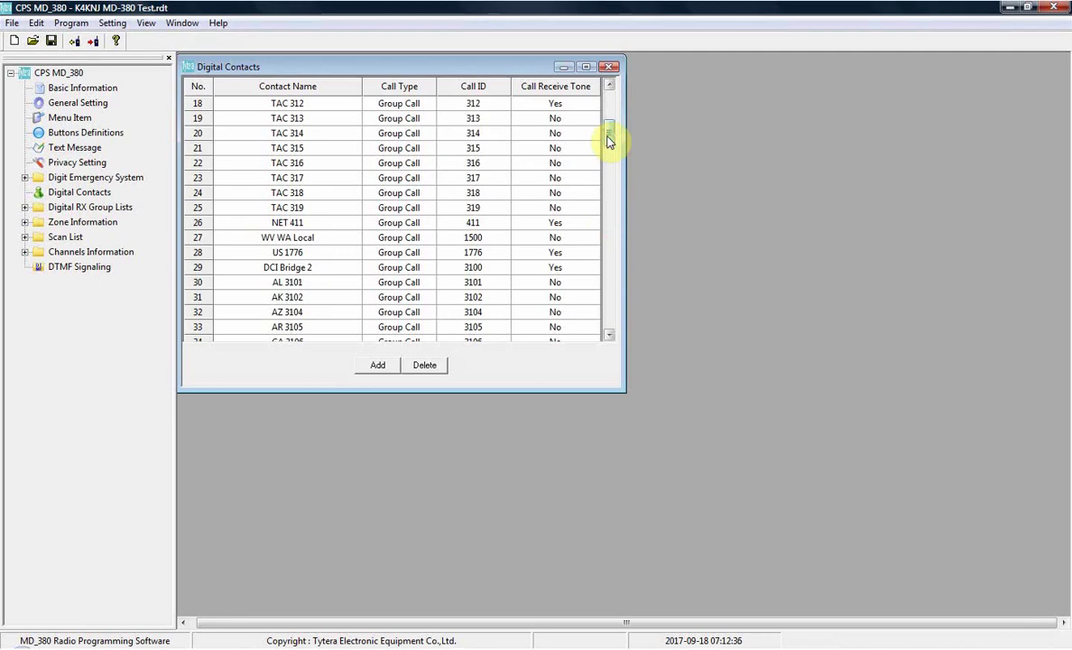
{"action": "left_click_drag", "start_coordinate": [608, 137], "coordinate": [569, 351]}
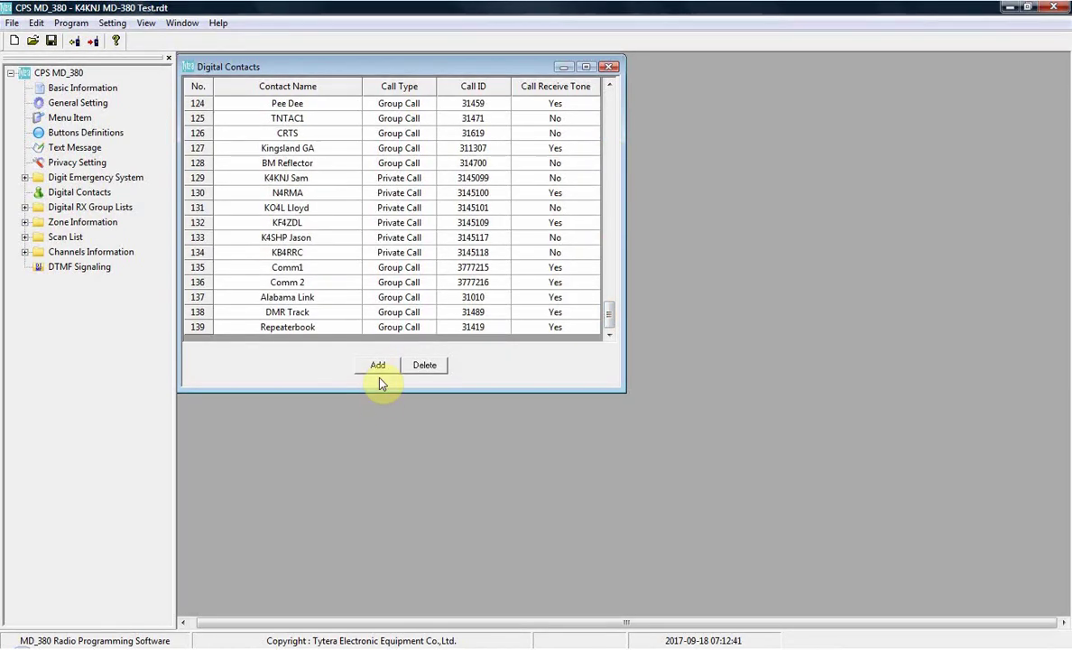
{"action": "left_click", "coordinate": [379, 366]}
{"action": "left_click", "coordinate": [609, 335]}
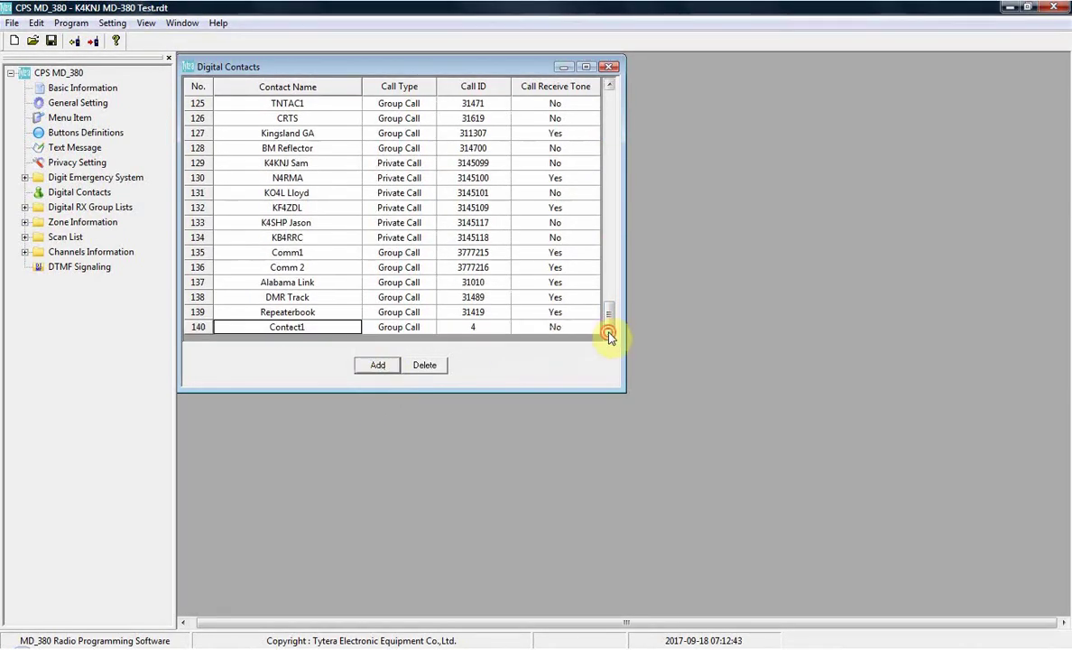
{"action": "left_click", "coordinate": [304, 330]}
{"action": "key", "text": "BackSpace"}
{"action": "key", "text": "BackSpace"}
{"action": "key", "text": "BackSpace"}
{"action": "key", "text": "BackSpace"}
{"action": "key", "text": "BackSpace"}
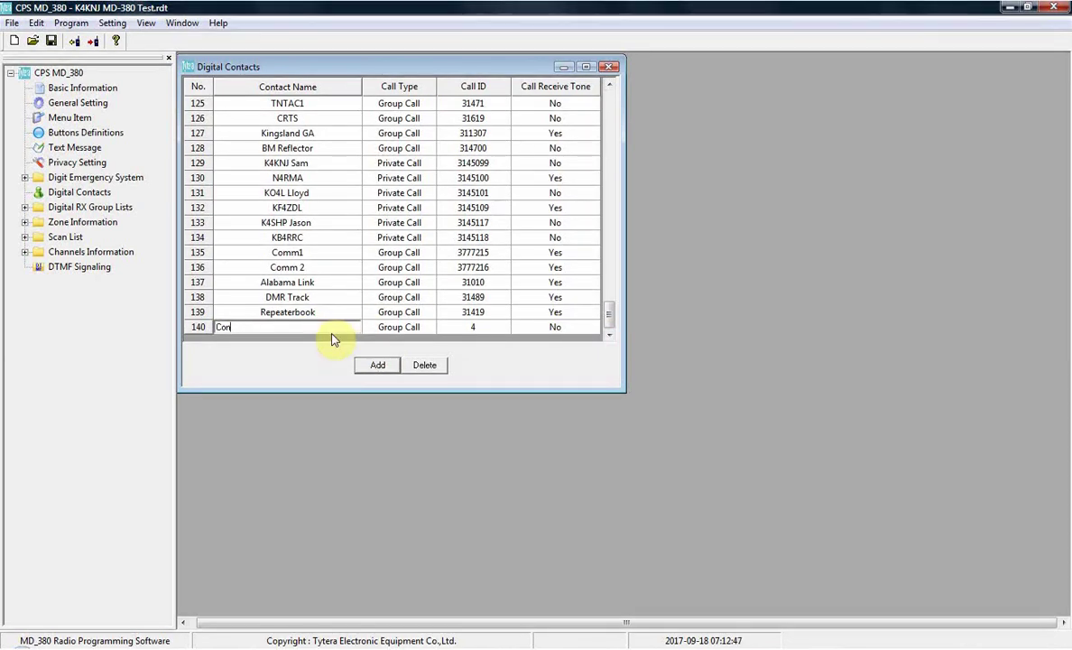
{"action": "key", "text": "BackSpace"}
{"action": "key", "text": "BackSpace"}
{"action": "key", "text": "BackSpace"}
Set the new group call contact's Call ID to 3199 and name it Ecomm US.
{"action": "left_click", "coordinate": [467, 326]}
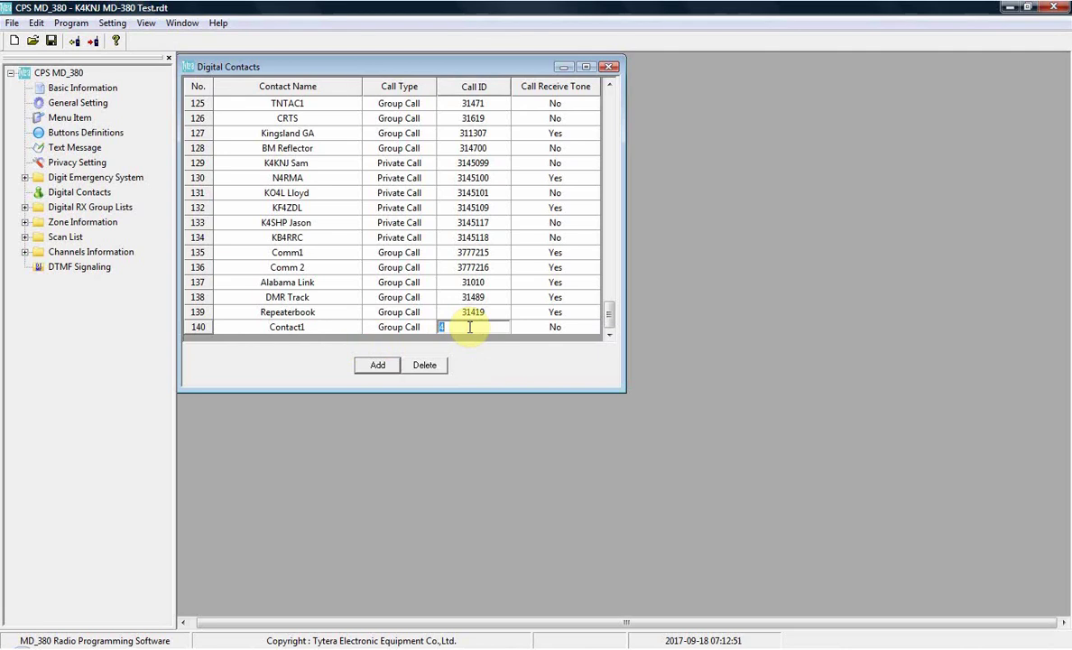
{"action": "type", "text": "3133"}
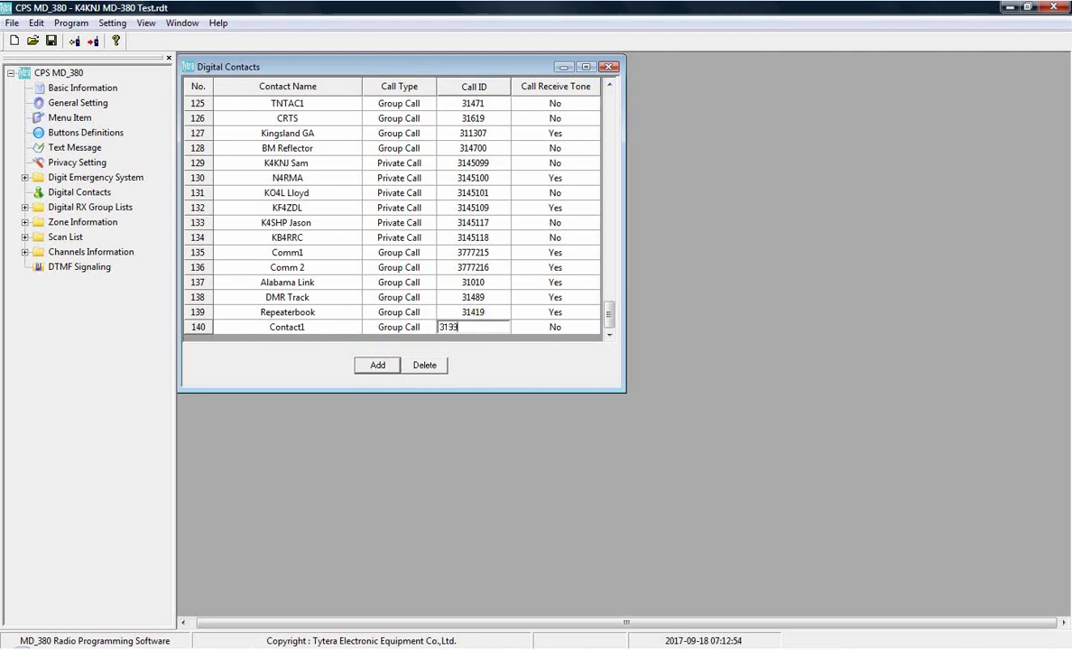
{"action": "left_click", "coordinate": [331, 327]}
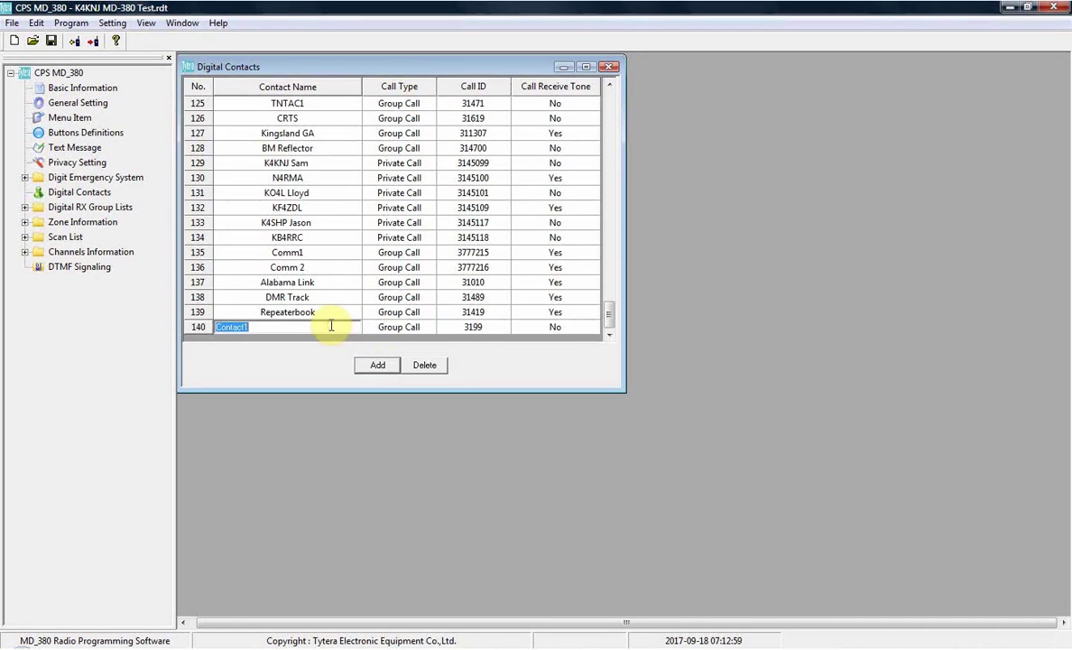
{"action": "type", "text": "E"}
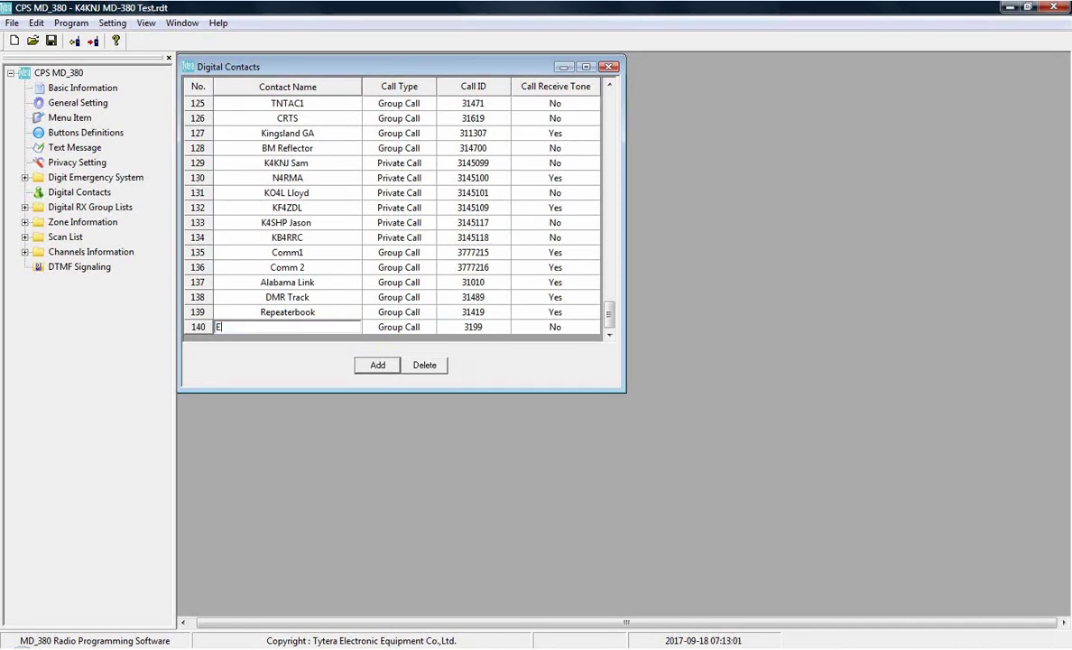
{"action": "type", "text": "m"}
{"action": "type", "text": "omm US"}
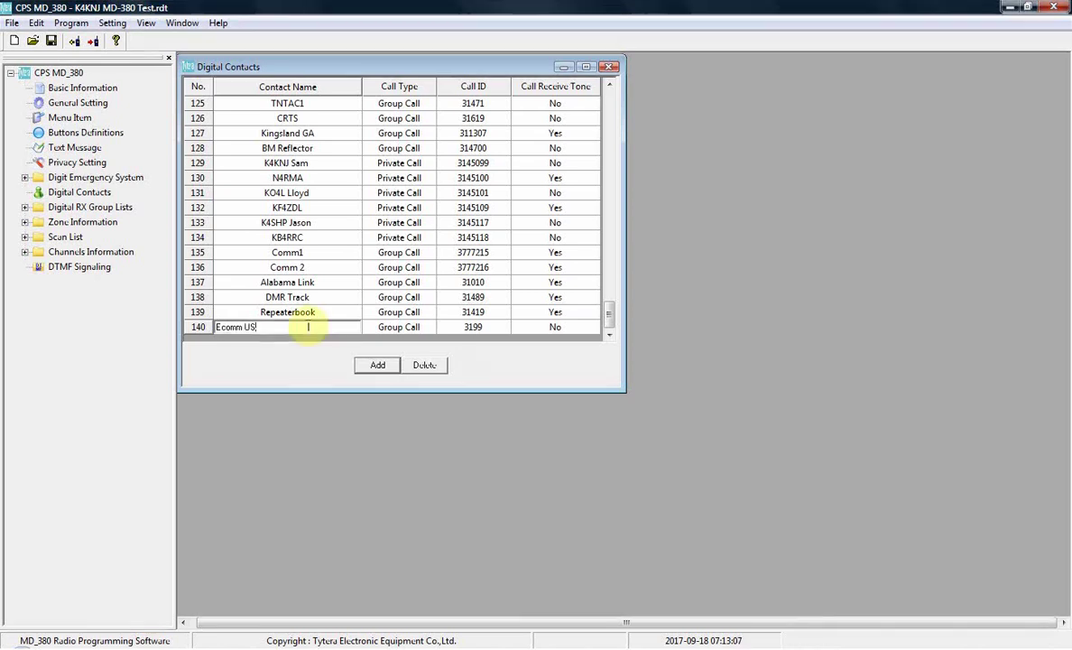
{"action": "left_click", "coordinate": [480, 328]}
{"action": "left_click", "coordinate": [341, 331]}
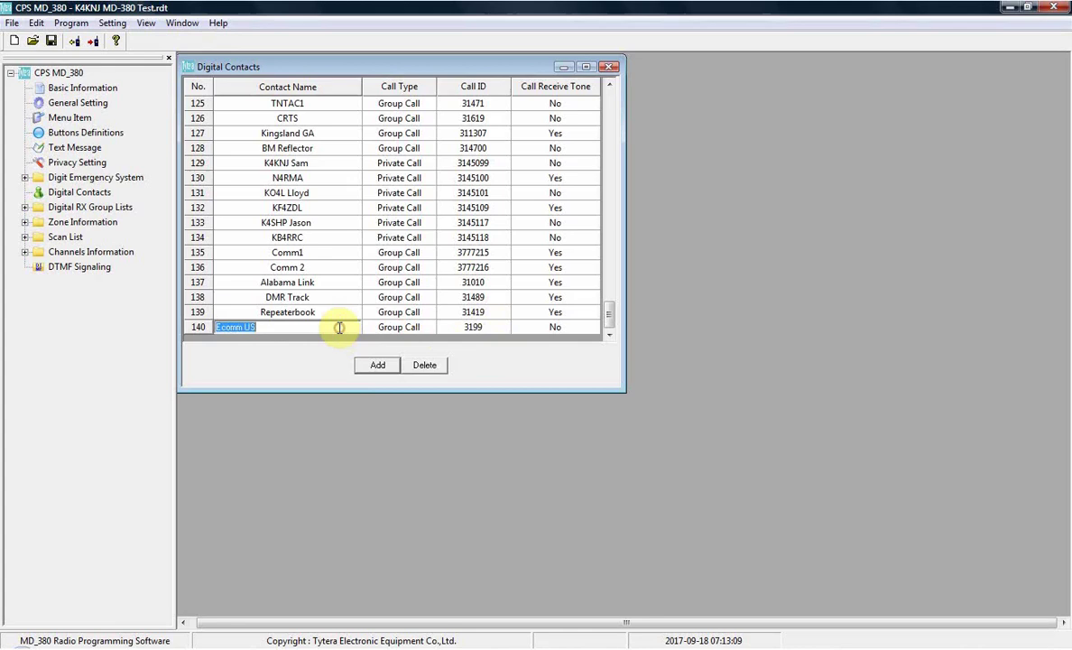
Add another group call contact named USA Reg 4 with Call ID 4644.
{"action": "left_click", "coordinate": [376, 366]}
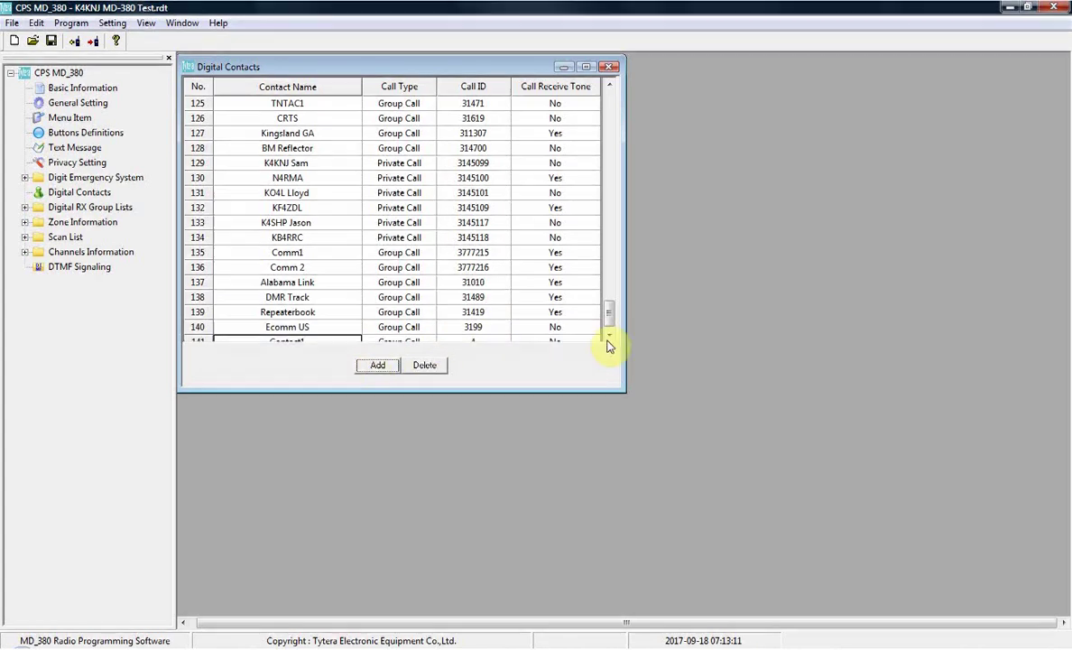
{"action": "left_click", "coordinate": [609, 335]}
{"action": "left_click", "coordinate": [330, 331]}
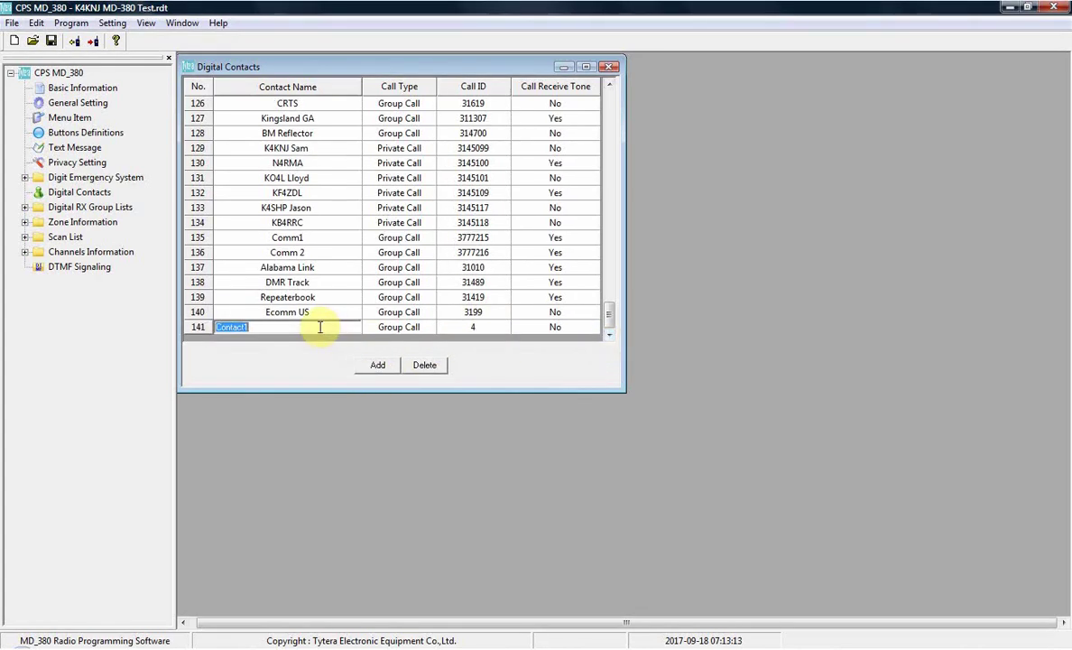
{"action": "type", "text": "USA"}
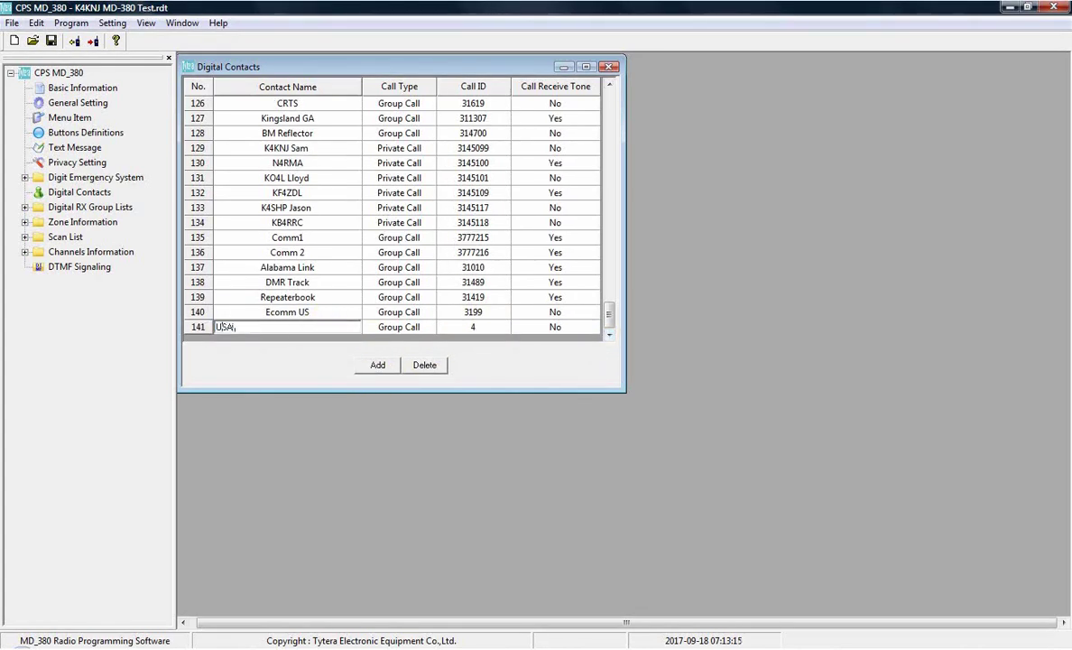
{"action": "type", "text": " Reg 4"}
{"action": "left_click", "coordinate": [487, 327]}
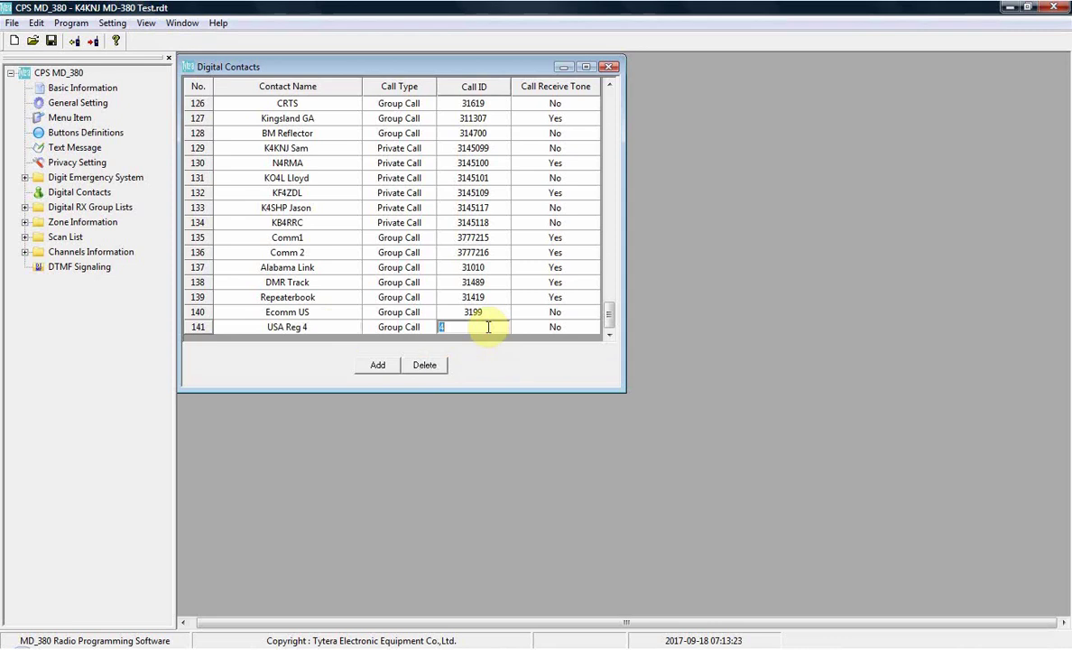
{"action": "type", "text": "4644"}
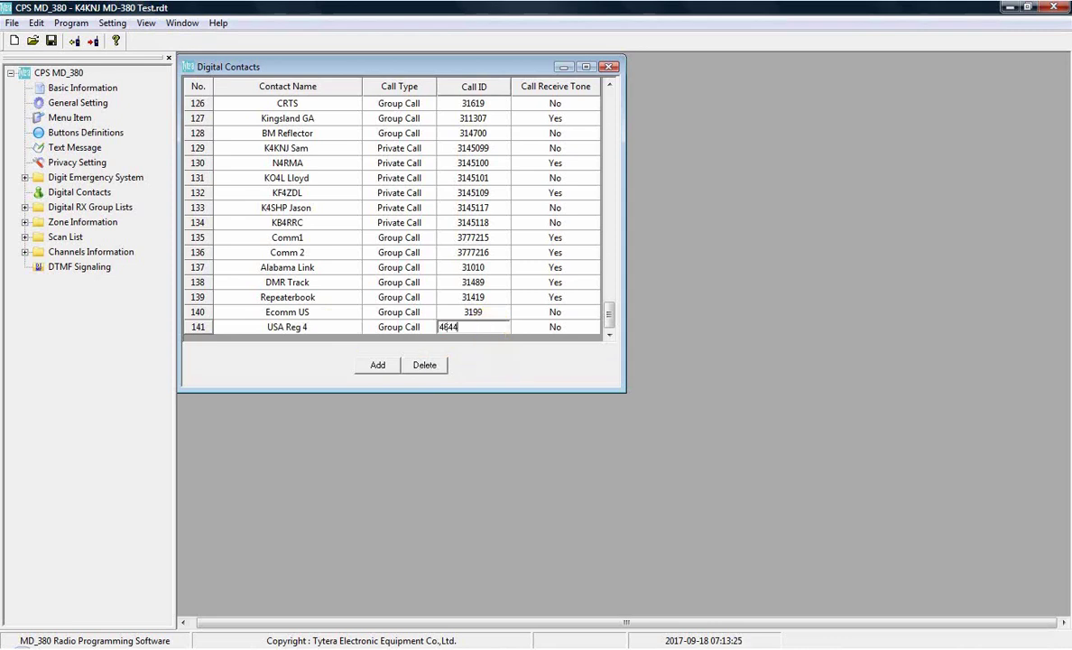
{"action": "left_click", "coordinate": [478, 311]}
Set Call Receive Tone to Yes for the USA Reg 4 and Ecomm US contacts and close the contacts list.
{"action": "left_click", "coordinate": [555, 328]}
{"action": "left_click", "coordinate": [565, 328]}
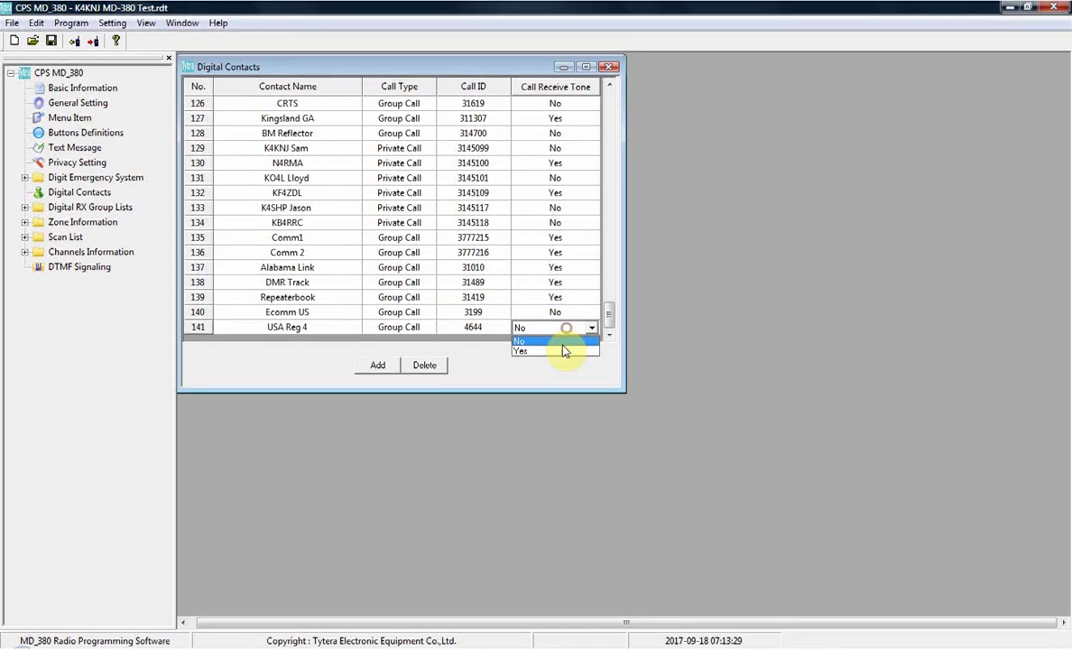
{"action": "left_click", "coordinate": [559, 348]}
{"action": "left_click", "coordinate": [568, 313]}
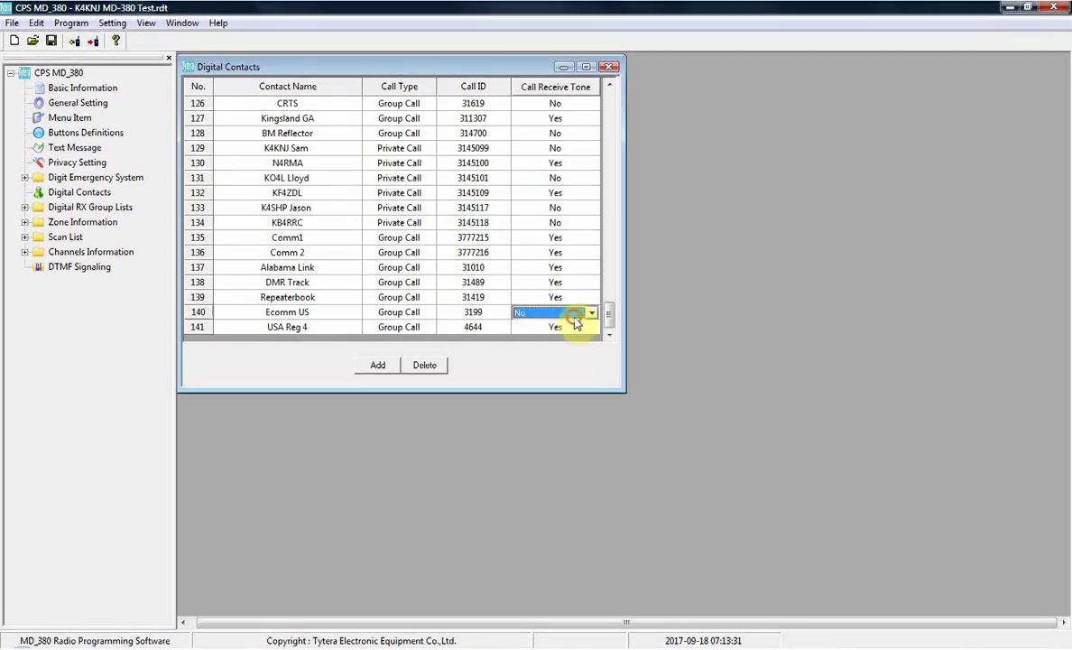
{"action": "left_click", "coordinate": [591, 312]}
{"action": "left_click", "coordinate": [561, 337]}
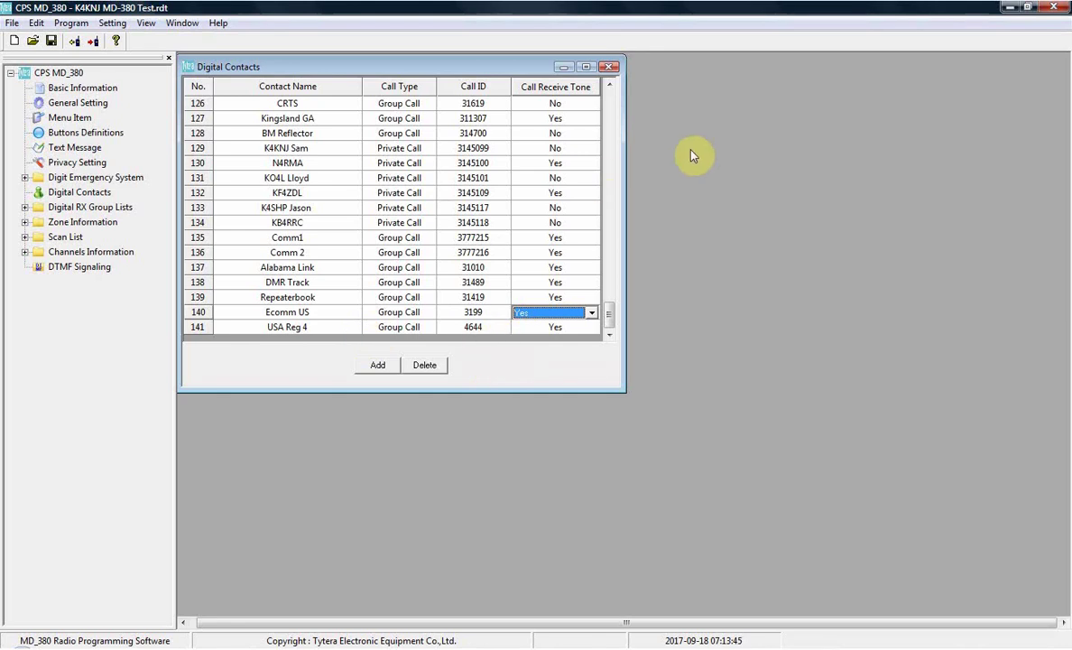
{"action": "left_click", "coordinate": [590, 312]}
{"action": "left_click", "coordinate": [559, 338]}
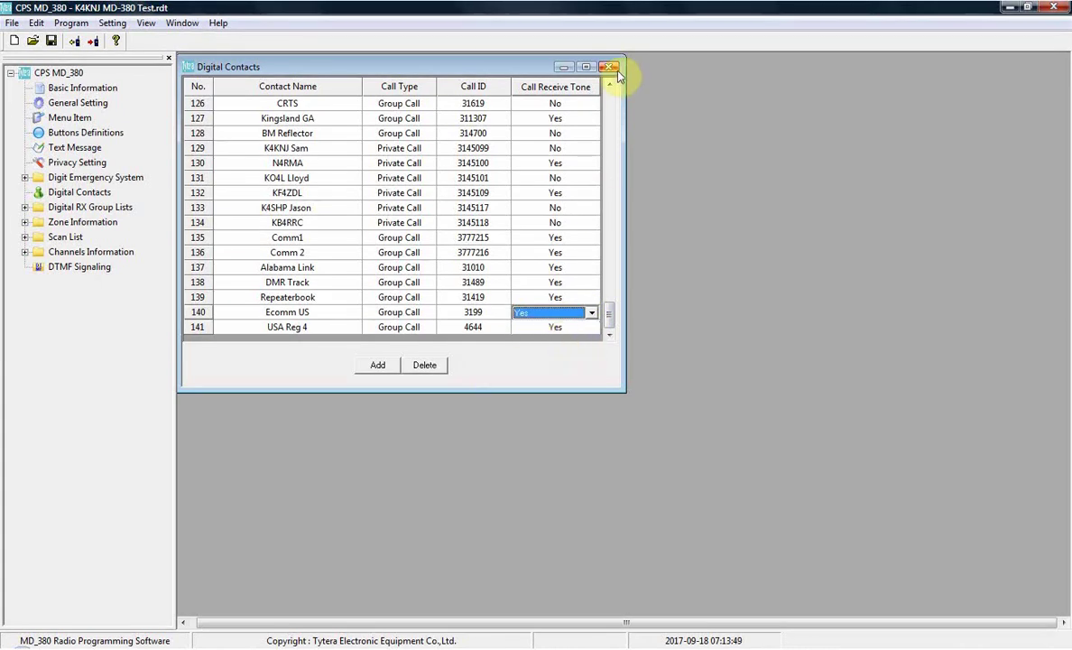
{"action": "left_click", "coordinate": [610, 69]}
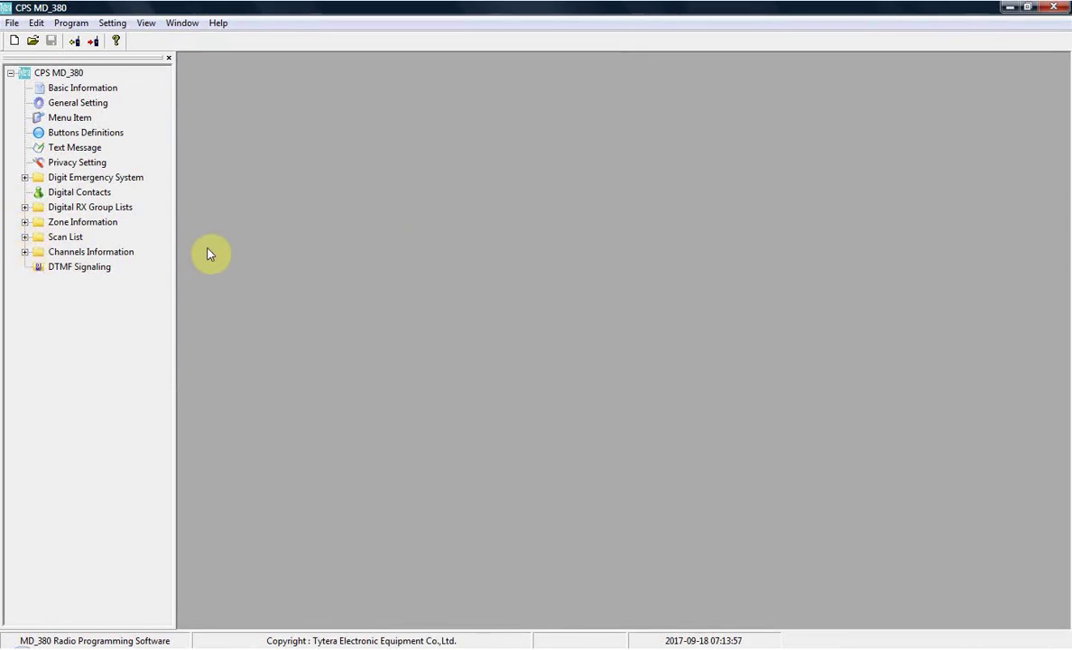
{"action": "double_click", "coordinate": [132, 260]}
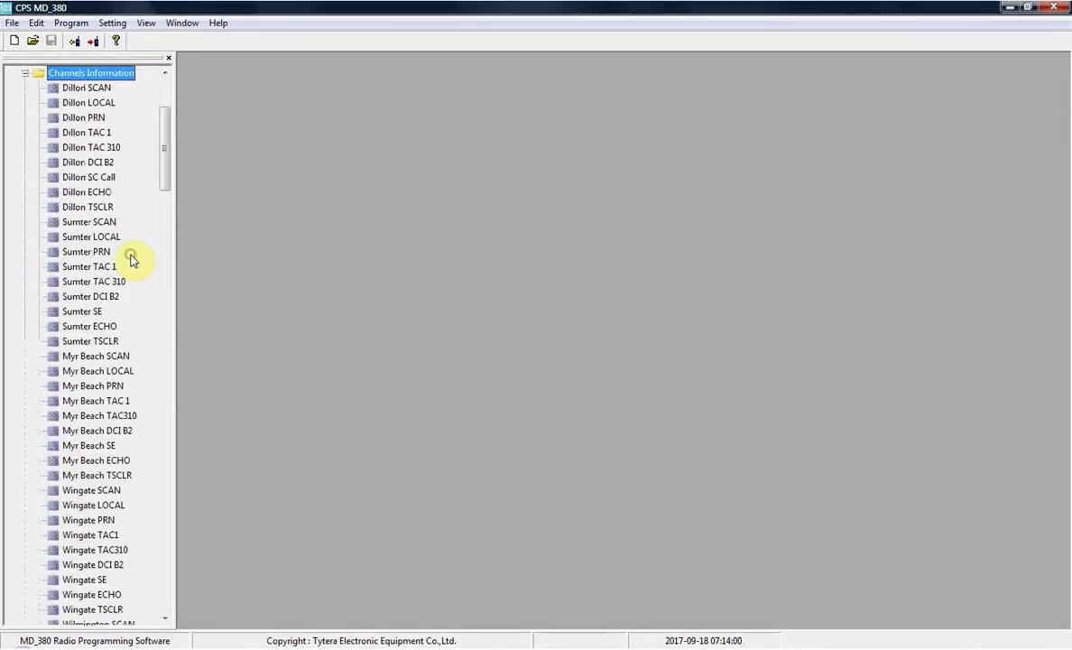
{"action": "left_click", "coordinate": [24, 73]}
{"action": "double_click", "coordinate": [72, 223]}
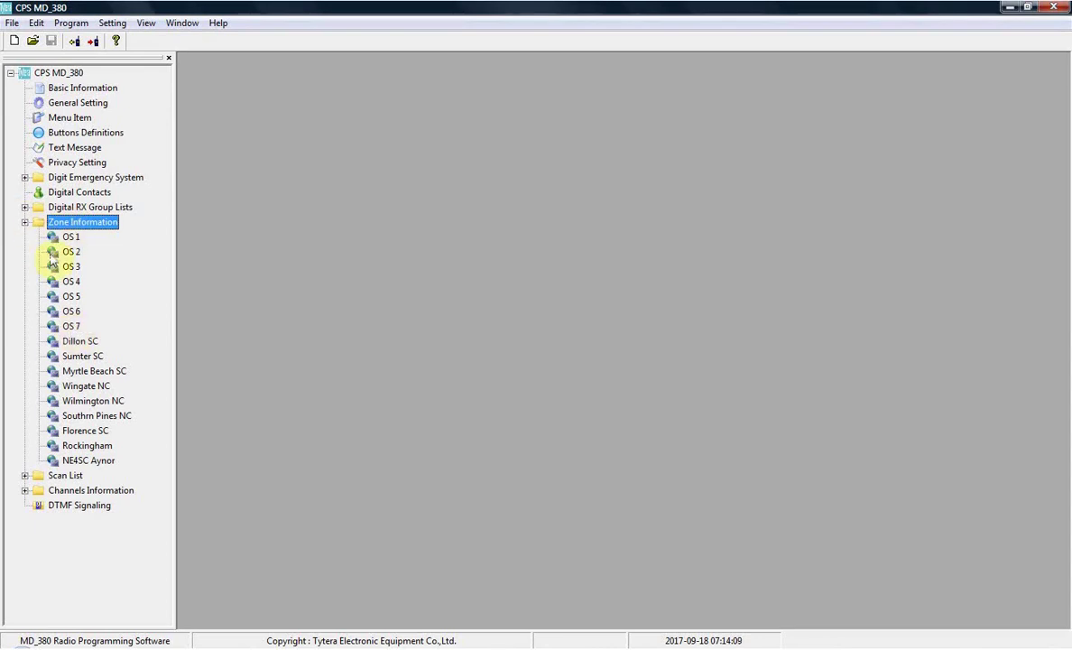
{"action": "left_click", "coordinate": [25, 222]}
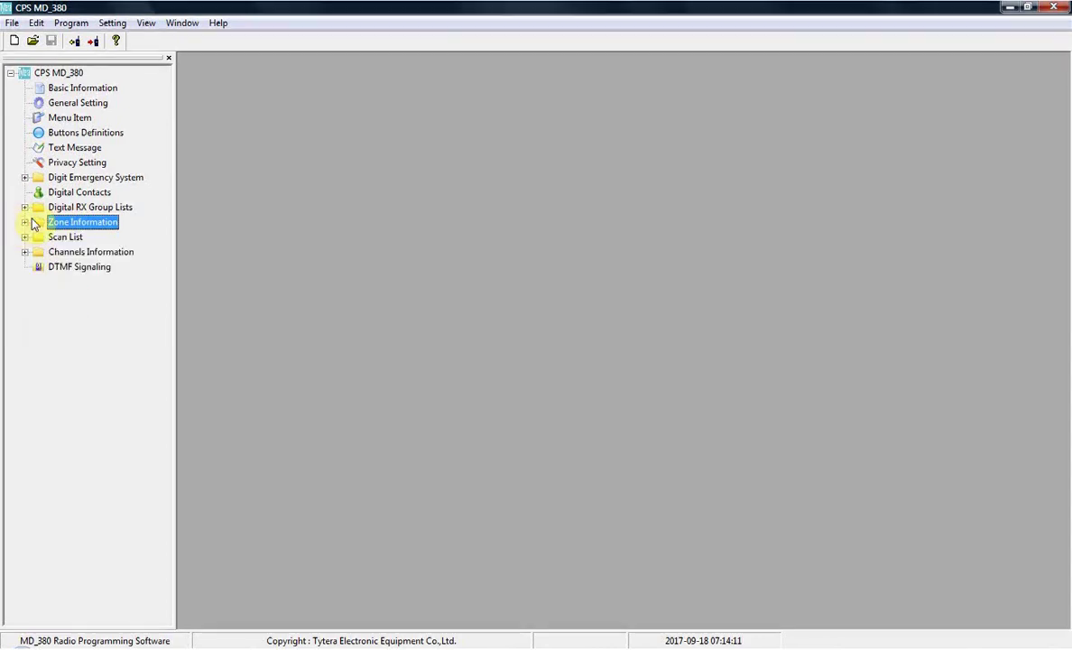
{"action": "double_click", "coordinate": [65, 237]}
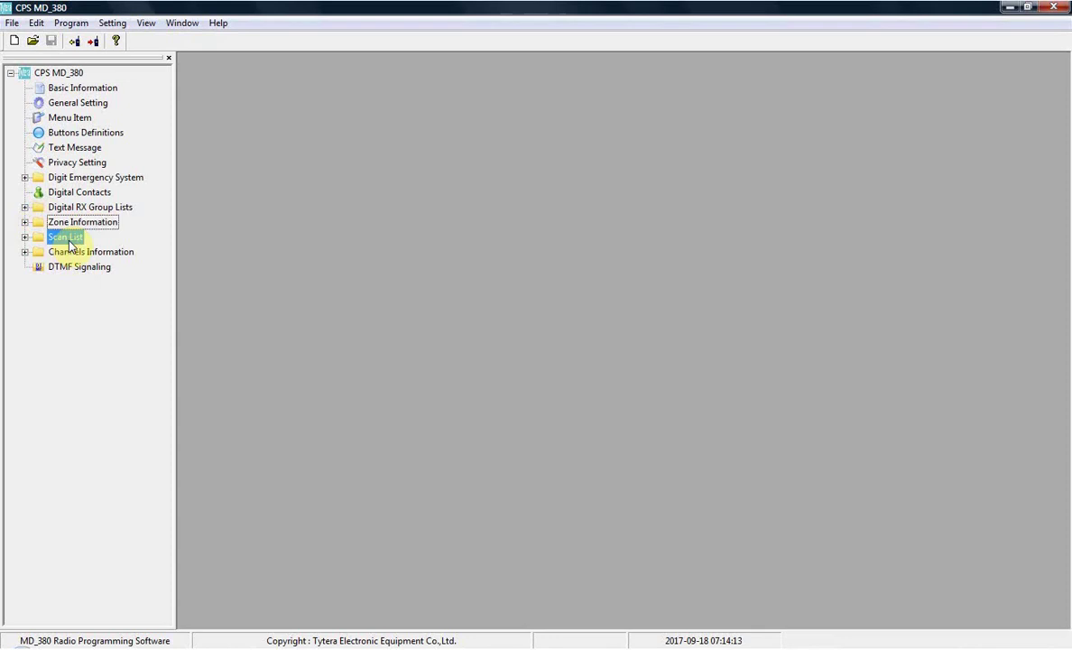
{"action": "left_click", "coordinate": [24, 237]}
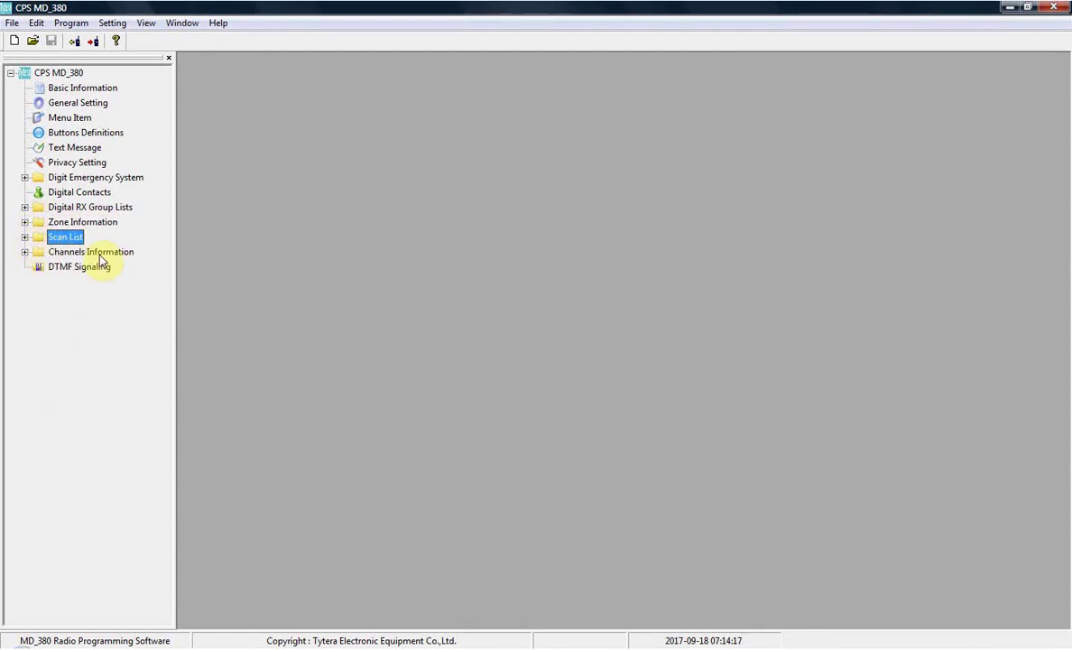
{"action": "double_click", "coordinate": [98, 192]}
{"action": "left_click", "coordinate": [610, 67]}
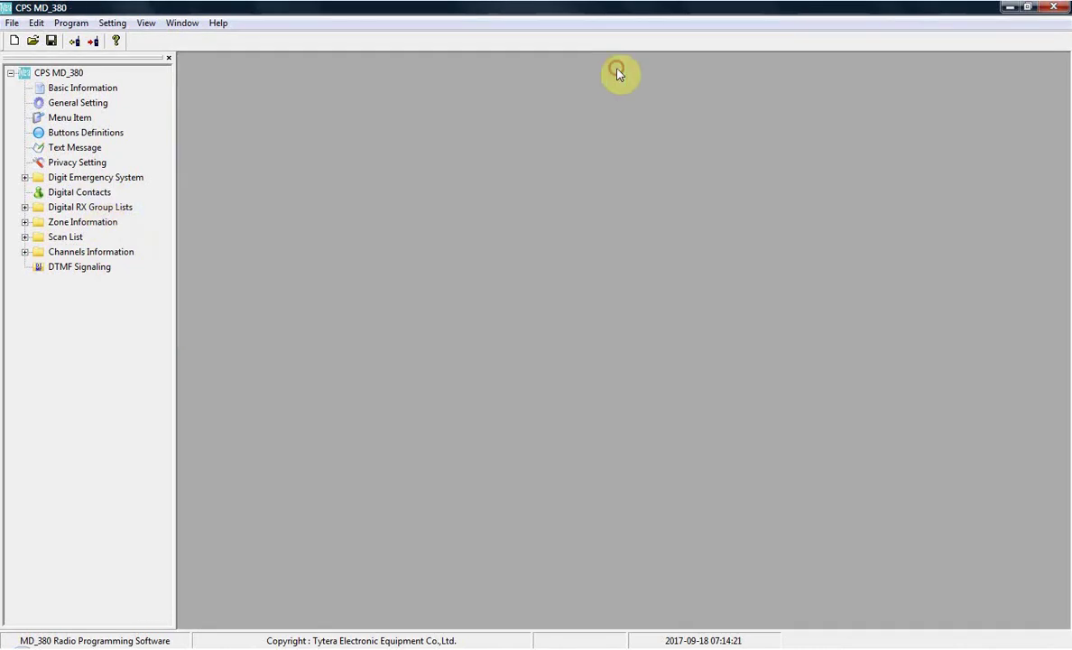
Open the BM TAC 319 channel near the end of the channel list and review its RX and TX frequencies.
{"action": "double_click", "coordinate": [90, 252]}
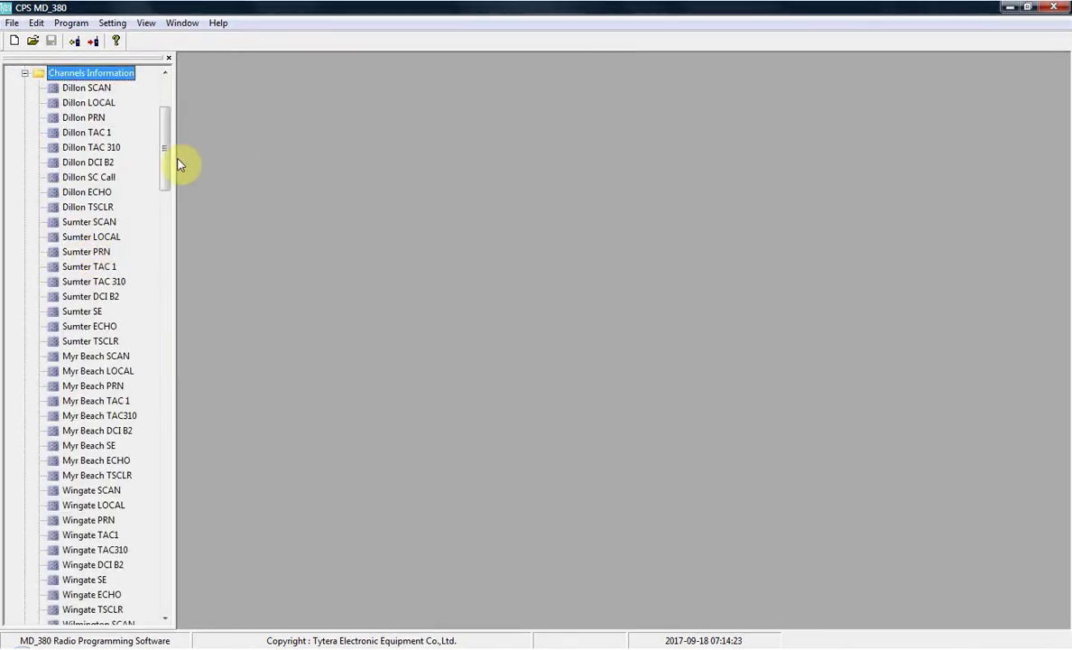
{"action": "left_click_drag", "start_coordinate": [166, 158], "coordinate": [163, 600]}
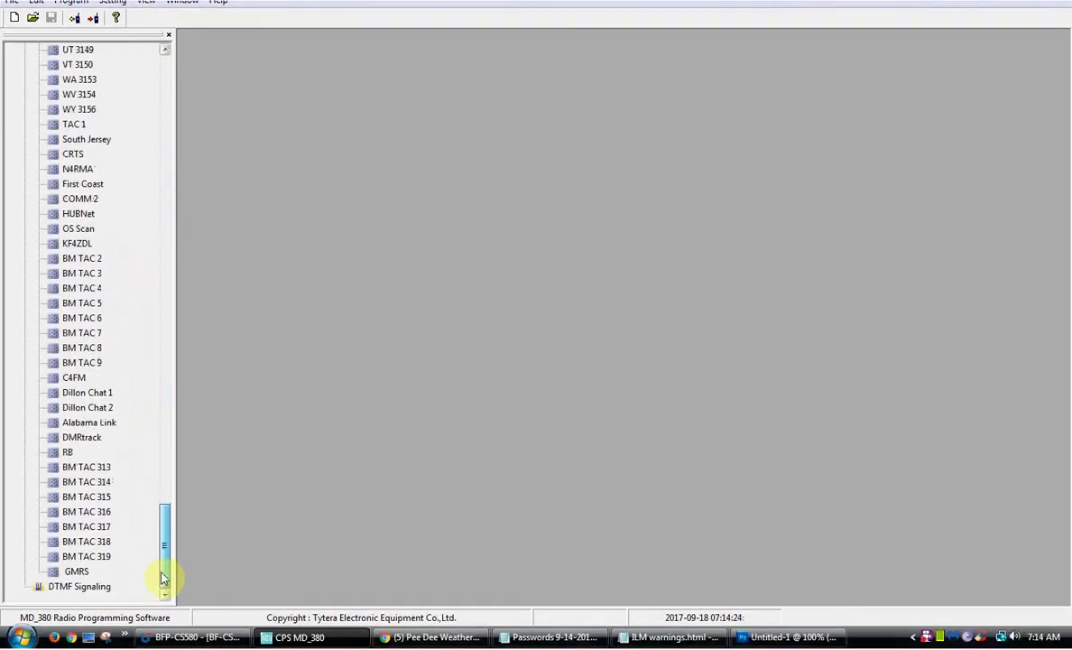
{"action": "left_click", "coordinate": [77, 571]}
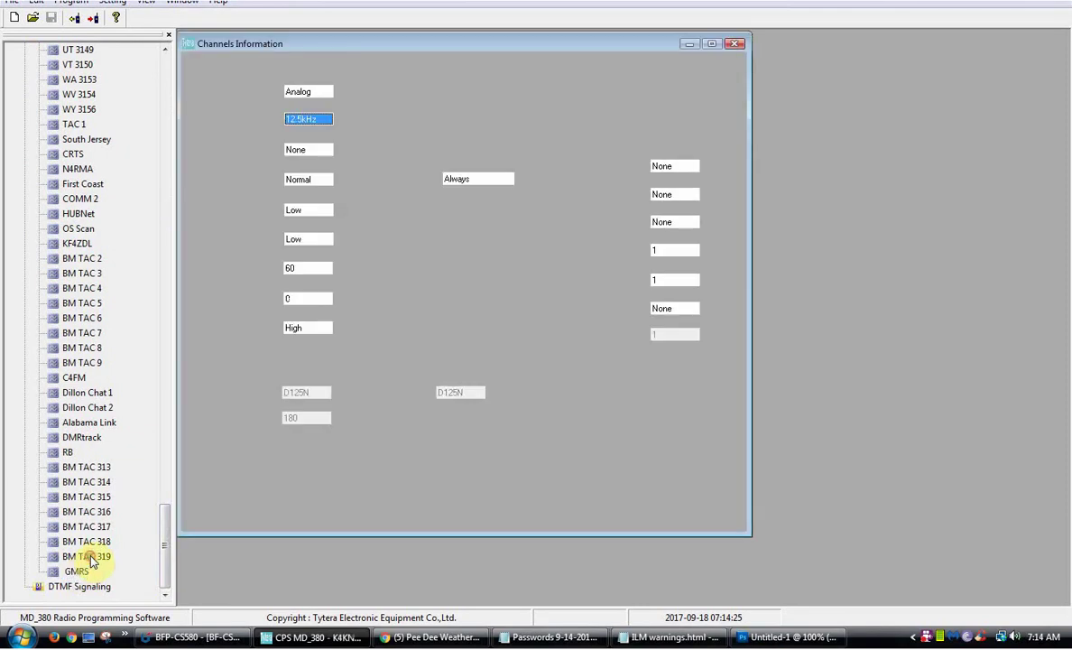
{"action": "double_click", "coordinate": [89, 556]}
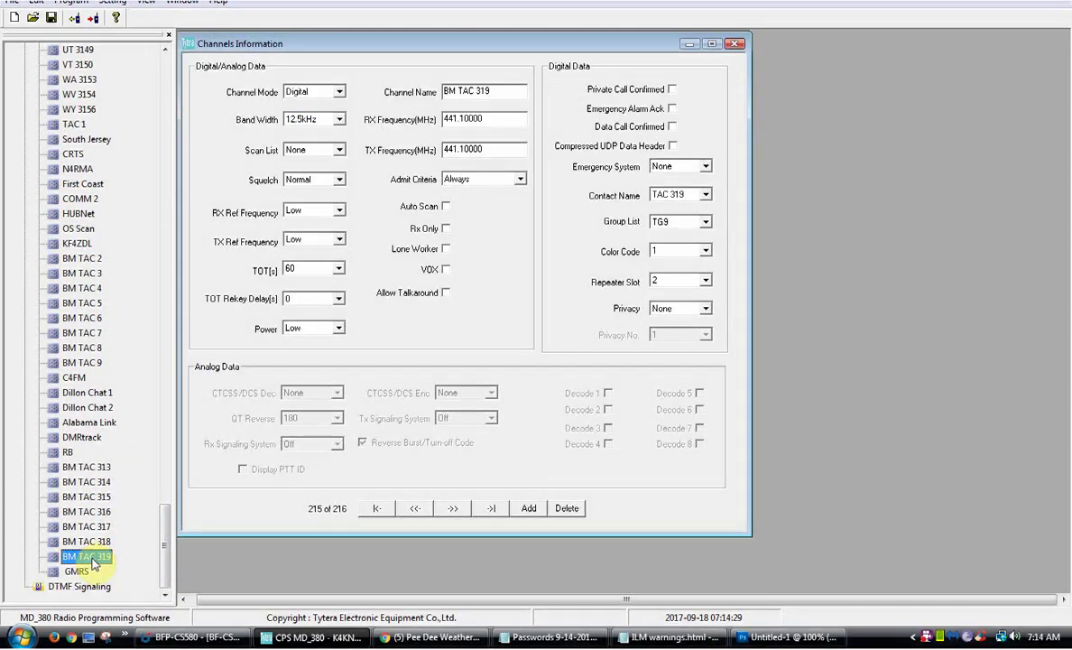
{"action": "right_click", "coordinate": [94, 561]}
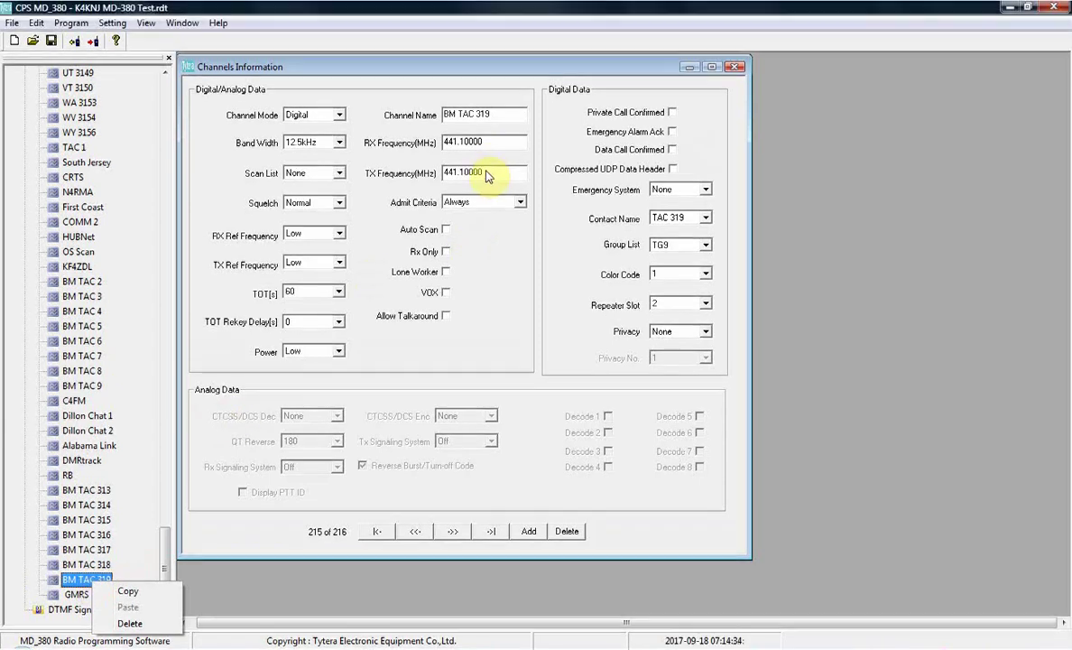
{"action": "left_click_drag", "start_coordinate": [487, 175], "coordinate": [443, 172]}
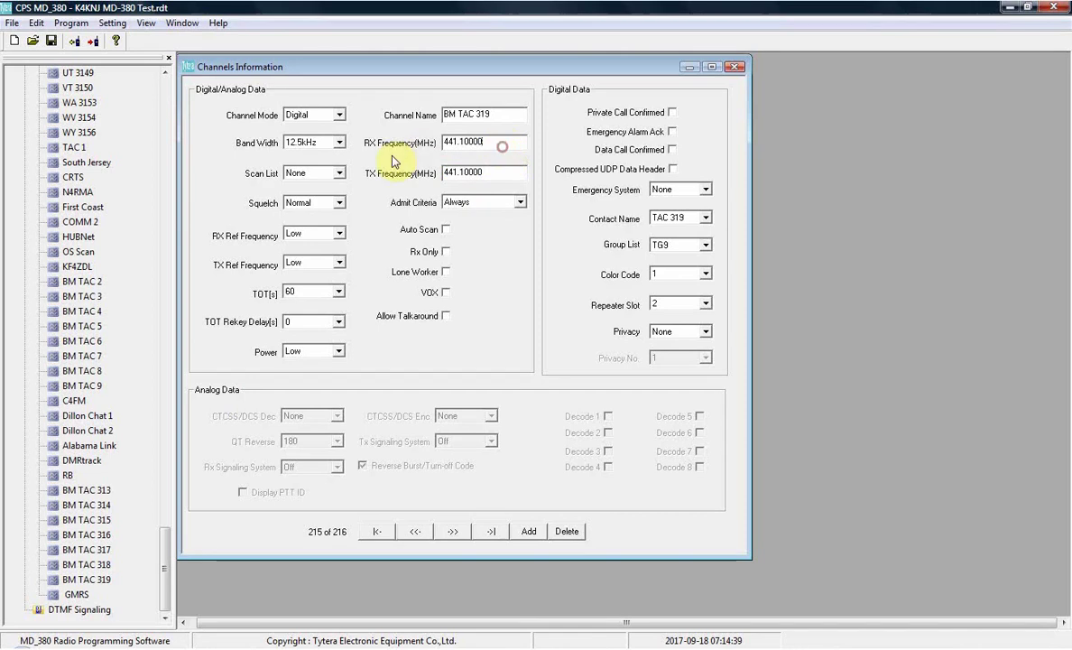
{"action": "double_click", "coordinate": [490, 171]}
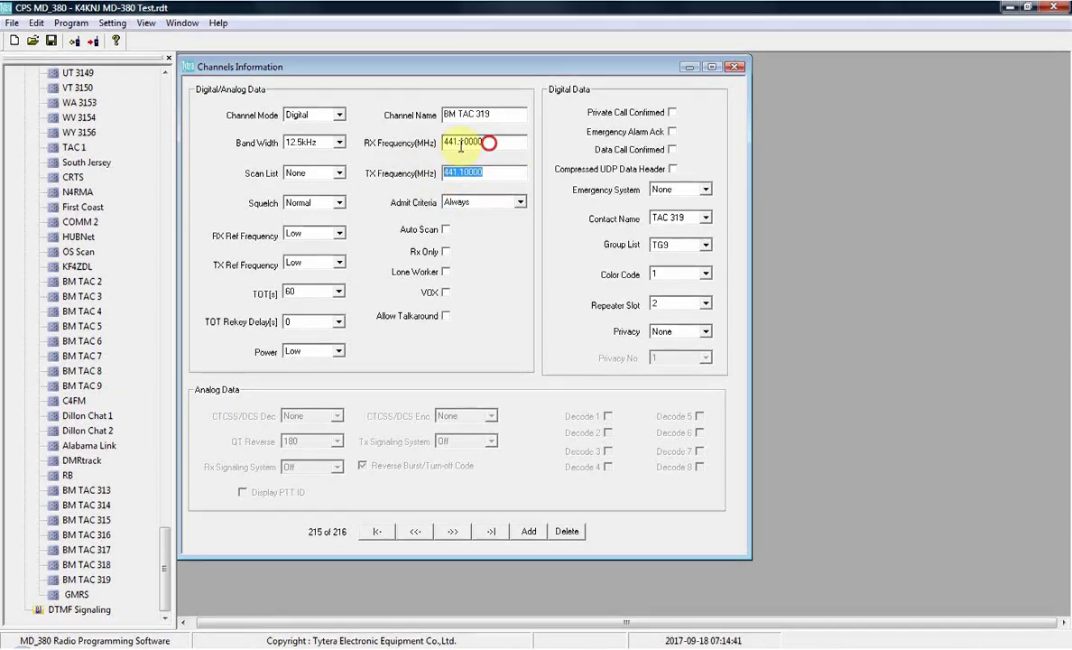
{"action": "double_click", "coordinate": [487, 172]}
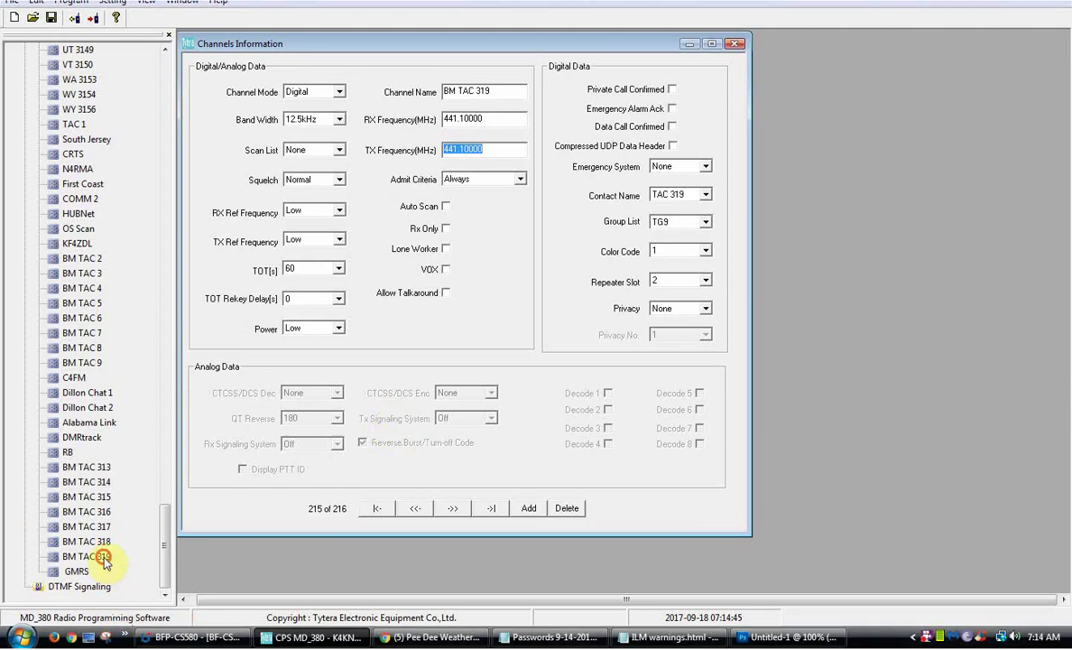
Copy the BM TAC 319 channel, add a new channel at the end of the list and paste the copied settings into it.
{"action": "left_click", "coordinate": [105, 584]}
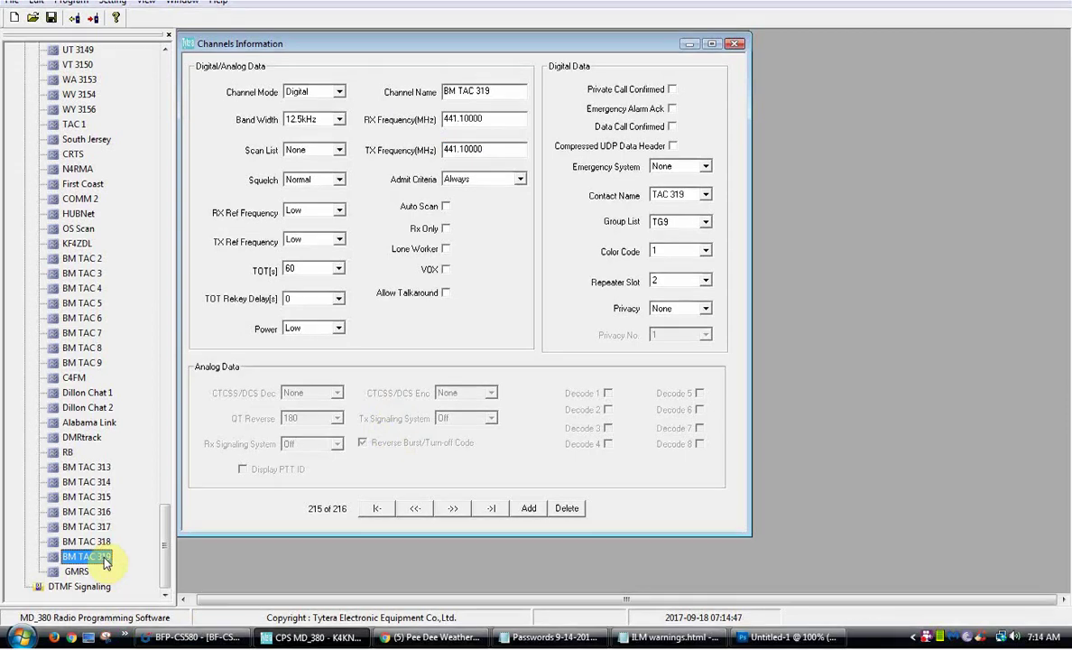
{"action": "right_click", "coordinate": [96, 563]}
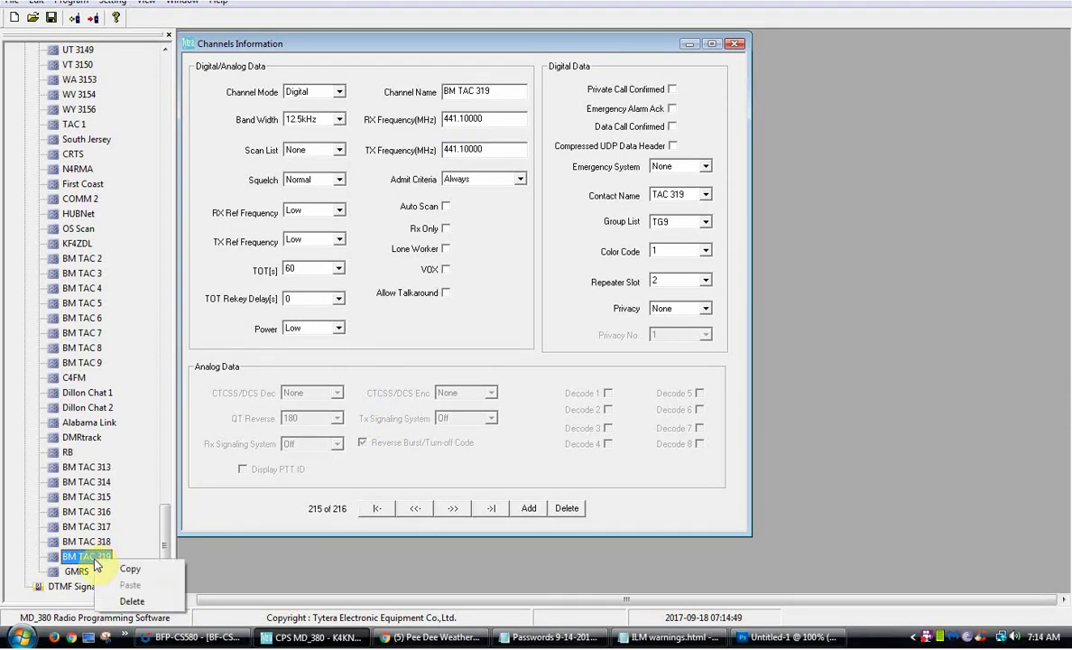
{"action": "left_click", "coordinate": [136, 569]}
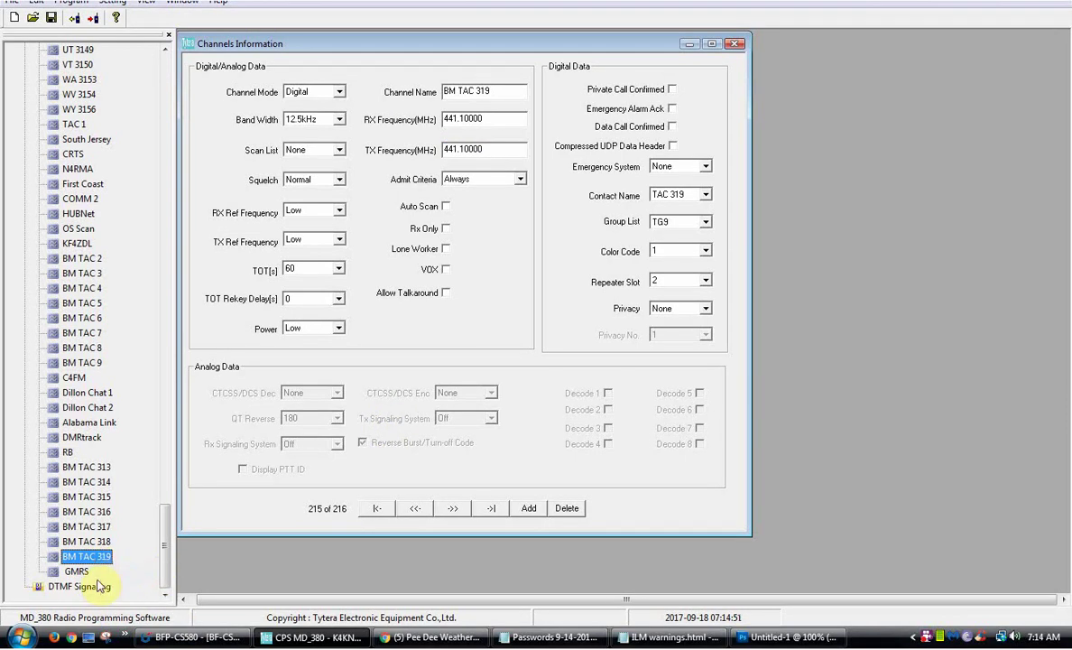
{"action": "left_click", "coordinate": [530, 509]}
{"action": "left_click_drag", "start_coordinate": [160, 545], "coordinate": [165, 596]}
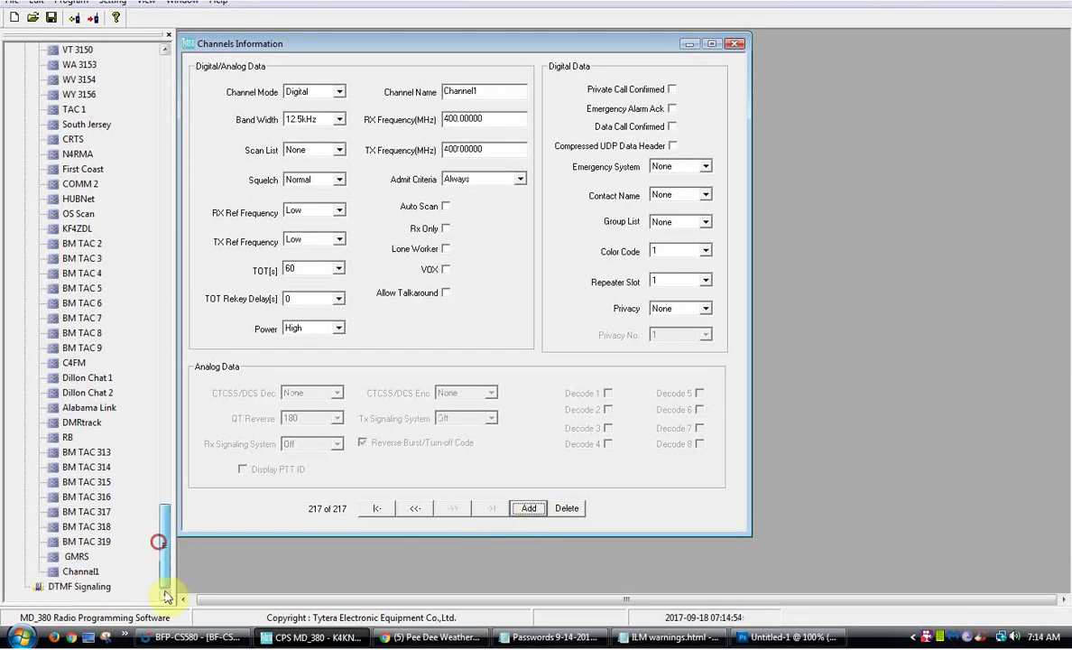
{"action": "left_click", "coordinate": [81, 572]}
{"action": "right_click", "coordinate": [86, 576]}
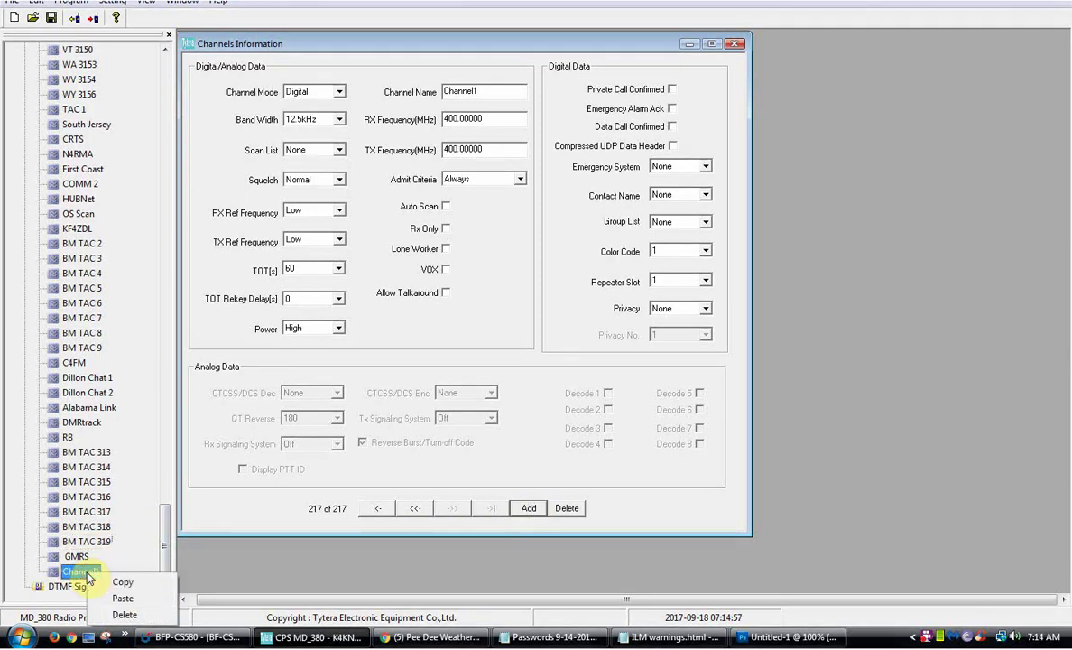
{"action": "left_click", "coordinate": [108, 603]}
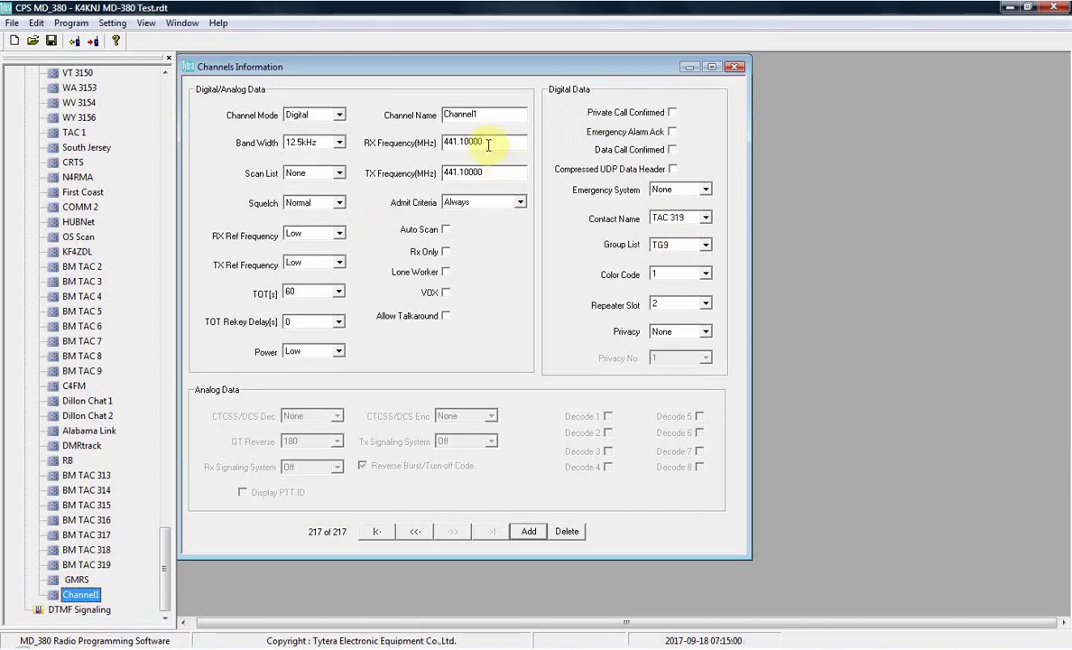
{"action": "left_click_drag", "start_coordinate": [487, 144], "coordinate": [415, 143]}
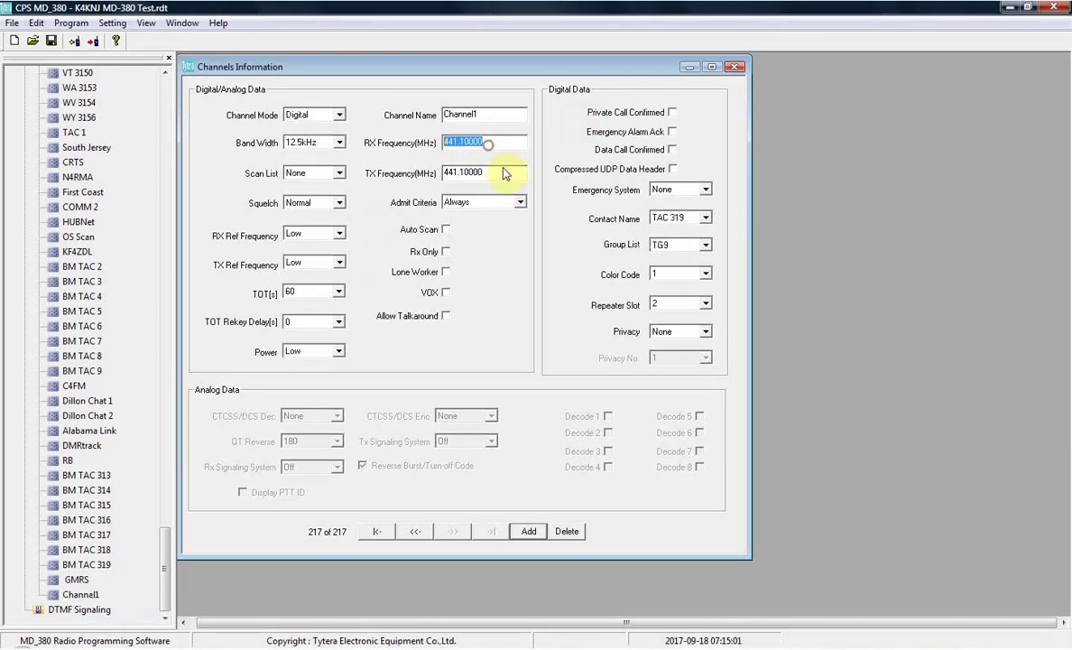
{"action": "left_click_drag", "start_coordinate": [491, 172], "coordinate": [401, 167]}
{"action": "left_click", "coordinate": [705, 219]}
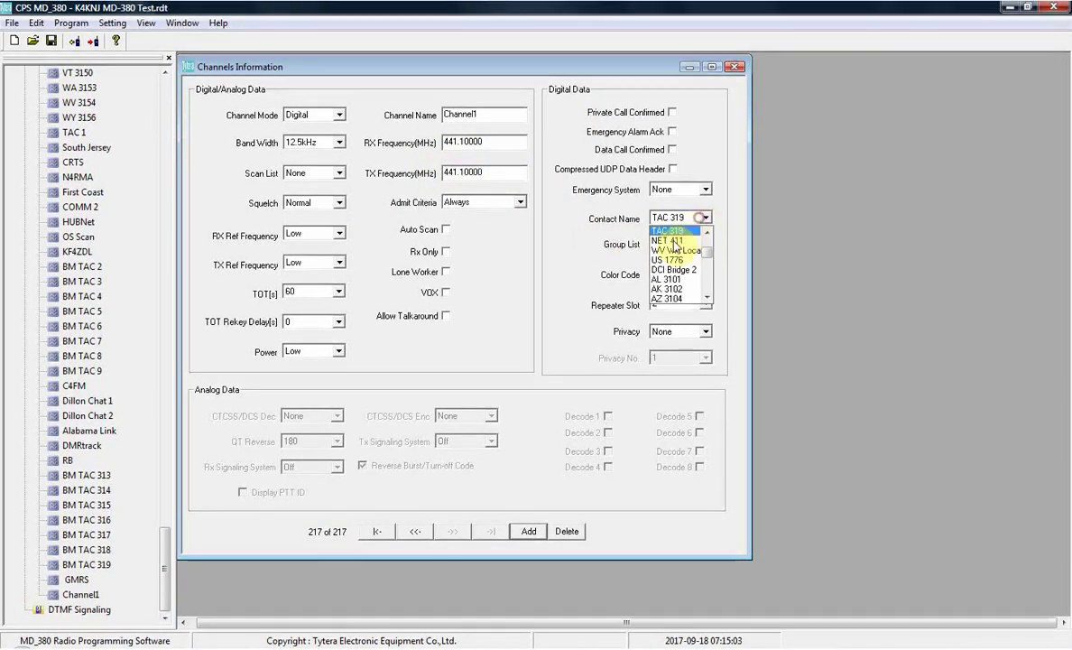
{"action": "left_click", "coordinate": [577, 214]}
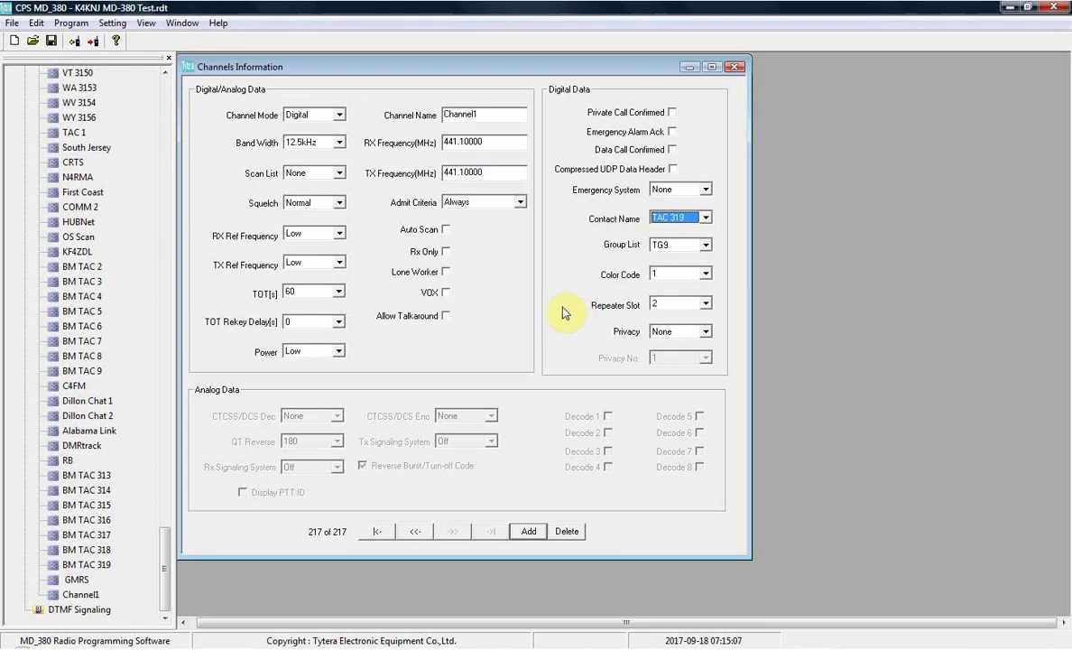
Name the new channel Ecomm US and assign the Ecomm US contact to it.
{"action": "left_click_drag", "start_coordinate": [485, 114], "coordinate": [382, 115]}
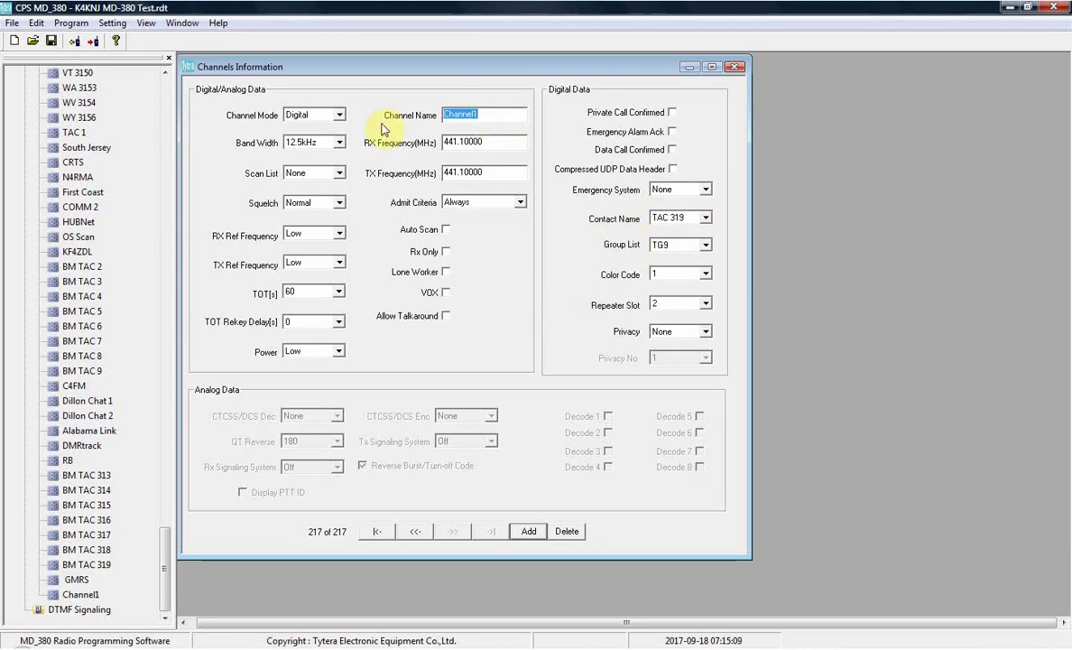
{"action": "type", "text": "E"}
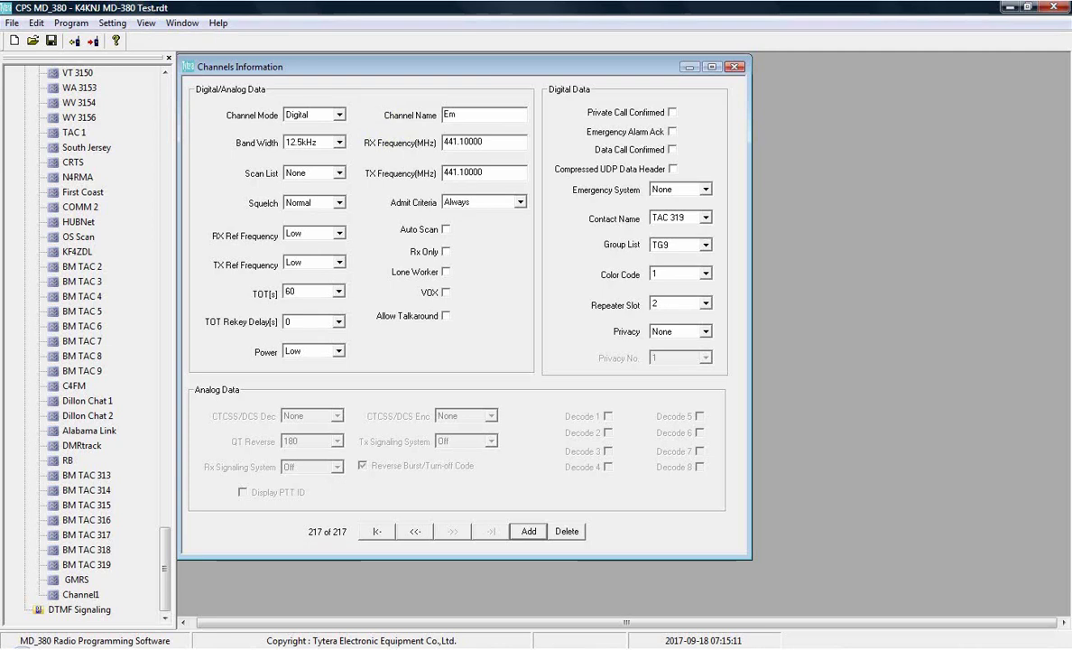
{"action": "type", "text": "comm US"}
{"action": "left_click", "coordinate": [682, 217]}
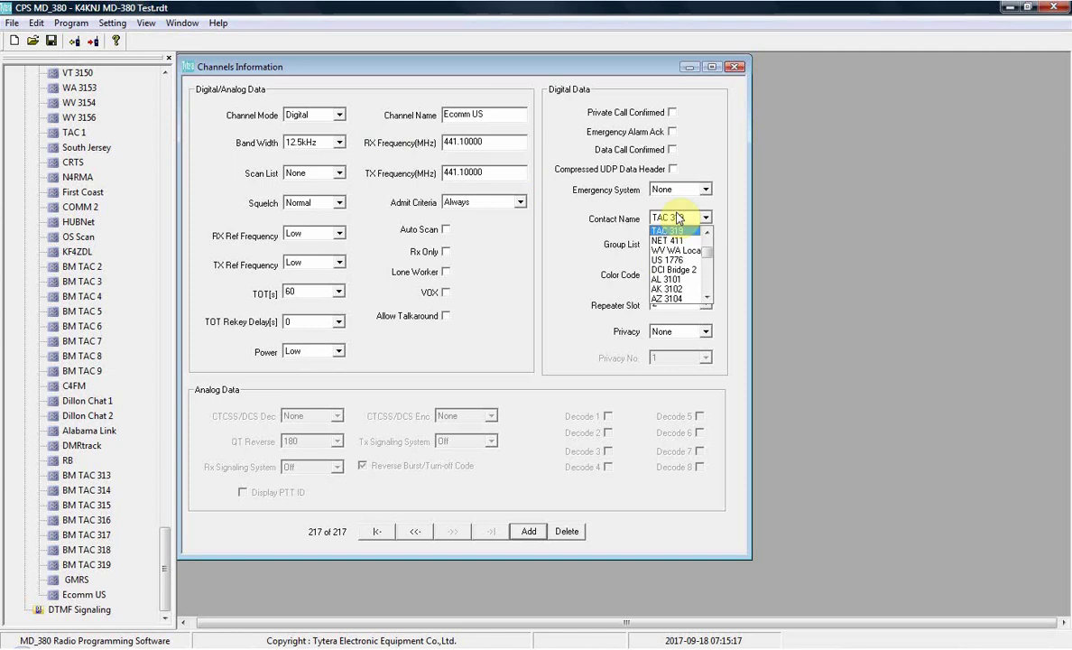
{"action": "key", "text": "e"}
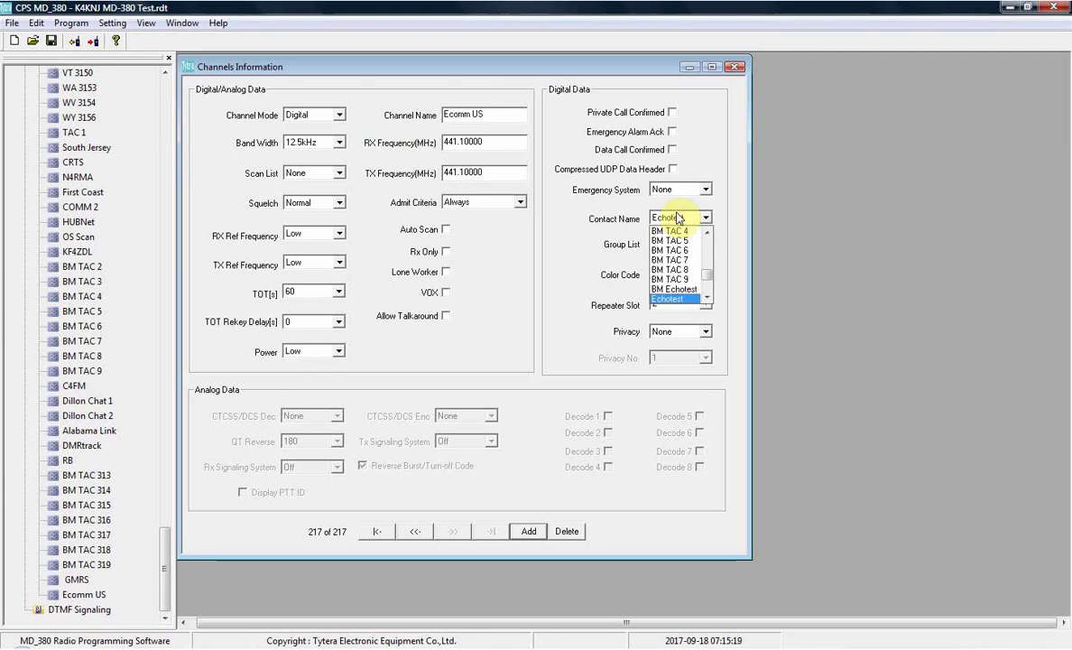
{"action": "scroll", "coordinate": [678, 262], "scroll_direction": "down", "scroll_amount": 3}
{"action": "left_click", "coordinate": [676, 299]}
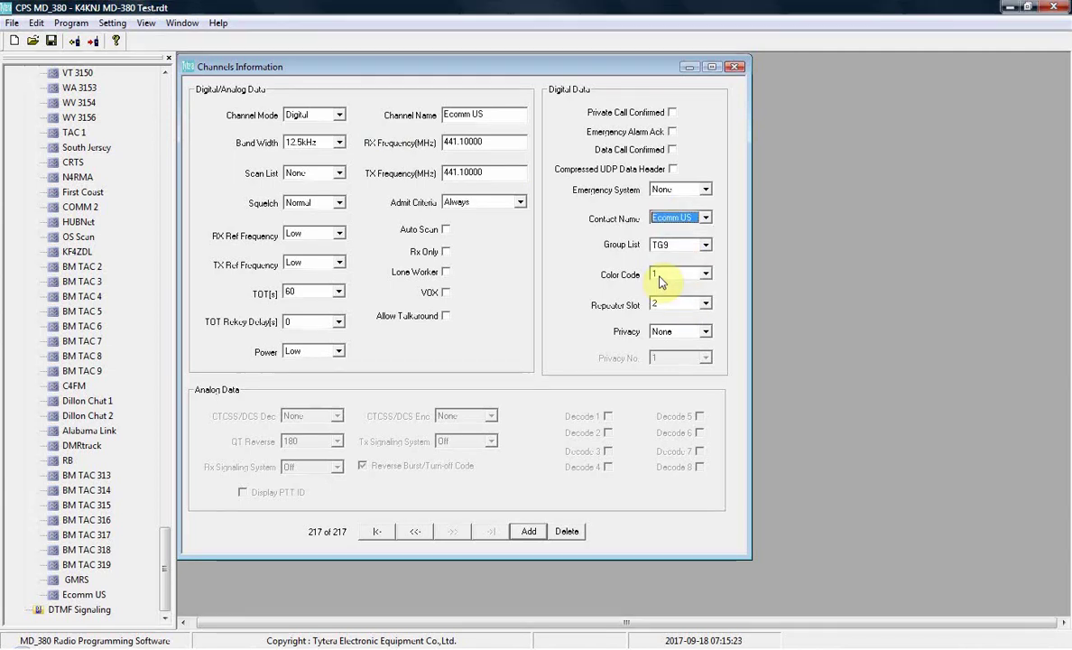
Select color code 1 and repeater slot 2 for the Ecomm US channel.
{"action": "left_click", "coordinate": [660, 274]}
{"action": "left_click", "coordinate": [658, 290]}
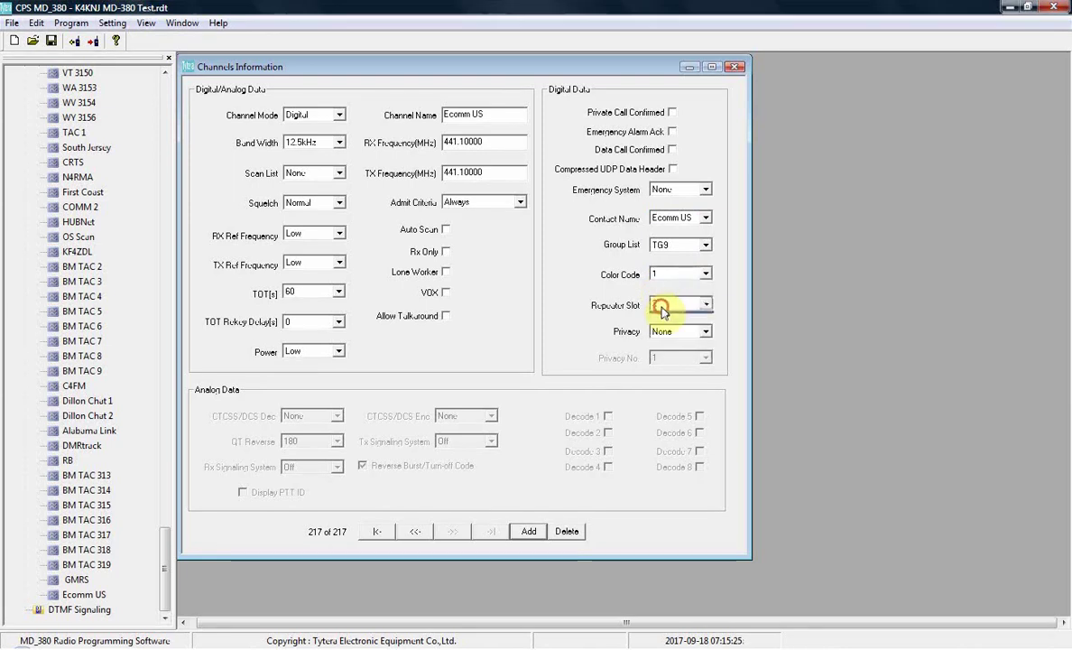
{"action": "left_click", "coordinate": [658, 303]}
{"action": "left_click", "coordinate": [658, 323]}
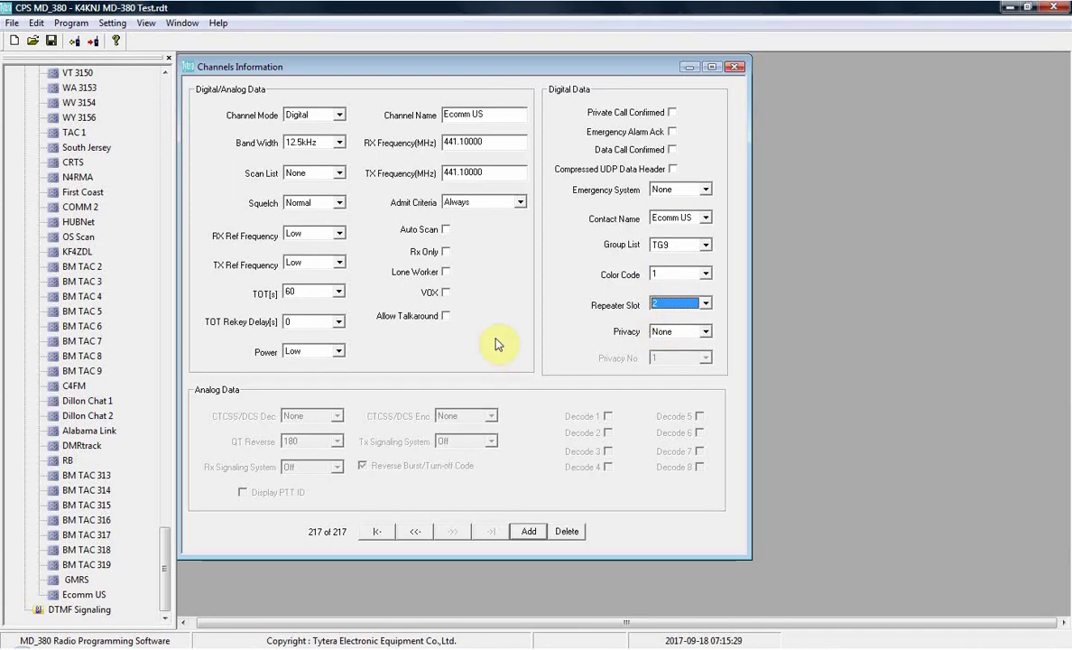
Set the Ecomm US channel's TOT to 180 seconds.
{"action": "left_click", "coordinate": [296, 292]}
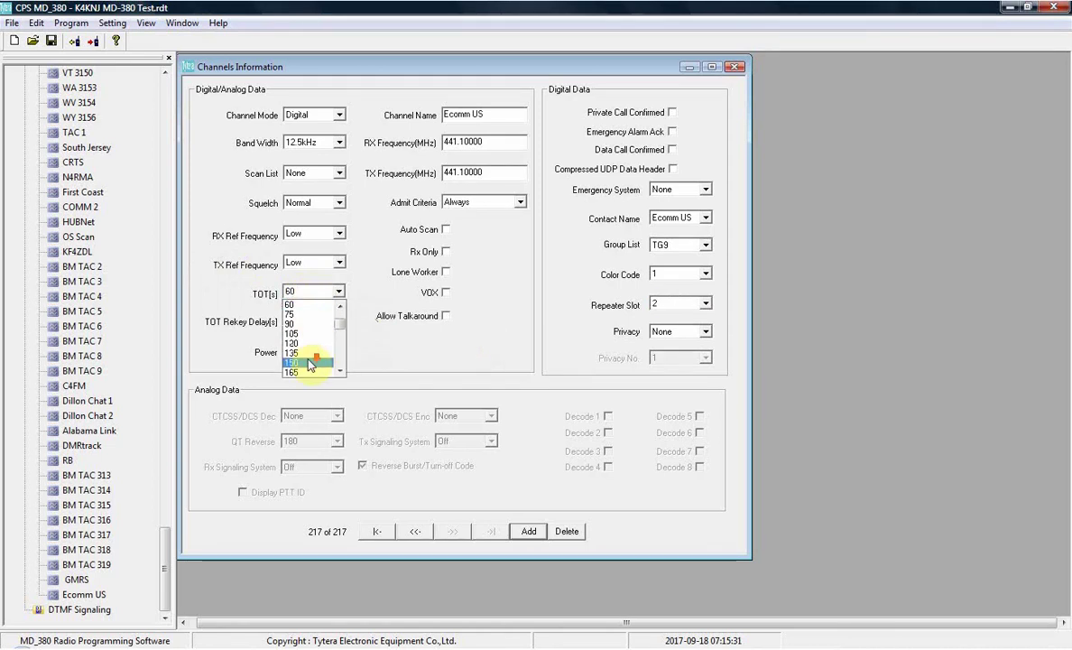
{"action": "scroll", "coordinate": [302, 343], "scroll_direction": "down", "scroll_amount": 1}
{"action": "left_click", "coordinate": [300, 343]}
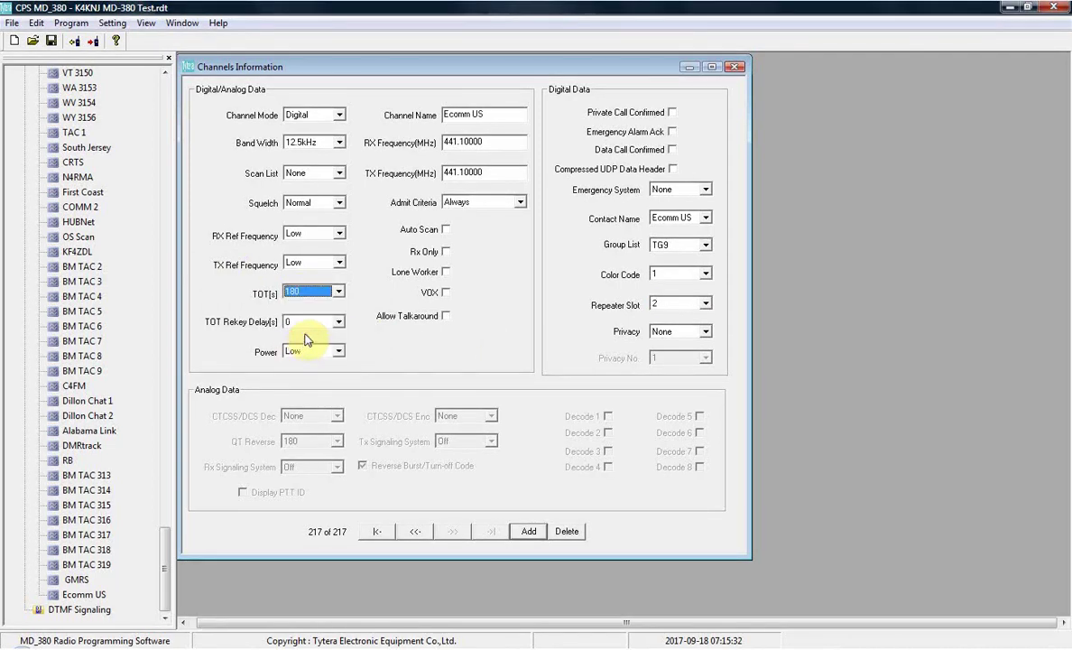
{"action": "left_click", "coordinate": [335, 292]}
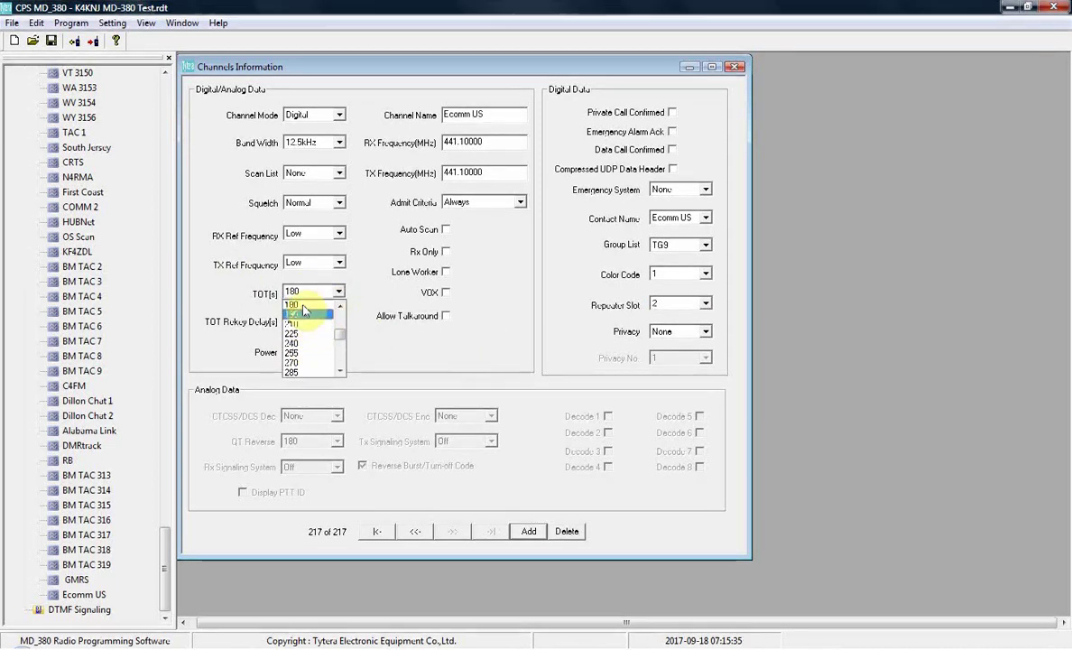
{"action": "left_click", "coordinate": [303, 306]}
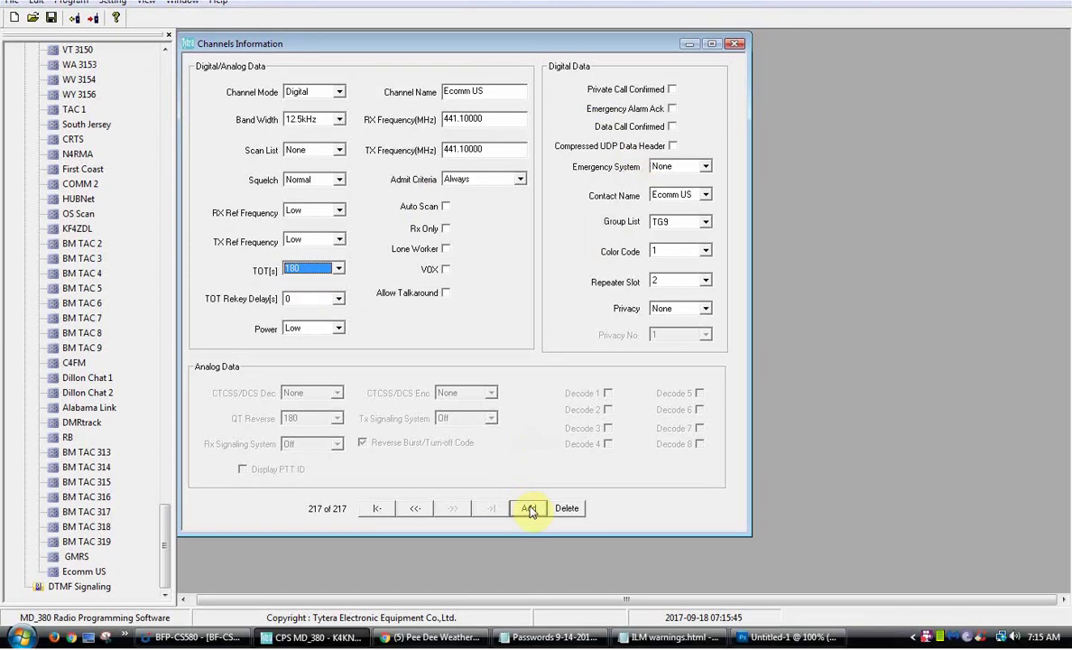
Add another channel after Ecomm US and set its RX frequency to 441.1 MHz.
{"action": "left_click", "coordinate": [529, 510]}
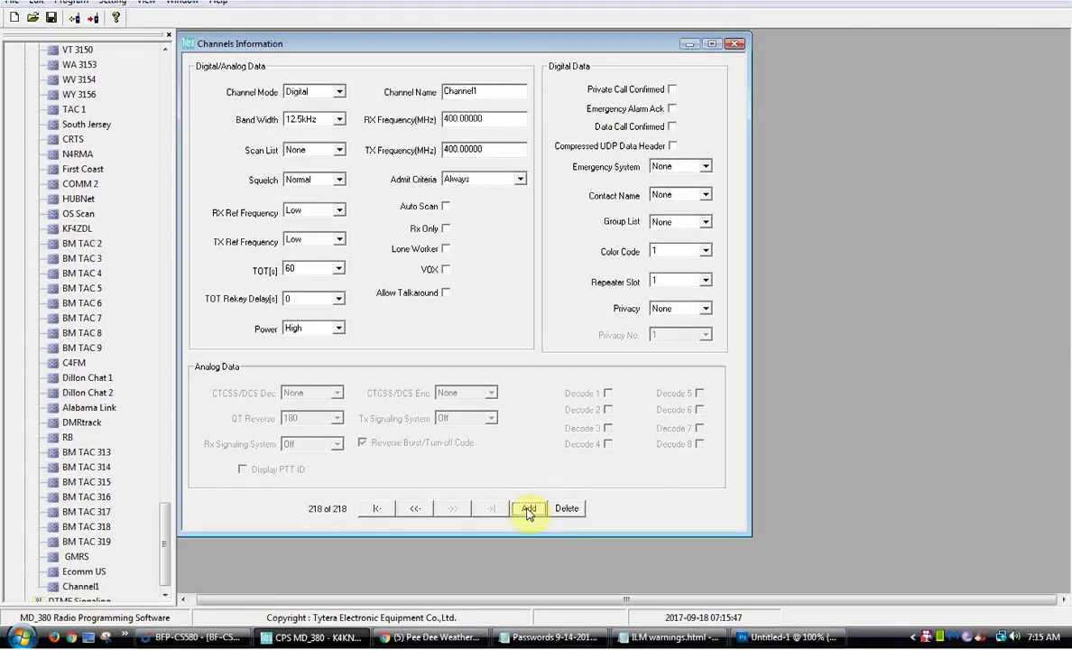
{"action": "left_click", "coordinate": [81, 586]}
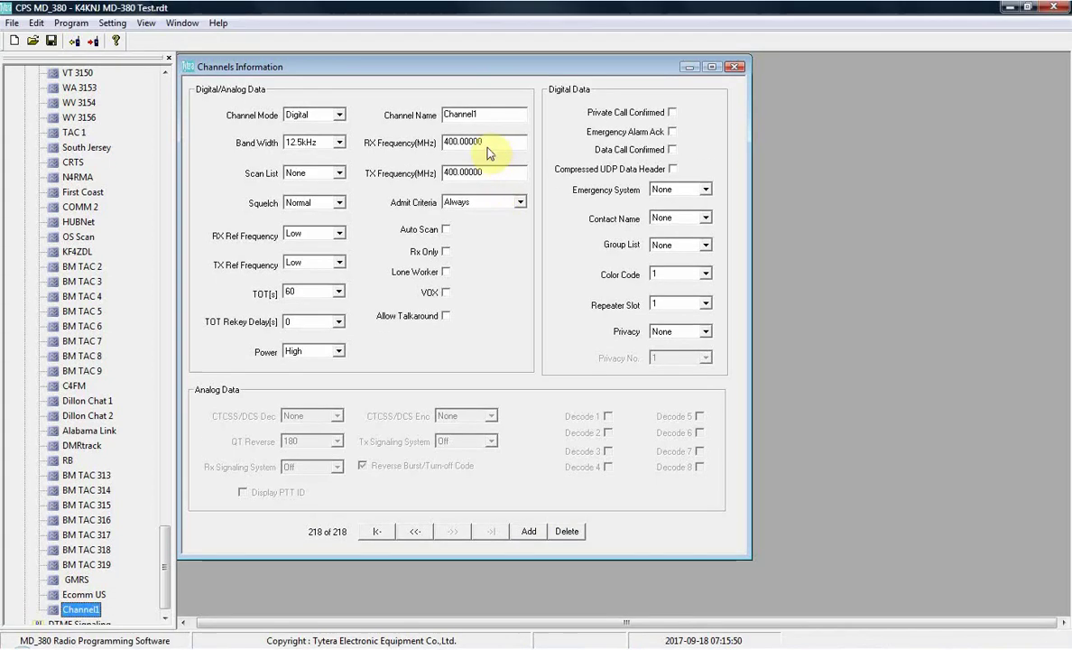
{"action": "double_click", "coordinate": [486, 122]}
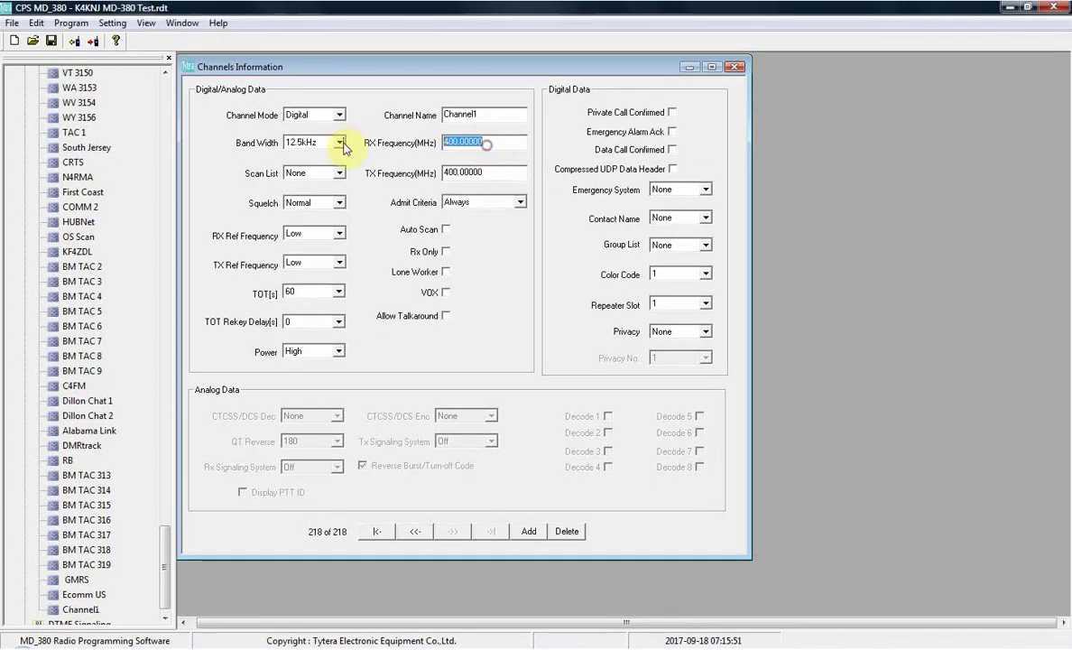
{"action": "type", "text": "441.1"}
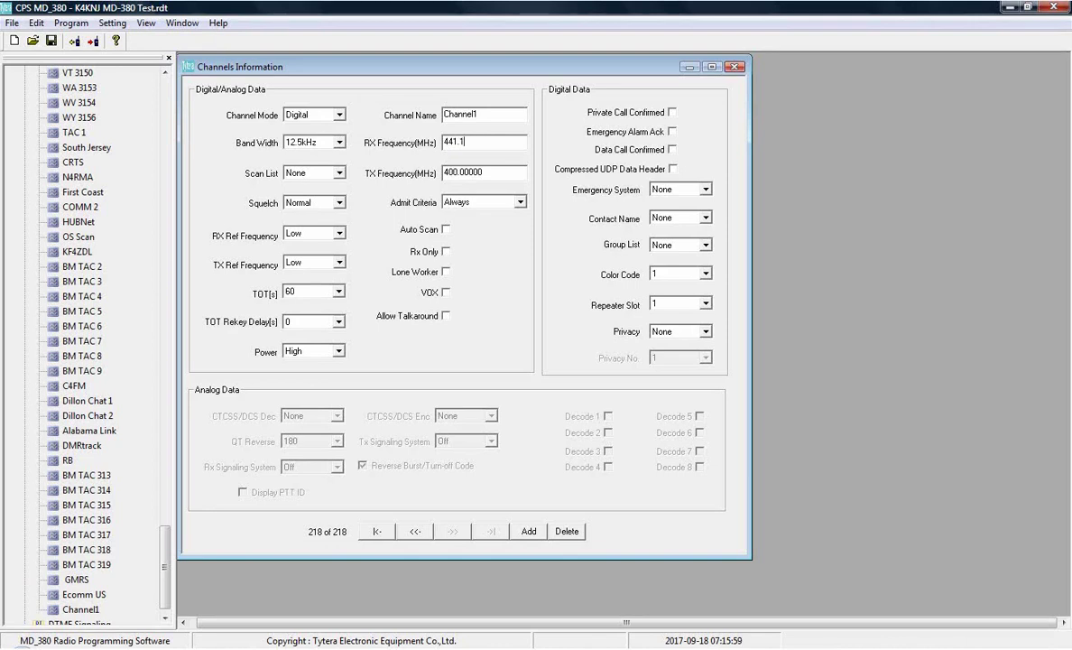
Complete the new channel's RX frequency as 441.10000 MHz and set its TX frequency to 441.10000 MHz.
{"action": "type", "text": "0000"}
{"action": "left_click_drag", "start_coordinate": [487, 171], "coordinate": [378, 178]}
{"action": "type", "text": "4"}
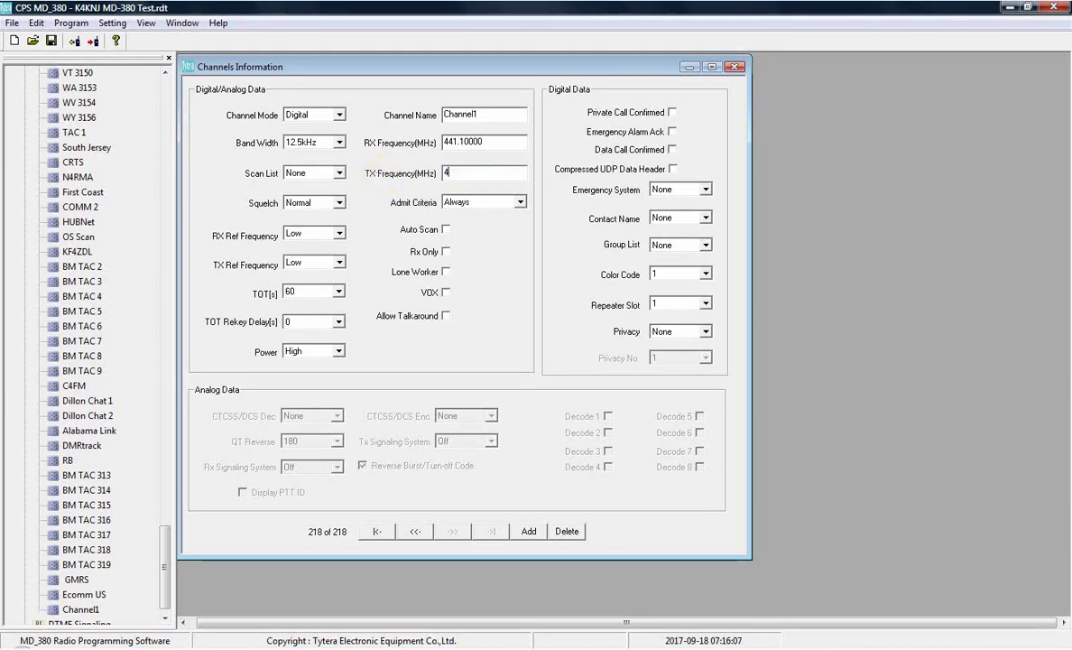
{"action": "type", "text": "1.0"}
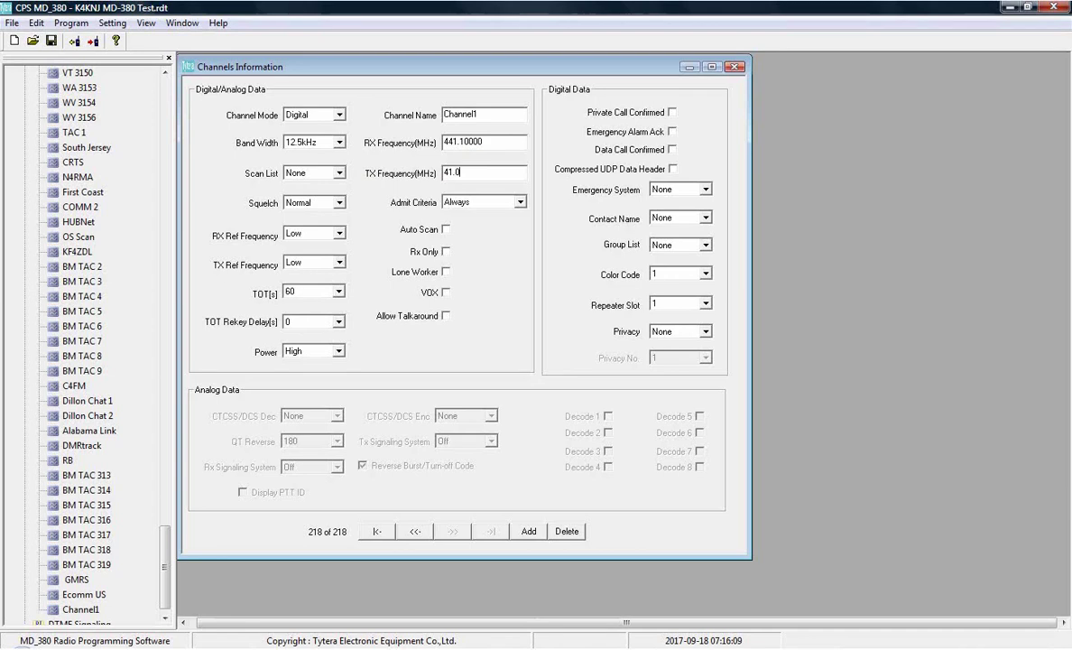
{"action": "key", "text": "BackSpace"}
{"action": "key", "text": "BackSpace"}
{"action": "key", "text": "BackSpace"}
{"action": "left_click", "coordinate": [553, 234]}
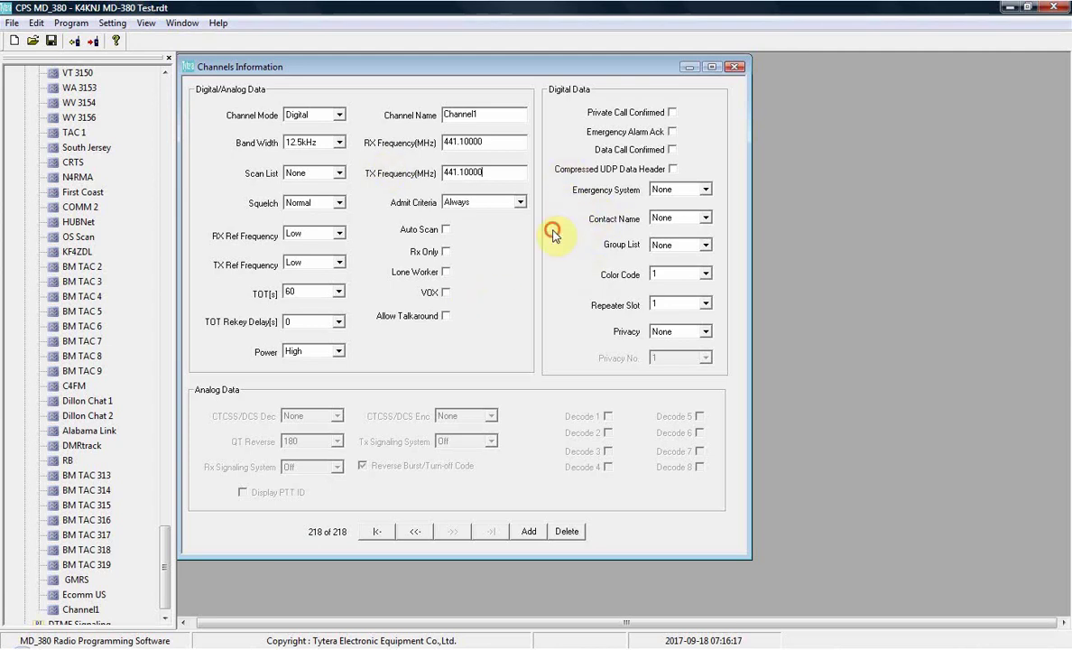
Set the new channel's TOT to 180 seconds.
{"action": "left_click", "coordinate": [303, 291]}
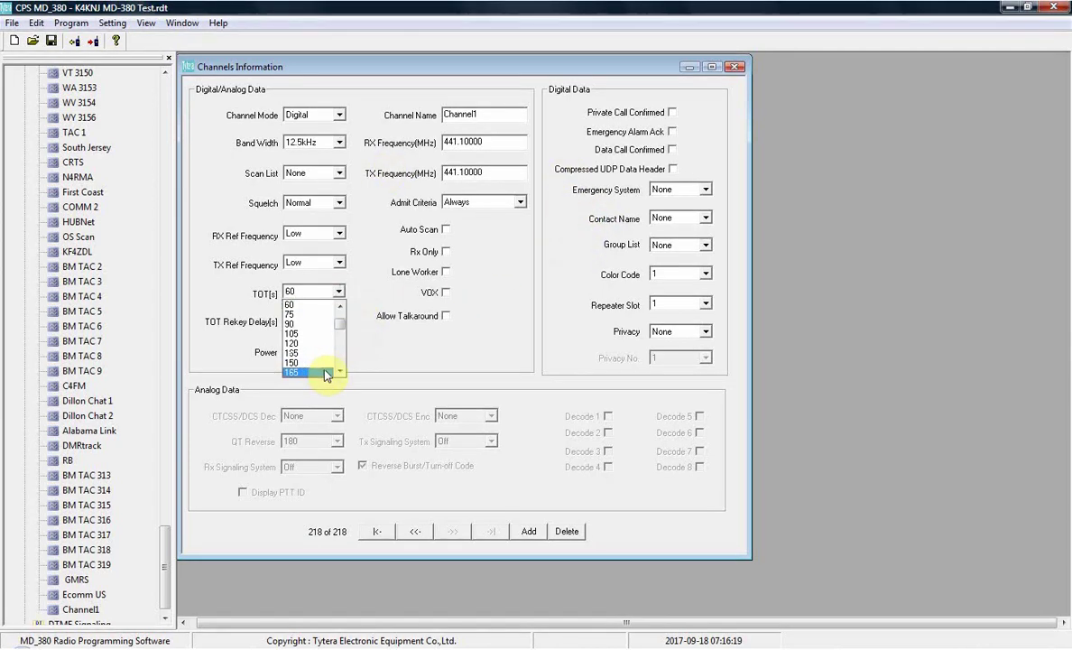
{"action": "scroll", "coordinate": [324, 374], "scroll_direction": "down", "scroll_amount": 1}
{"action": "left_click", "coordinate": [322, 372]}
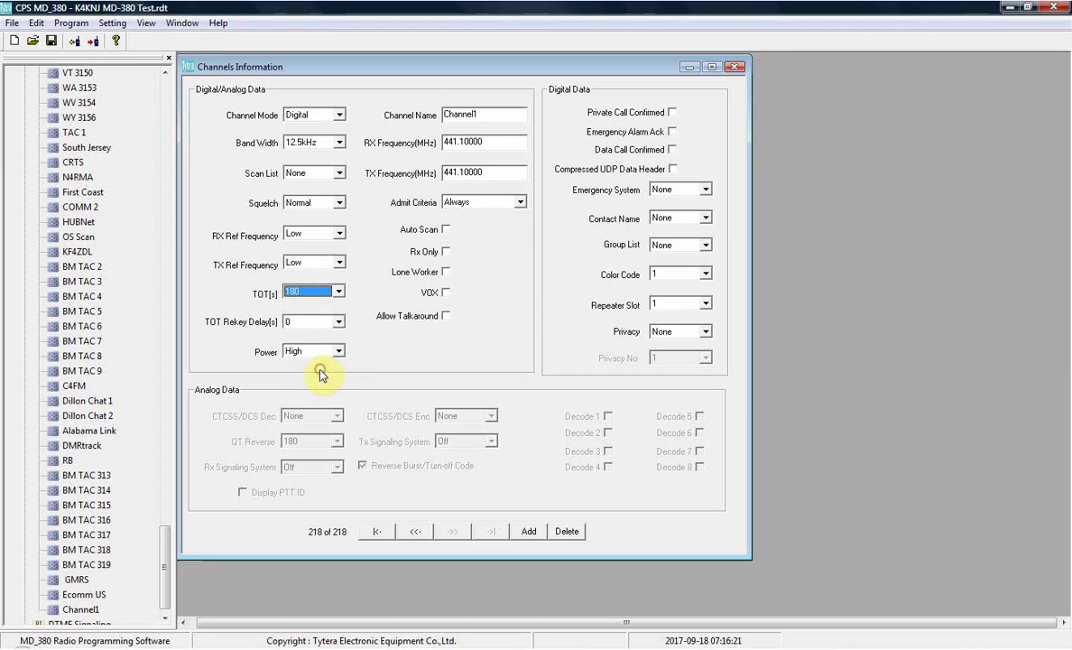
Assign the USA Reg 4 contact to the new channel.
{"action": "left_click", "coordinate": [672, 221]}
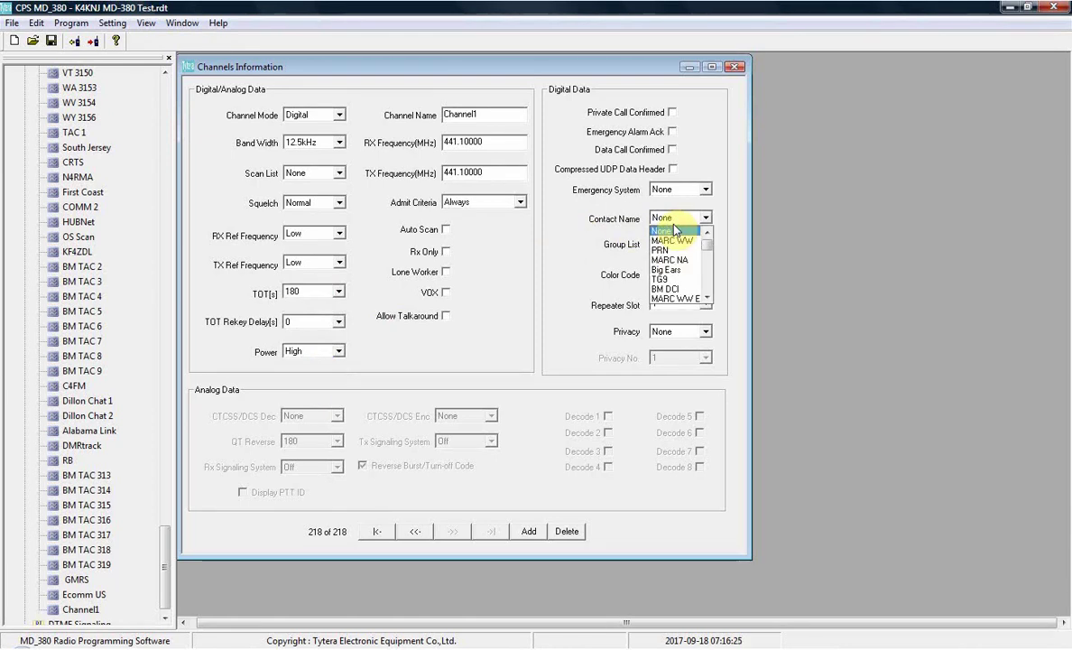
{"action": "key", "text": "u"}
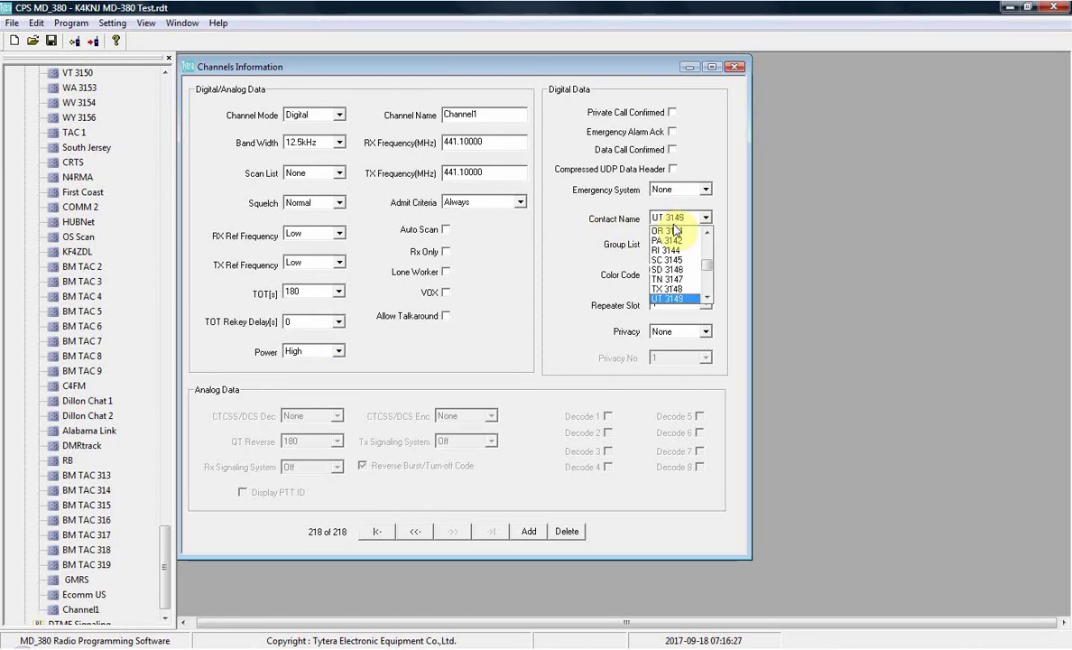
{"action": "key", "text": "s"}
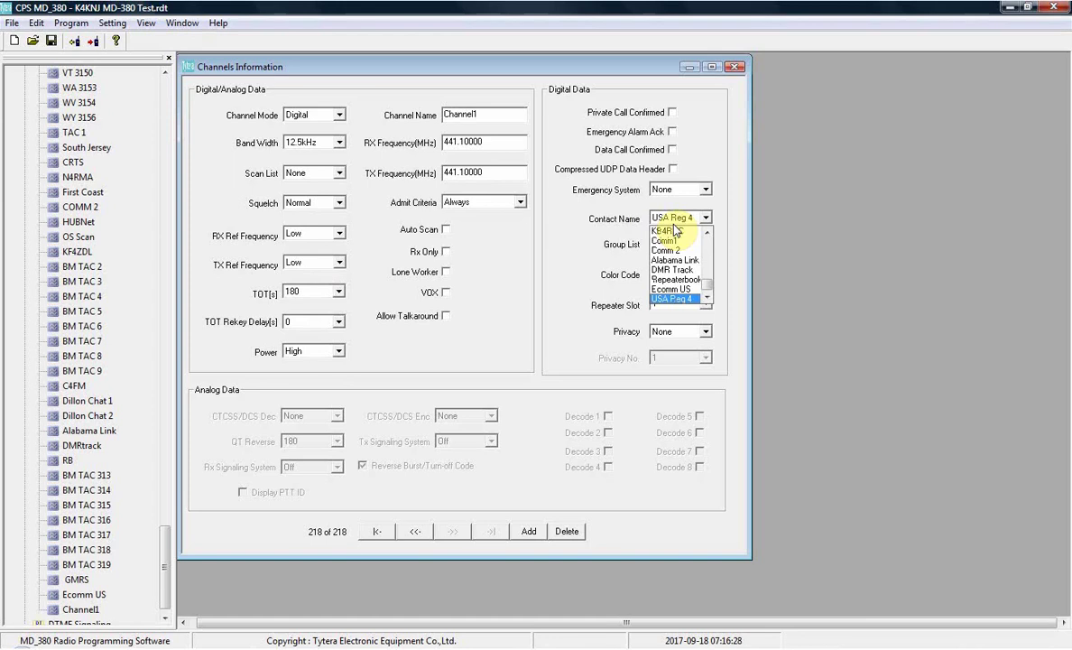
{"action": "left_click", "coordinate": [675, 298]}
Select TG9 as the new channel's group list.
{"action": "left_click", "coordinate": [673, 247]}
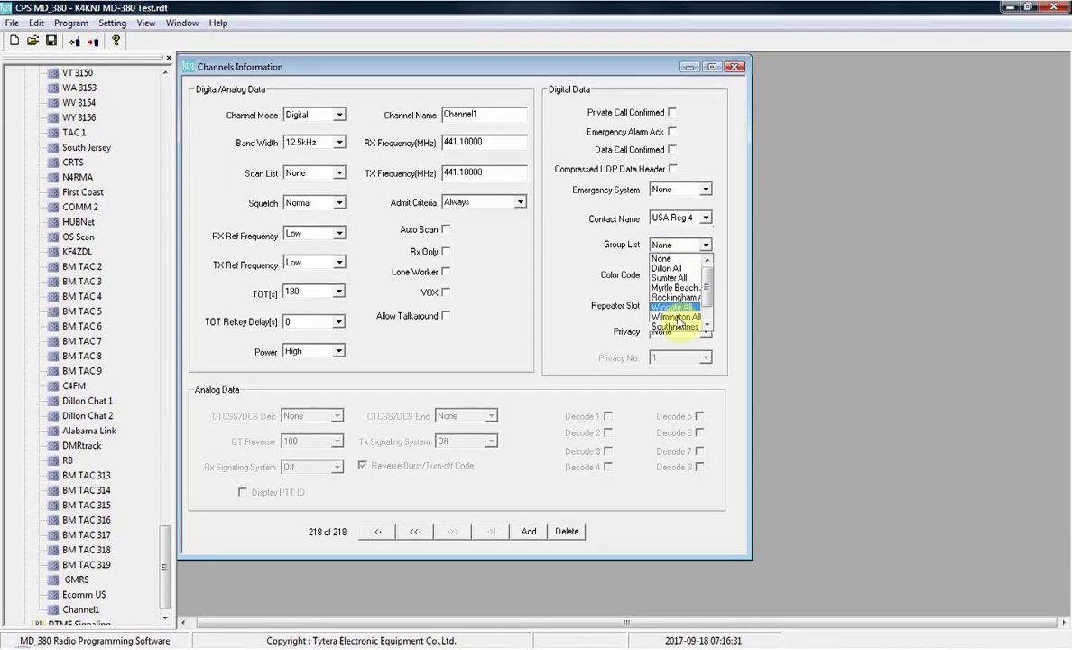
{"action": "scroll", "coordinate": [683, 314], "scroll_direction": "down", "scroll_amount": 1}
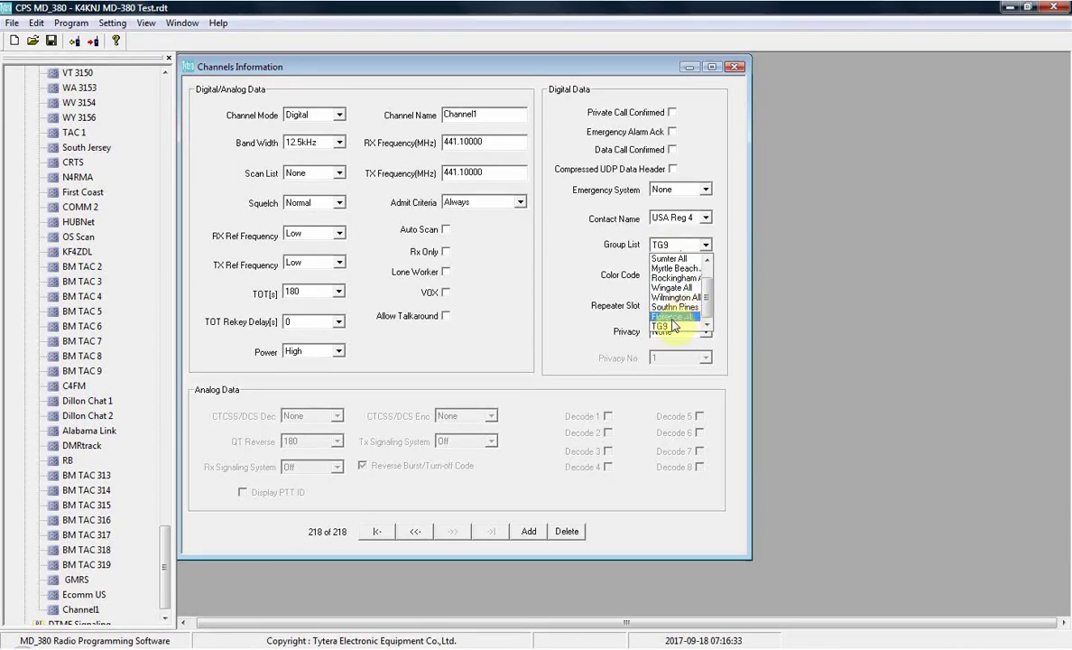
{"action": "left_click", "coordinate": [681, 323]}
{"action": "left_click", "coordinate": [678, 246]}
{"action": "scroll", "coordinate": [677, 297], "scroll_direction": "down", "scroll_amount": 2}
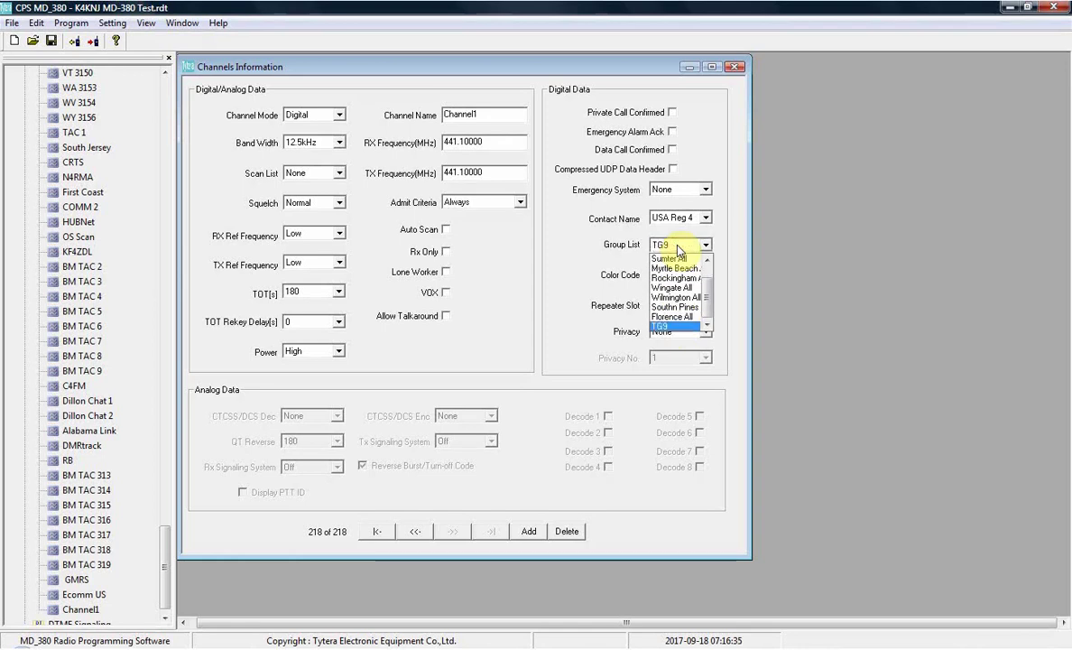
{"action": "left_click", "coordinate": [668, 328]}
Use color code 1 and repeater slot 2 for the new channel.
{"action": "left_click", "coordinate": [688, 274]}
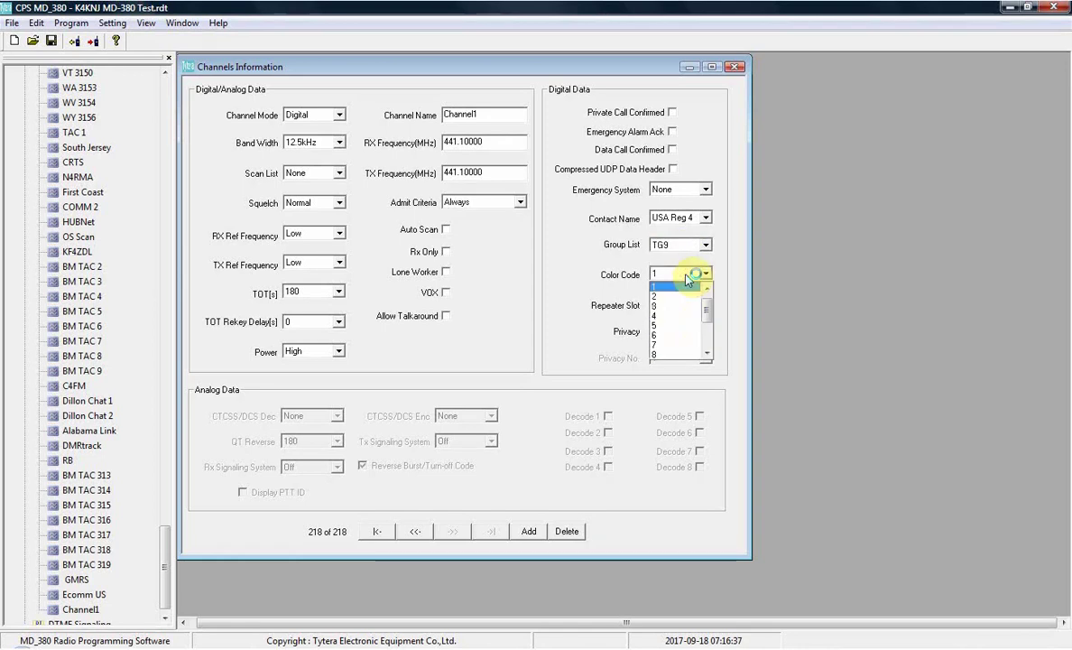
{"action": "left_click", "coordinate": [675, 295]}
{"action": "left_click", "coordinate": [676, 303]}
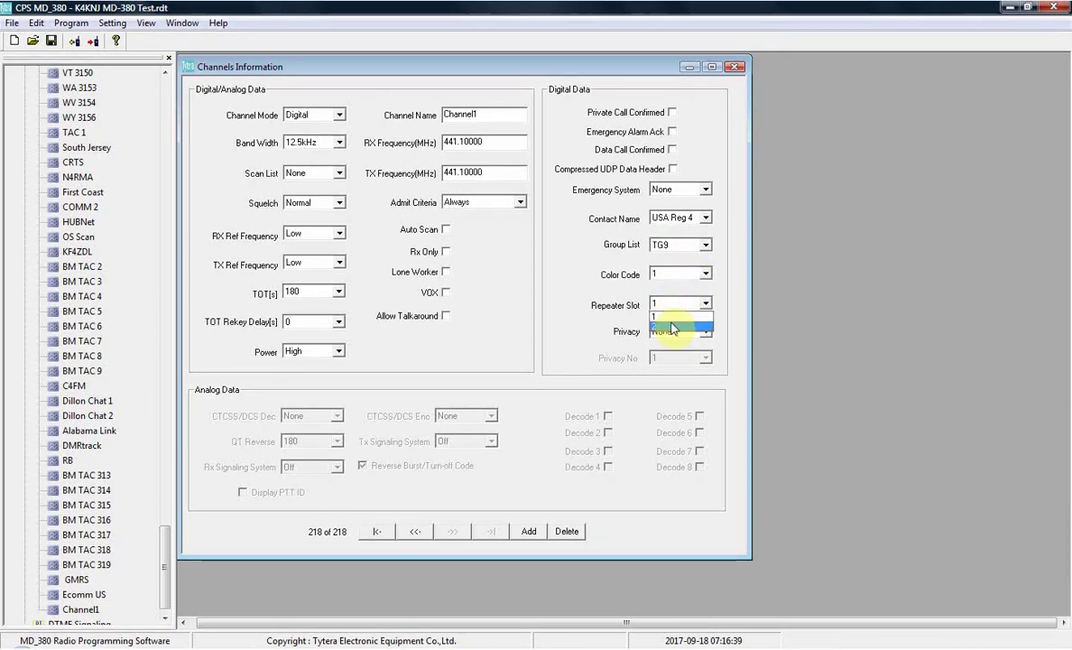
{"action": "left_click", "coordinate": [676, 325]}
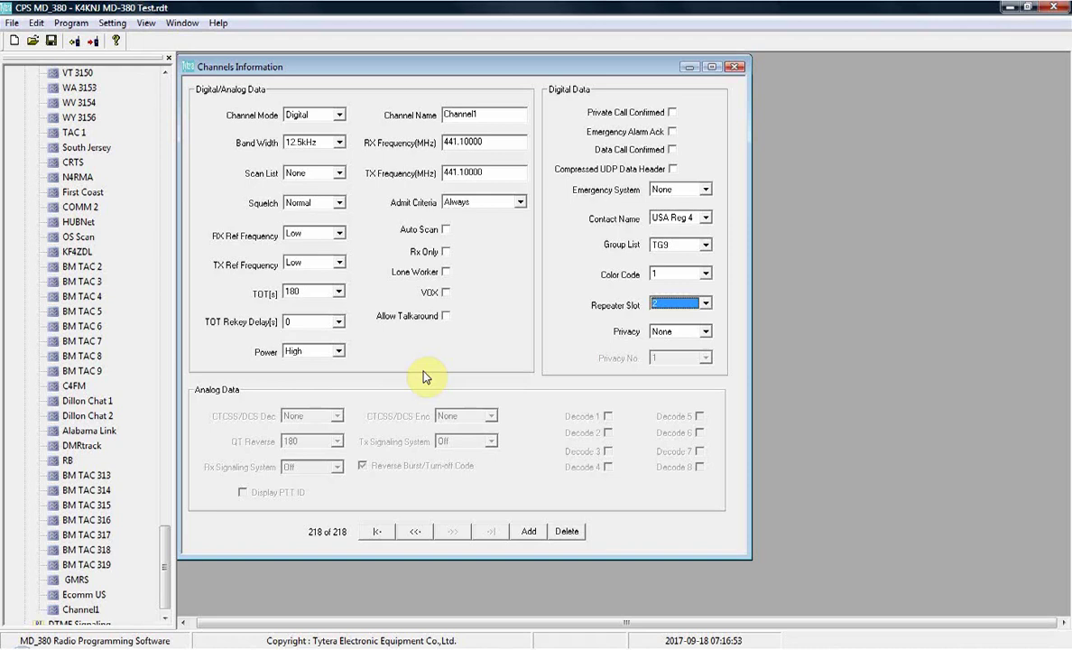
Set the new channel's power to Low and name the channel USA Reg 4.
{"action": "left_click", "coordinate": [319, 351]}
{"action": "left_click", "coordinate": [317, 365]}
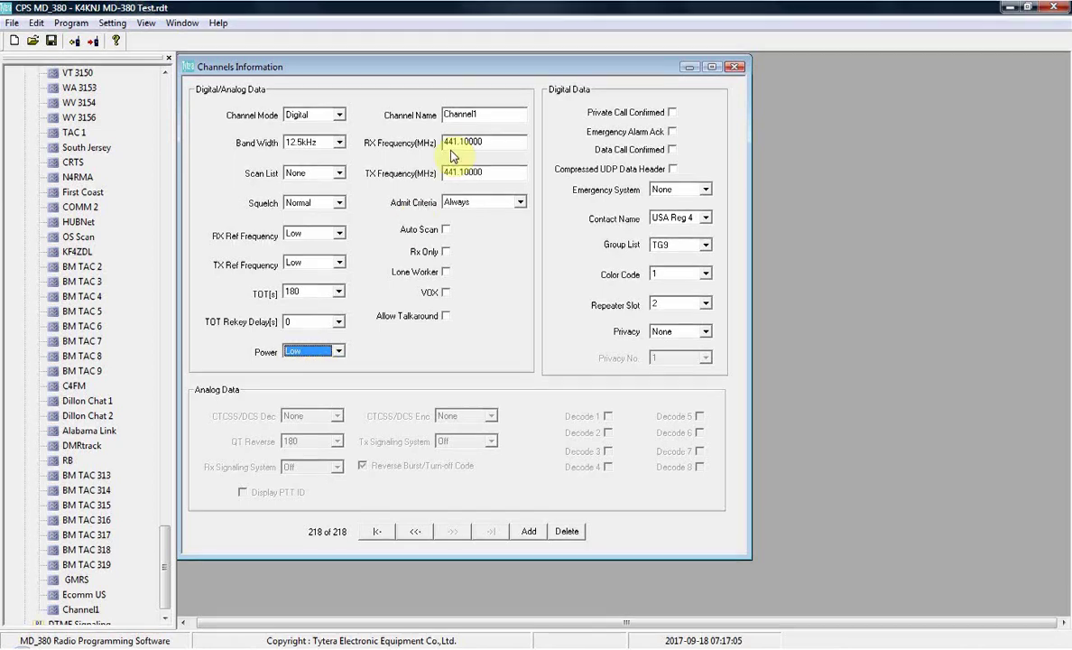
{"action": "double_click", "coordinate": [482, 113]}
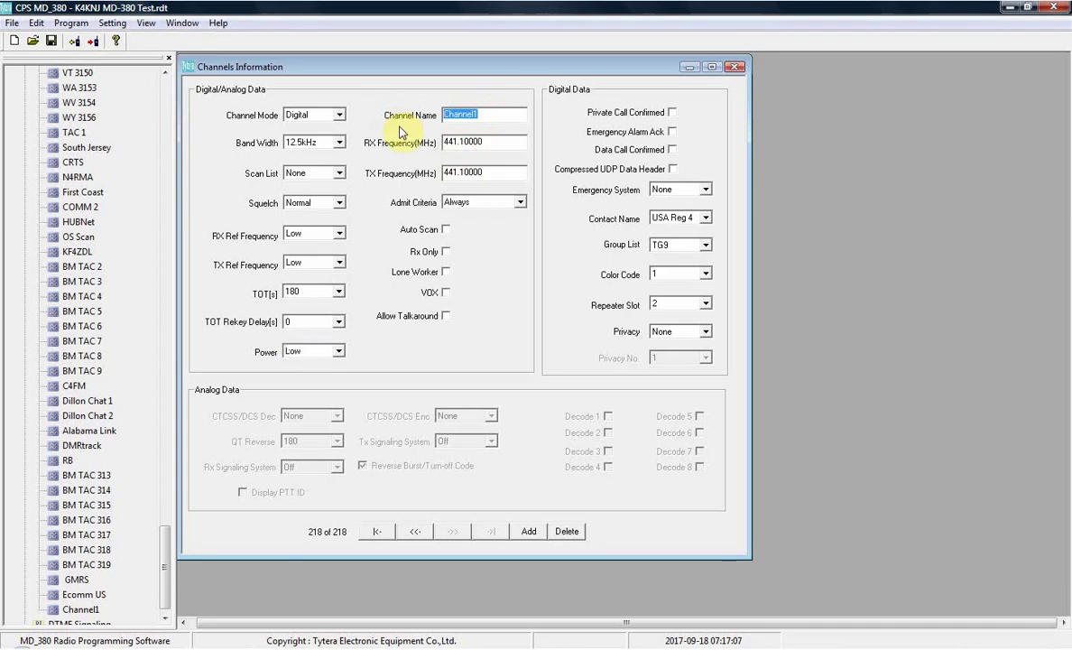
{"action": "type", "text": "USA Re"}
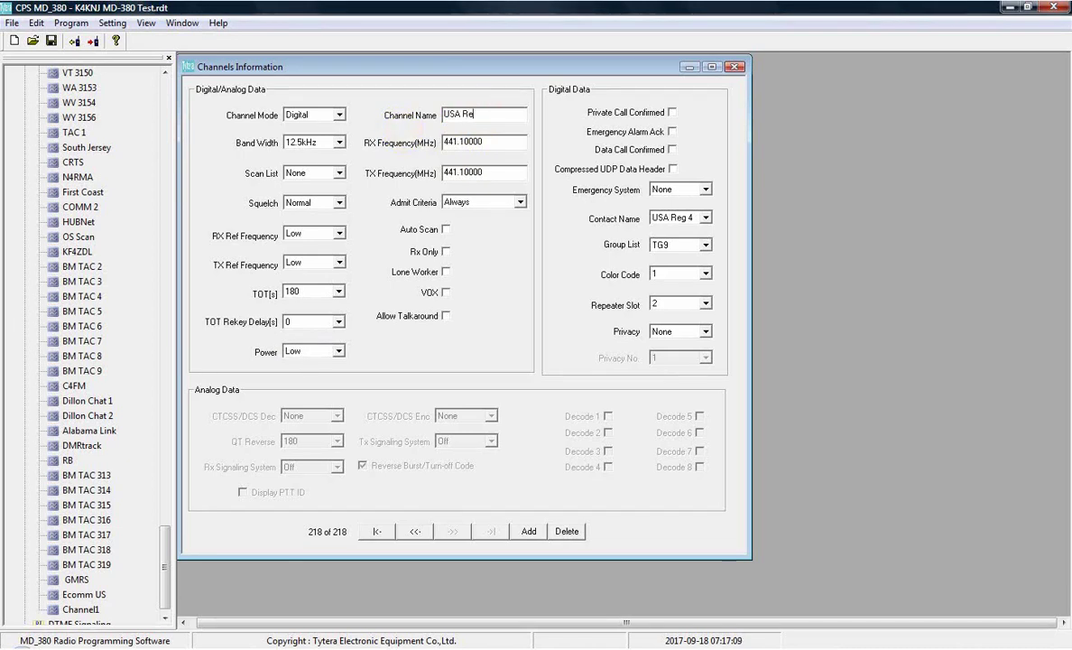
{"action": "type", "text": "g 4"}
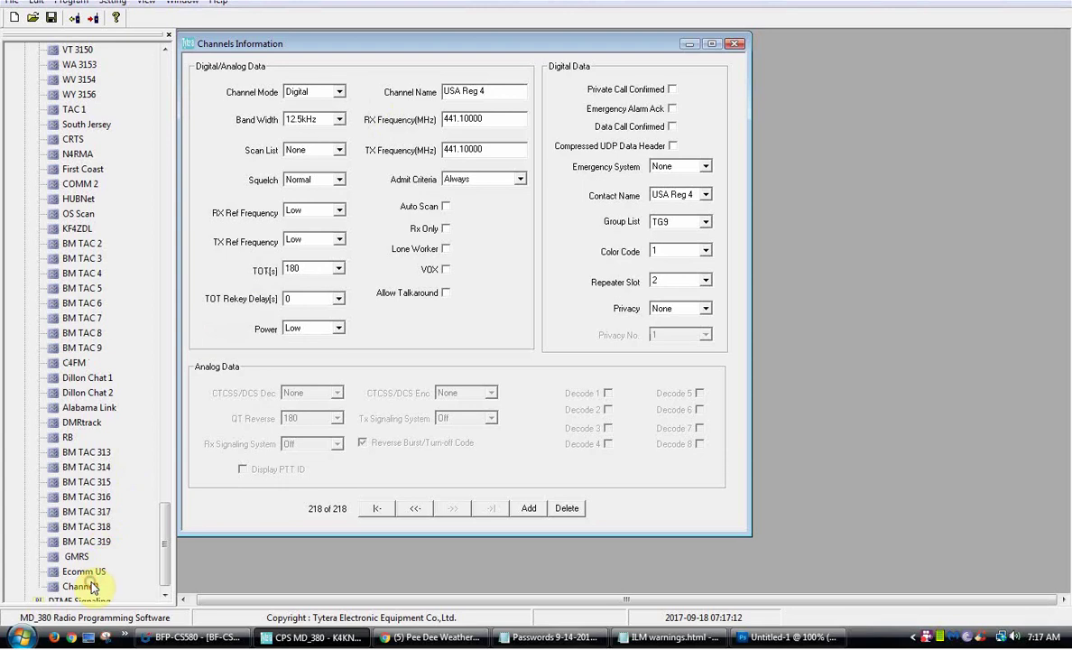
{"action": "left_click", "coordinate": [91, 610]}
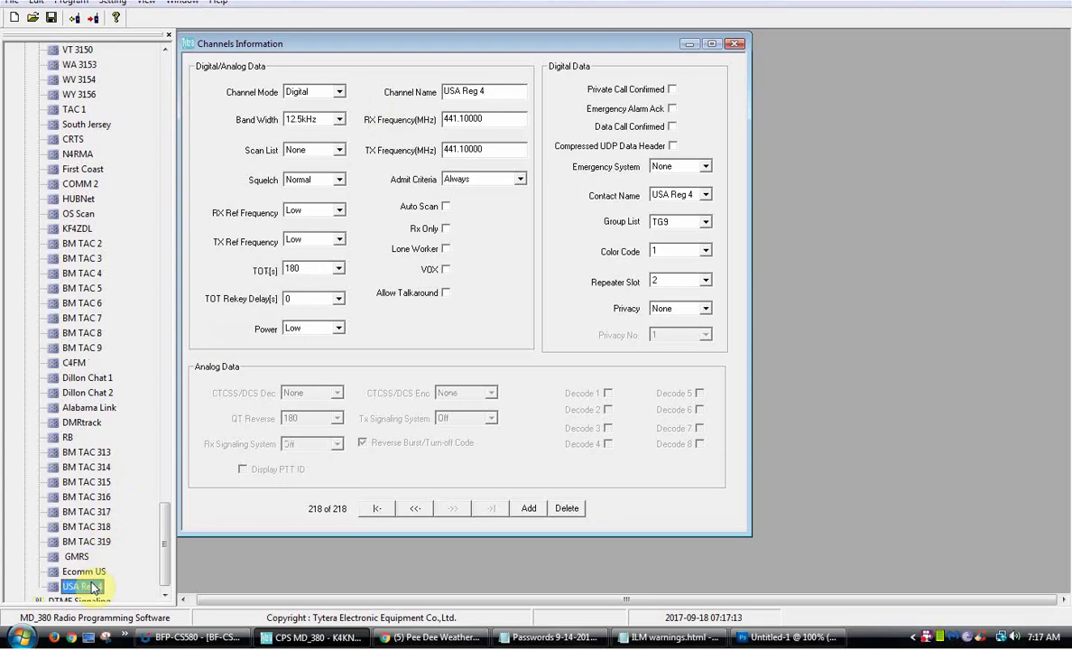
Collapse the channel list under Channels Information in the codeplug tree.
{"action": "scroll", "coordinate": [171, 561], "scroll_direction": "down", "scroll_amount": 1}
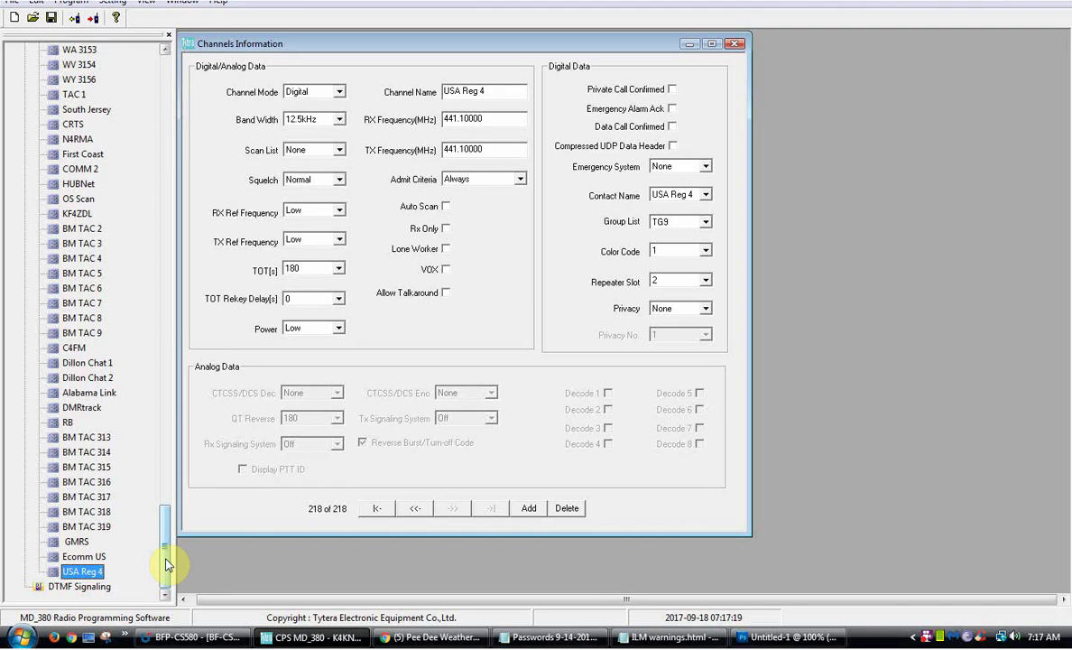
{"action": "left_click", "coordinate": [164, 561]}
{"action": "left_click_drag", "start_coordinate": [164, 563], "coordinate": [180, 121]}
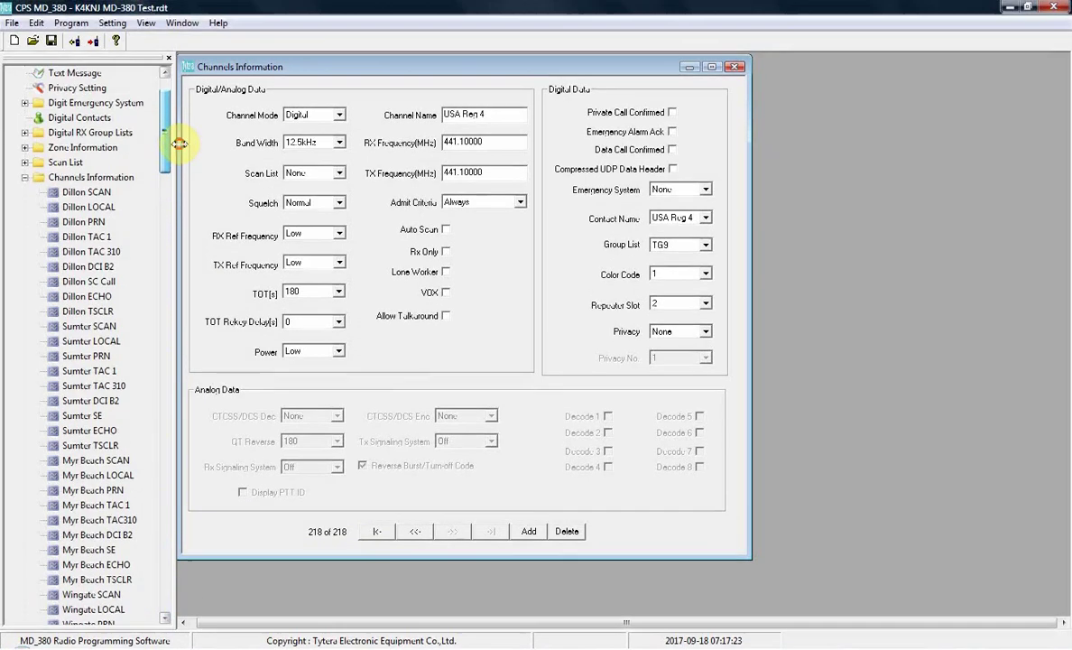
{"action": "left_click", "coordinate": [25, 177]}
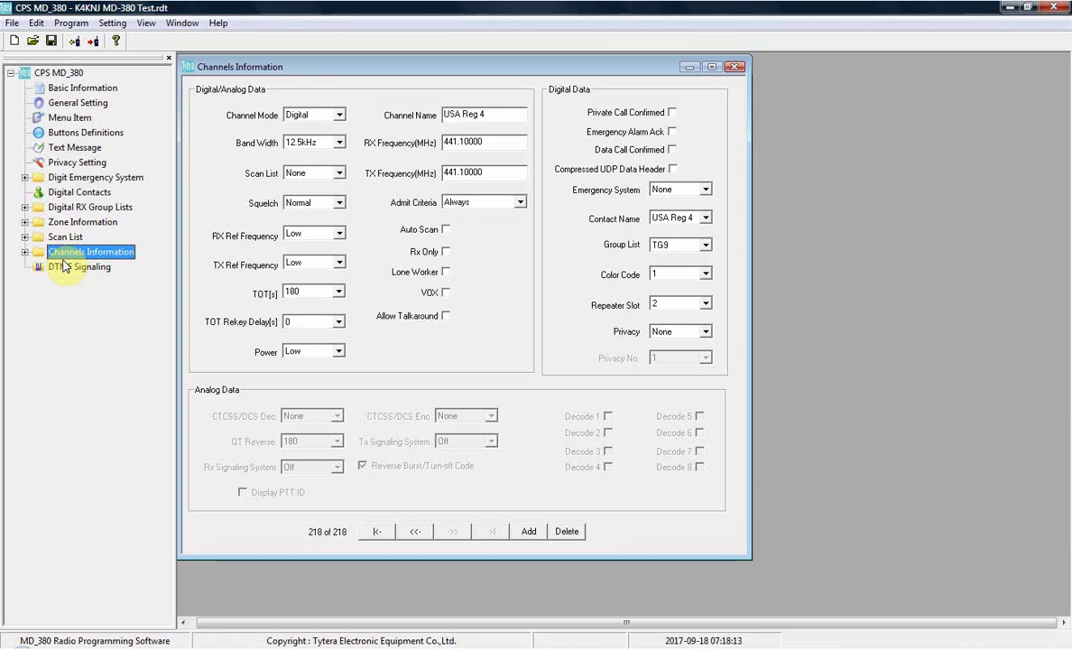
Review the group list choices for the USA Reg 4 channel, leaving TG9 selected.
{"action": "left_click", "coordinate": [663, 247]}
{"action": "left_click", "coordinate": [666, 246]}
{"action": "left_click", "coordinate": [685, 248]}
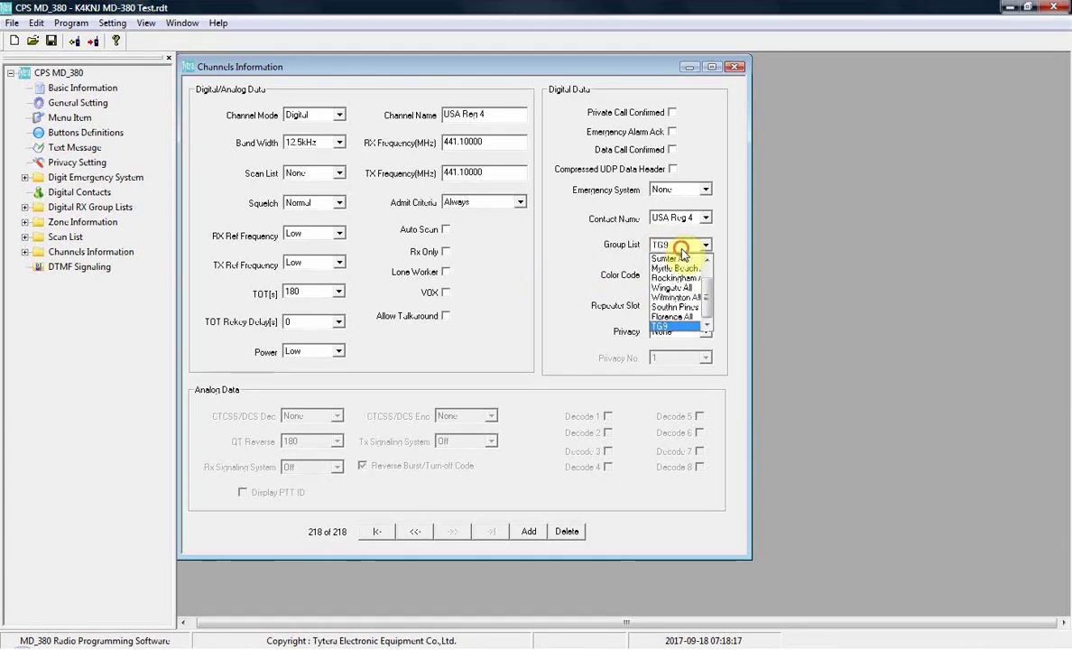
{"action": "left_click", "coordinate": [683, 250]}
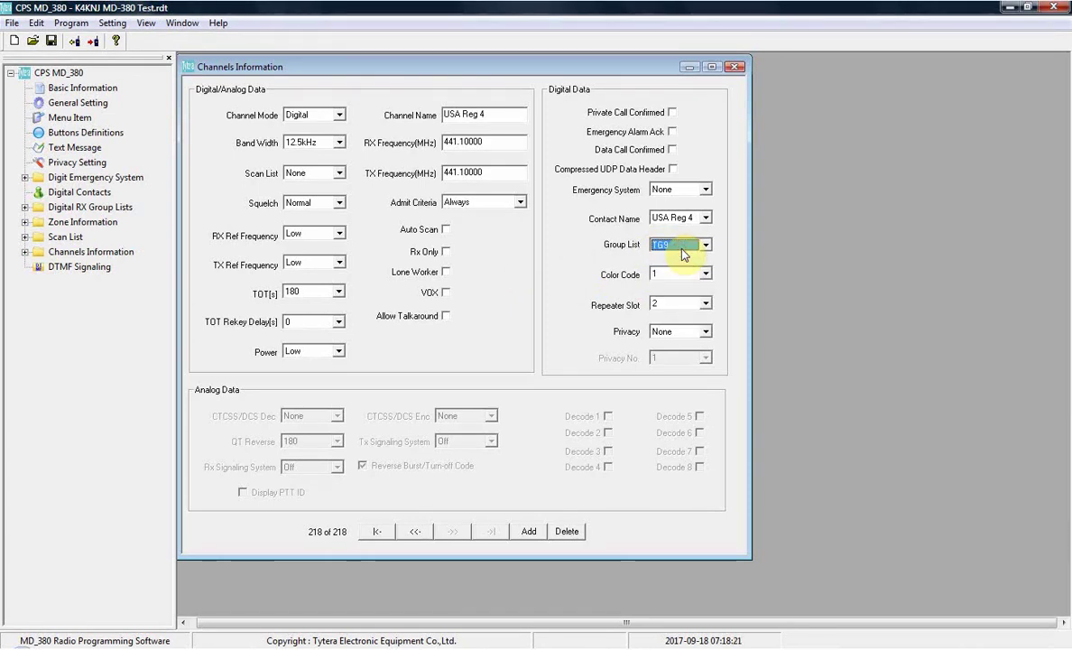
{"action": "left_click", "coordinate": [686, 246]}
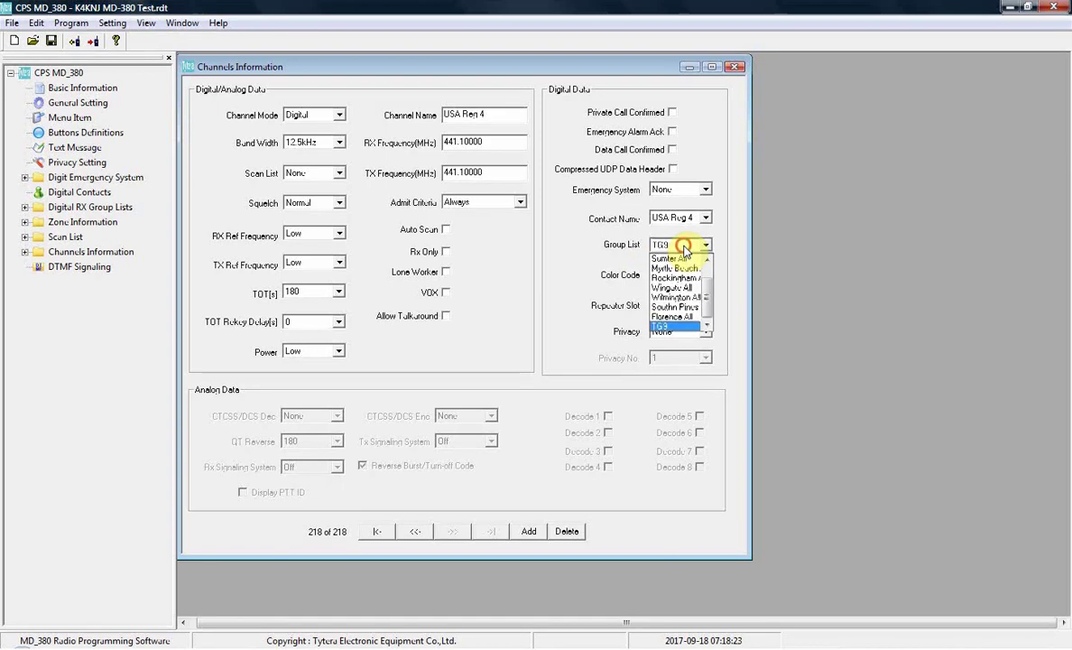
{"action": "left_click", "coordinate": [685, 249]}
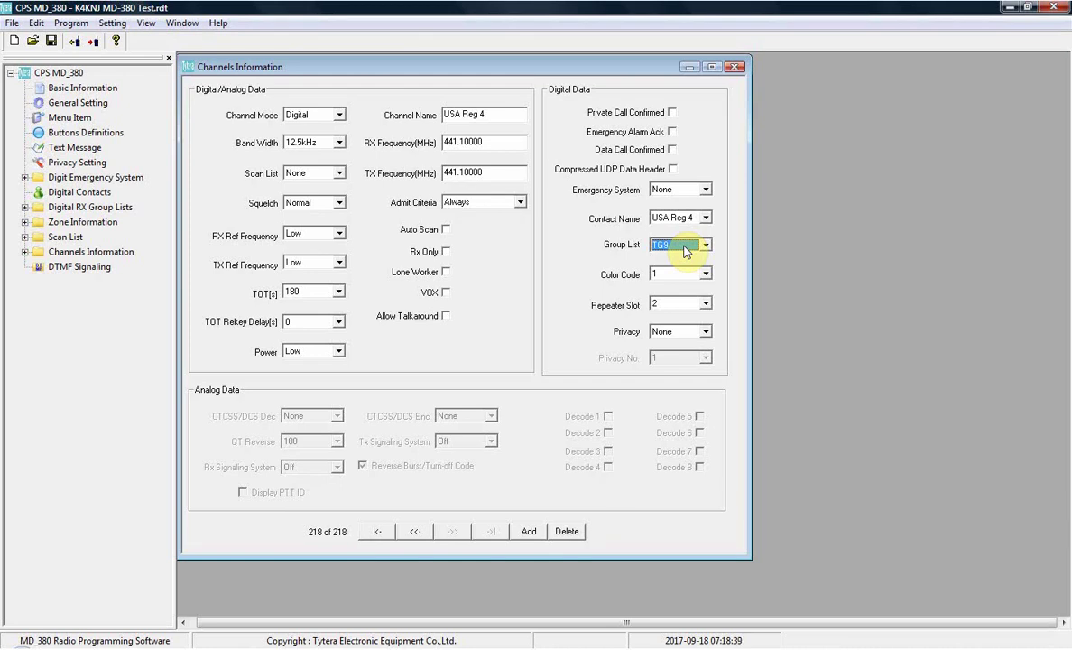
Expand the digital RX group lists and open the TG9 list.
{"action": "double_click", "coordinate": [62, 208]}
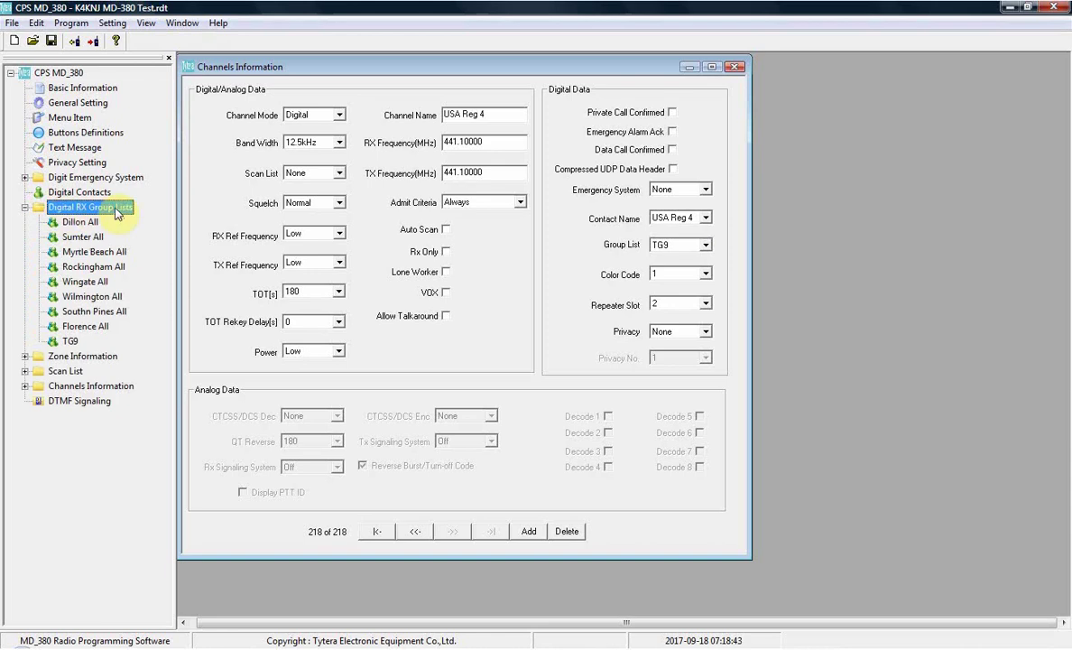
{"action": "left_click", "coordinate": [70, 343]}
{"action": "double_click", "coordinate": [70, 343]}
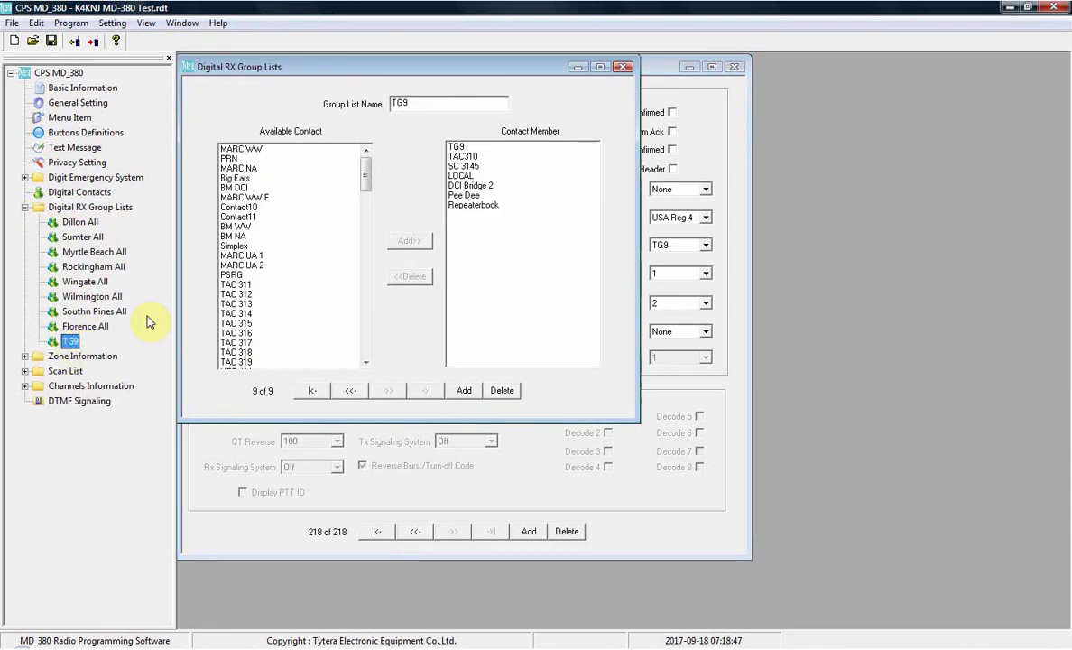
Examine the contact members included in the TG9 group list.
{"action": "left_click", "coordinate": [487, 207]}
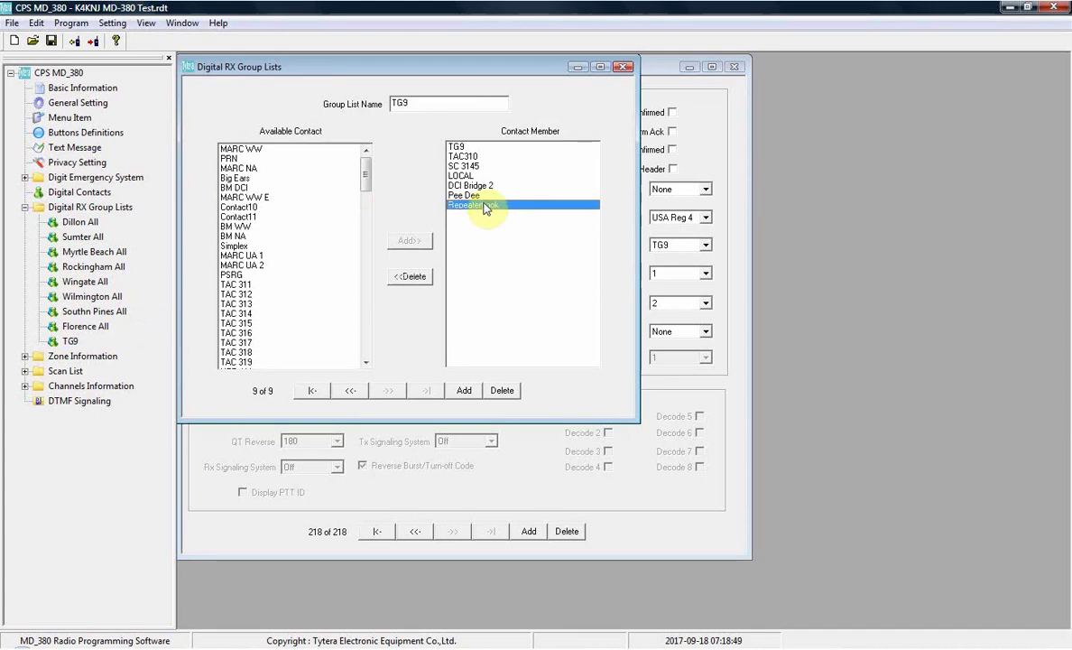
{"action": "left_click", "coordinate": [481, 195]}
{"action": "left_click", "coordinate": [477, 186]}
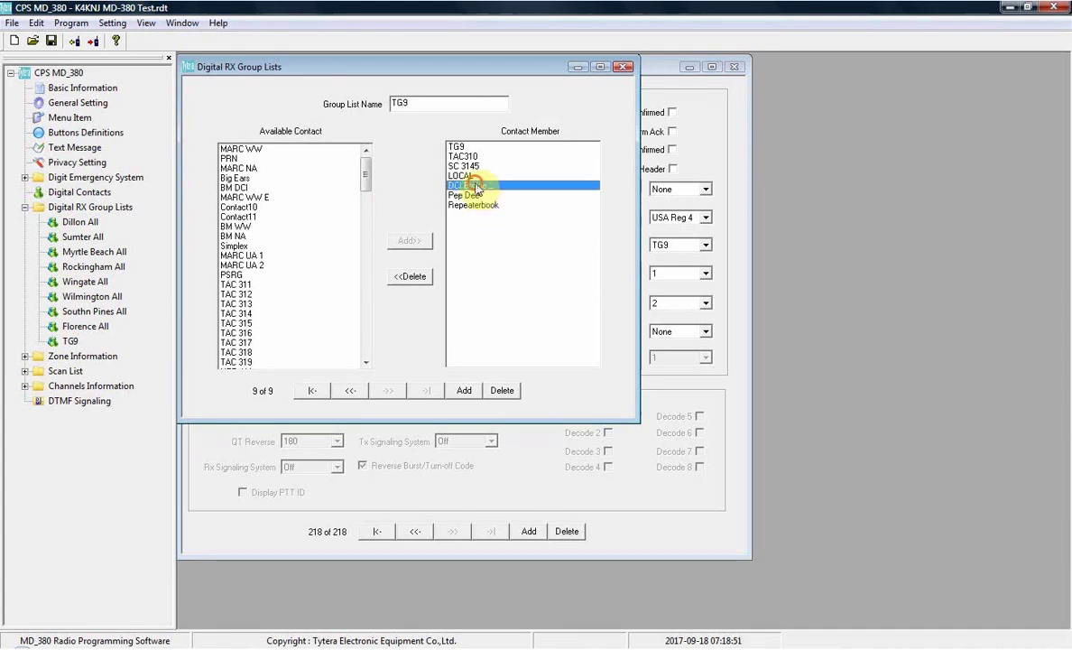
{"action": "left_click", "coordinate": [470, 176]}
{"action": "left_click", "coordinate": [475, 167]}
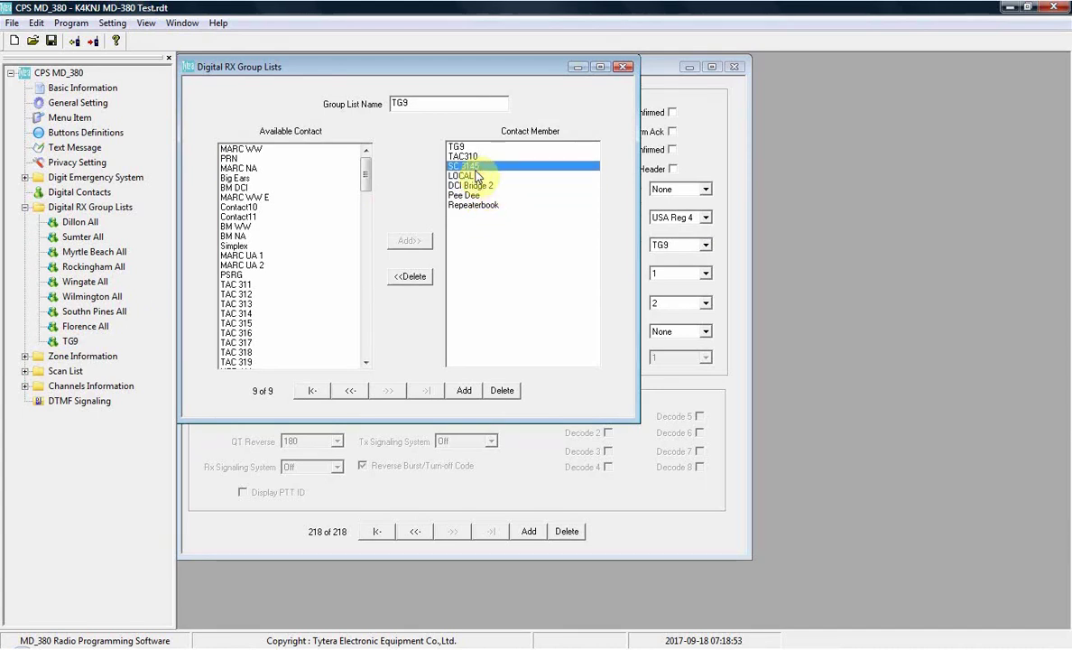
{"action": "left_click", "coordinate": [473, 157]}
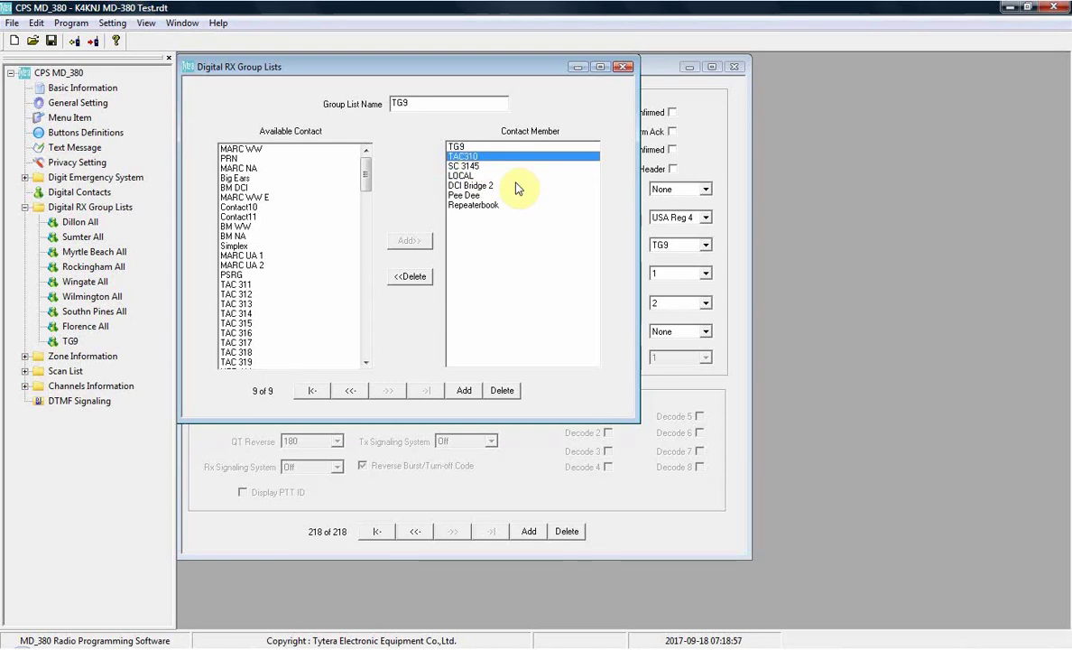
{"action": "left_click", "coordinate": [471, 206]}
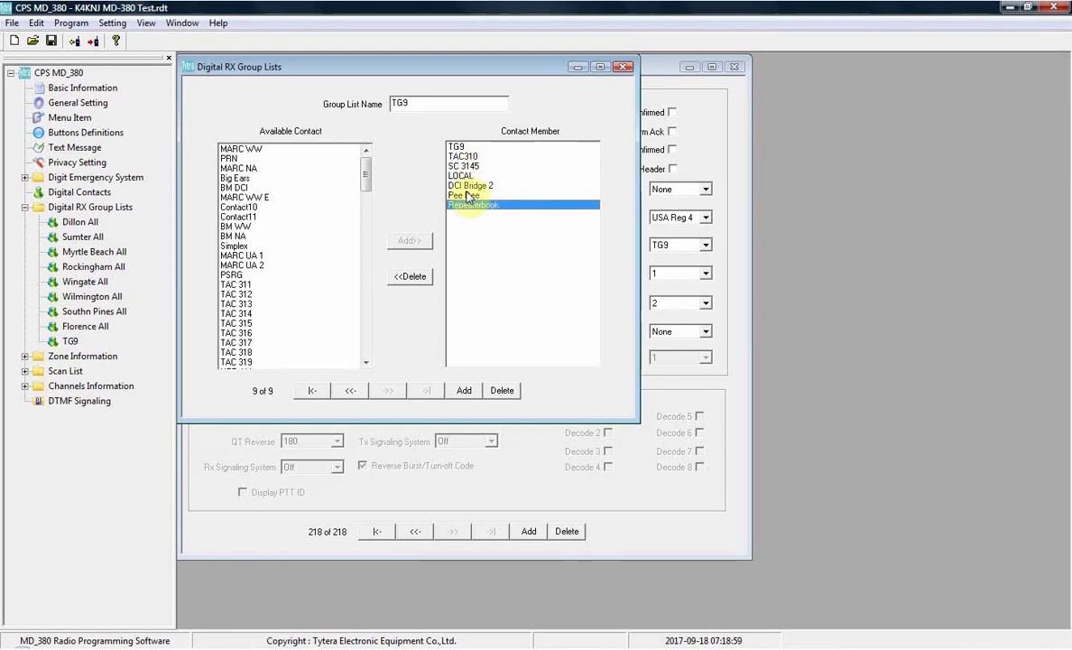
{"action": "left_click", "coordinate": [469, 196]}
{"action": "left_click", "coordinate": [470, 205]}
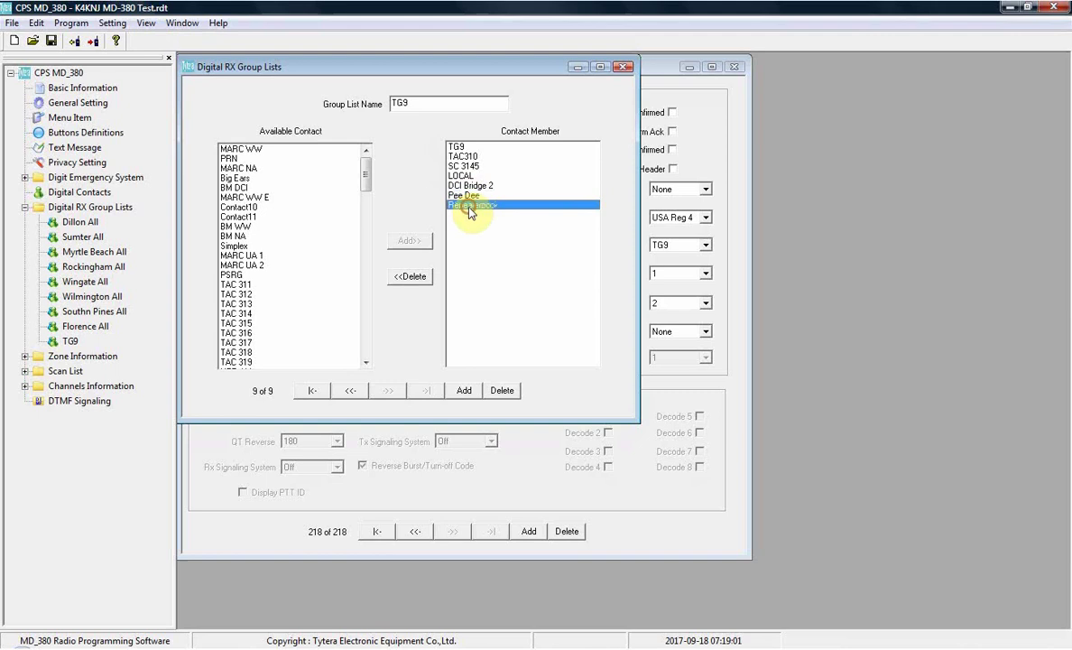
{"action": "left_click", "coordinate": [462, 195]}
{"action": "left_click", "coordinate": [466, 166]}
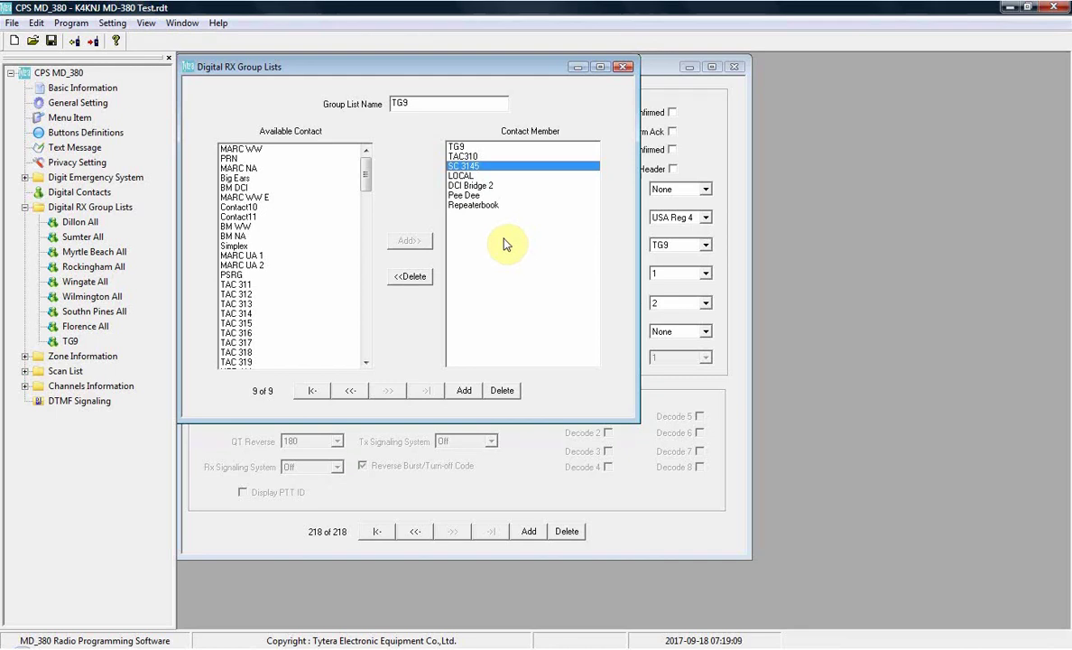
Go through the individual members of the TG9 group list, including SC 3145, Pee Dee, TAC310 and TG9.
{"action": "left_click", "coordinate": [471, 195]}
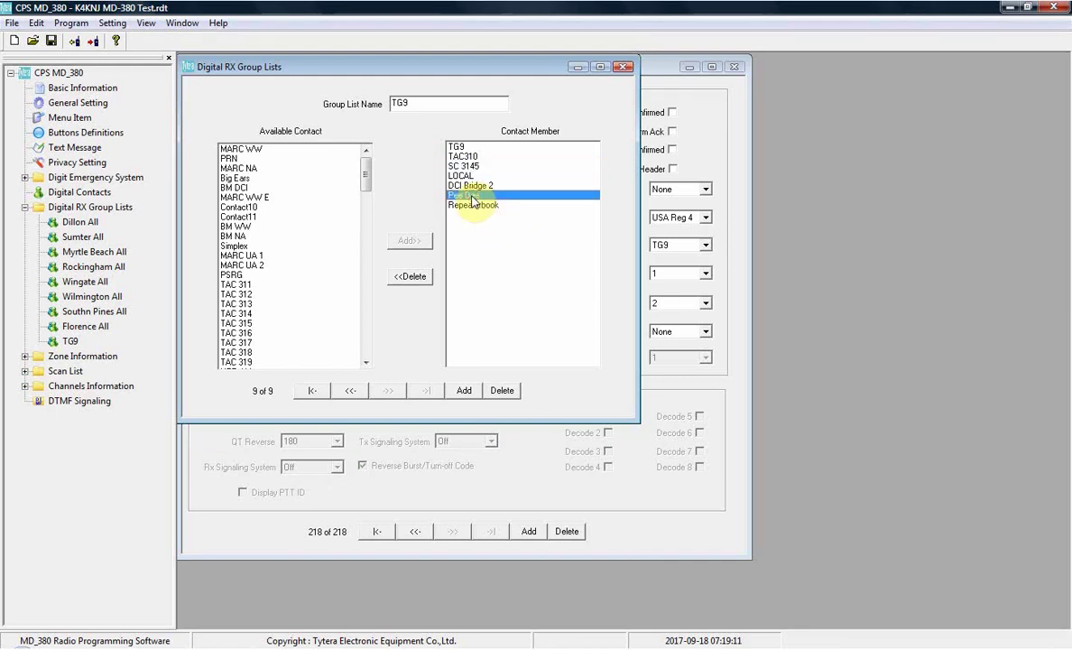
{"action": "left_click", "coordinate": [484, 168]}
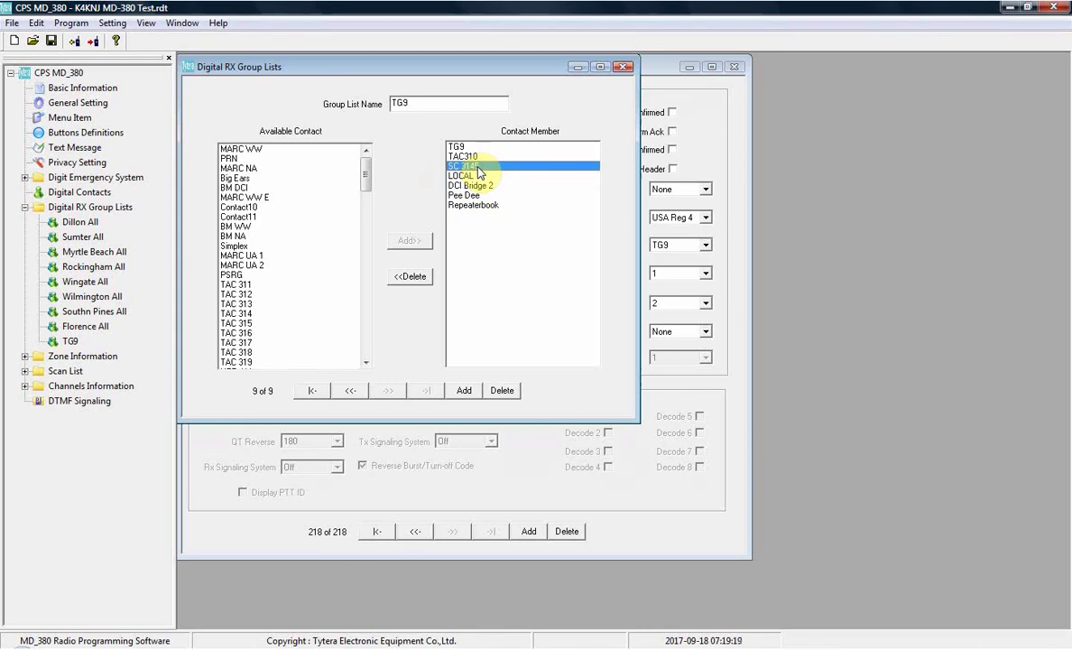
{"action": "left_click", "coordinate": [472, 205]}
{"action": "key", "text": "Up"}
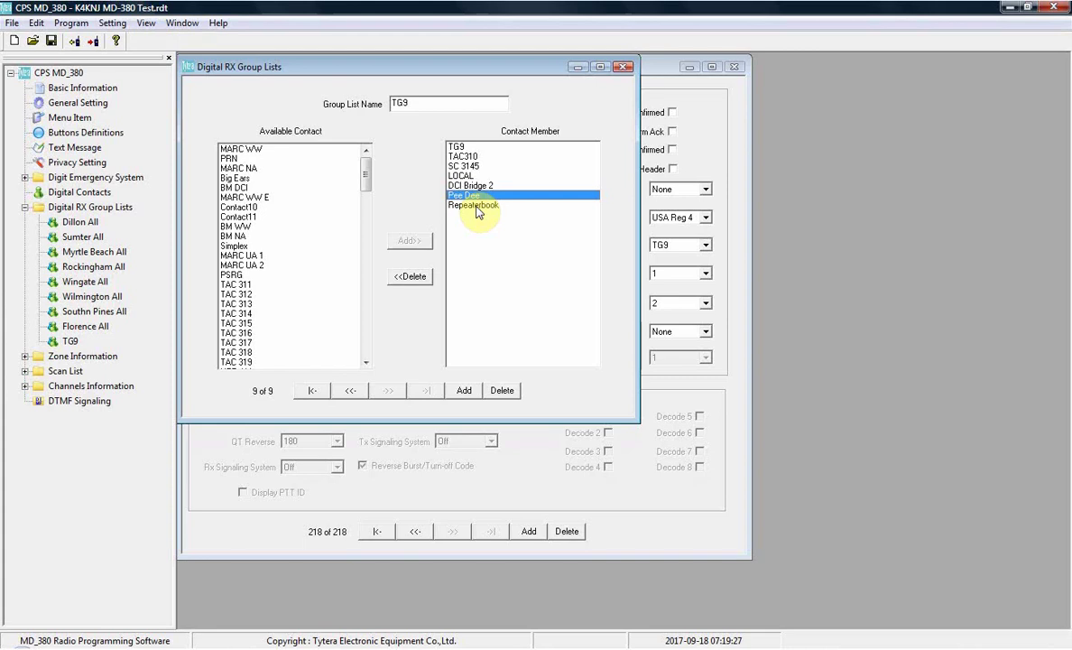
{"action": "left_click", "coordinate": [477, 209]}
{"action": "left_click", "coordinate": [477, 196]}
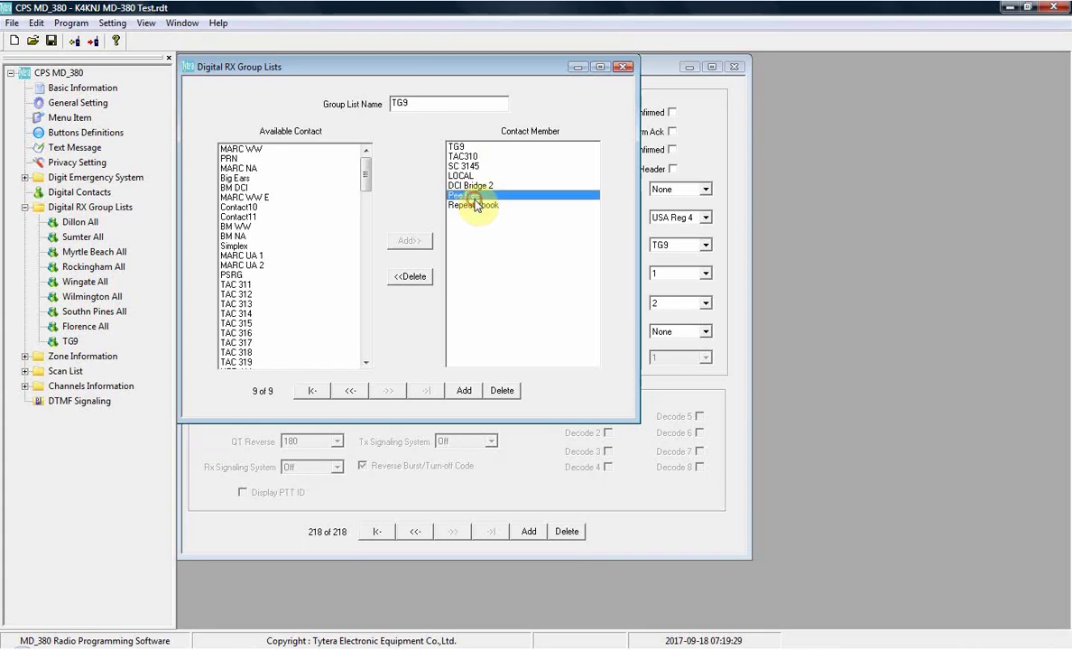
{"action": "left_click", "coordinate": [471, 157]}
{"action": "left_click", "coordinate": [471, 168]}
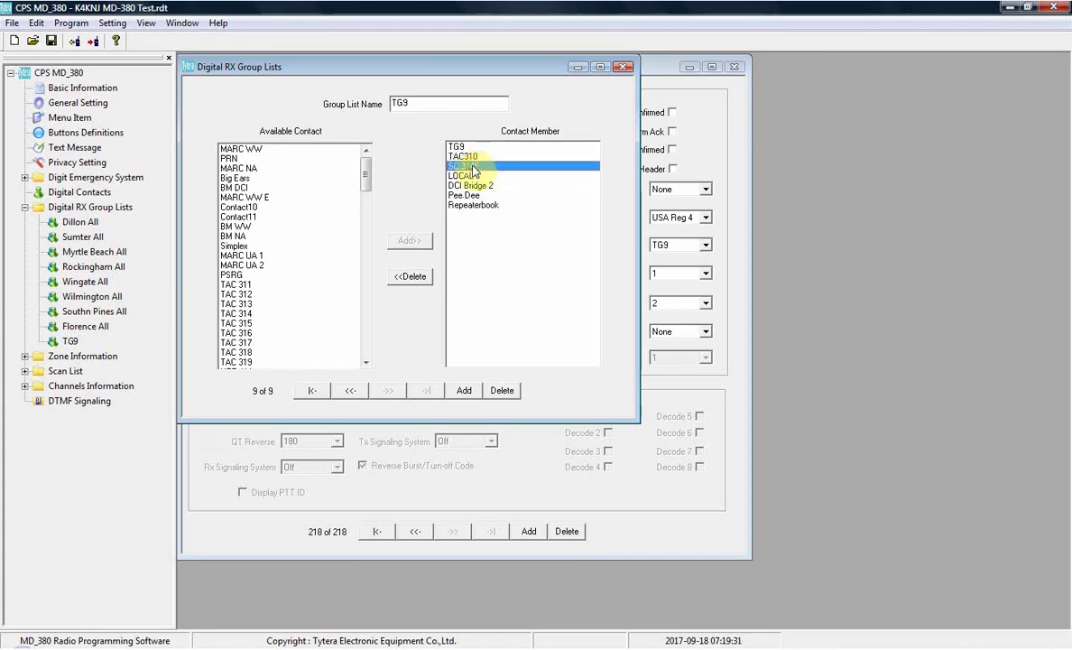
{"action": "left_click", "coordinate": [460, 147]}
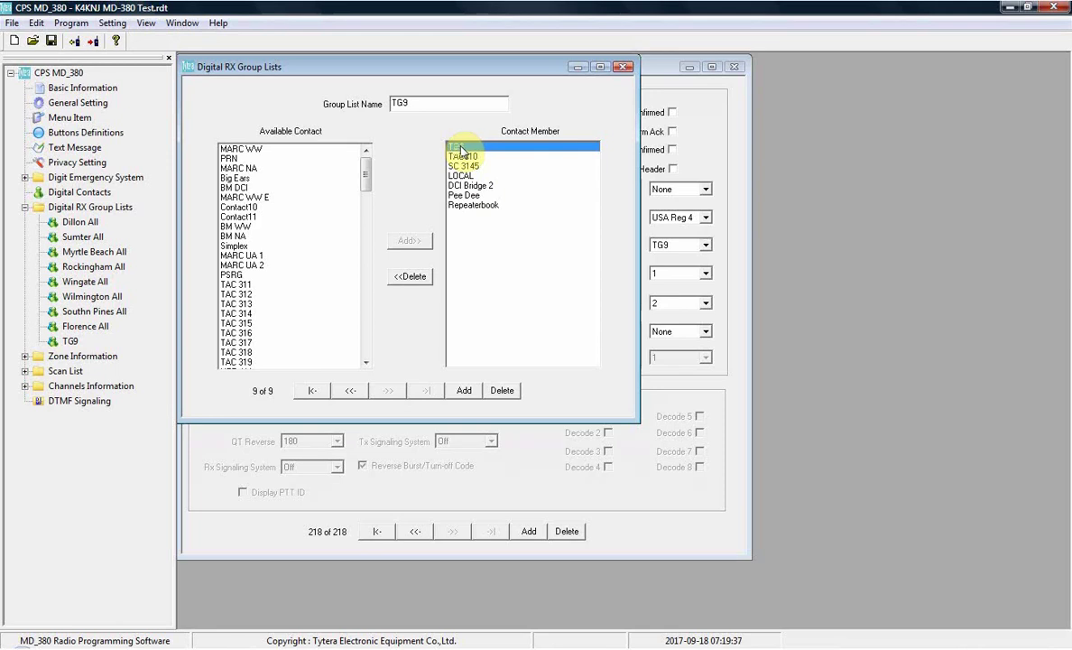
Check the TG9 entry in the digital contacts, then return to the TG9 group list and compare its members.
{"action": "left_click", "coordinate": [63, 193]}
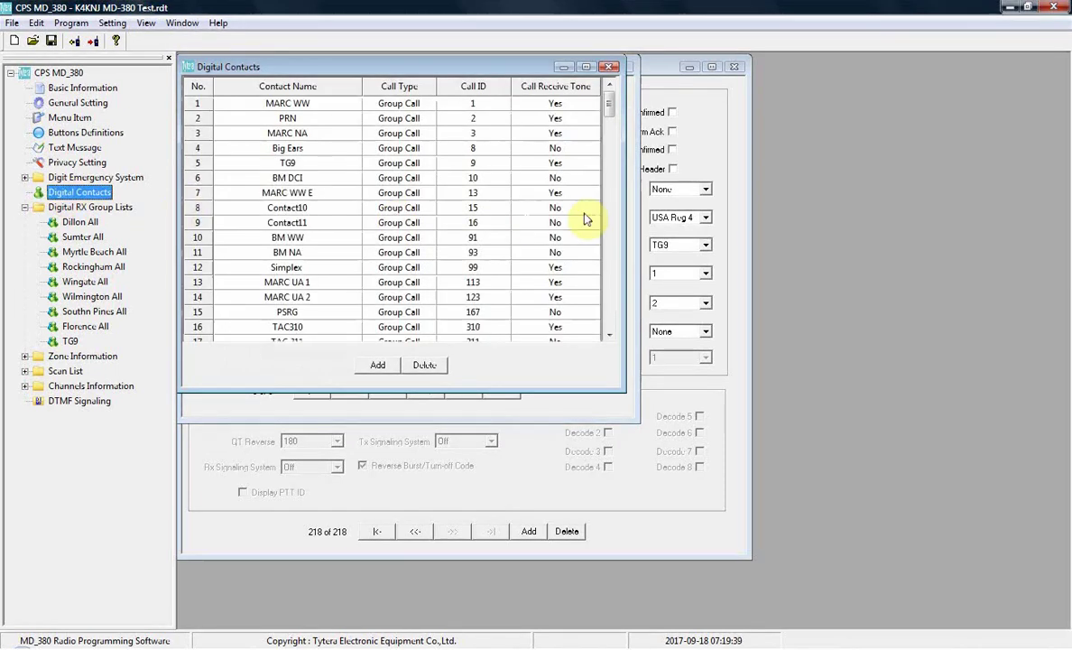
{"action": "double_click", "coordinate": [306, 164]}
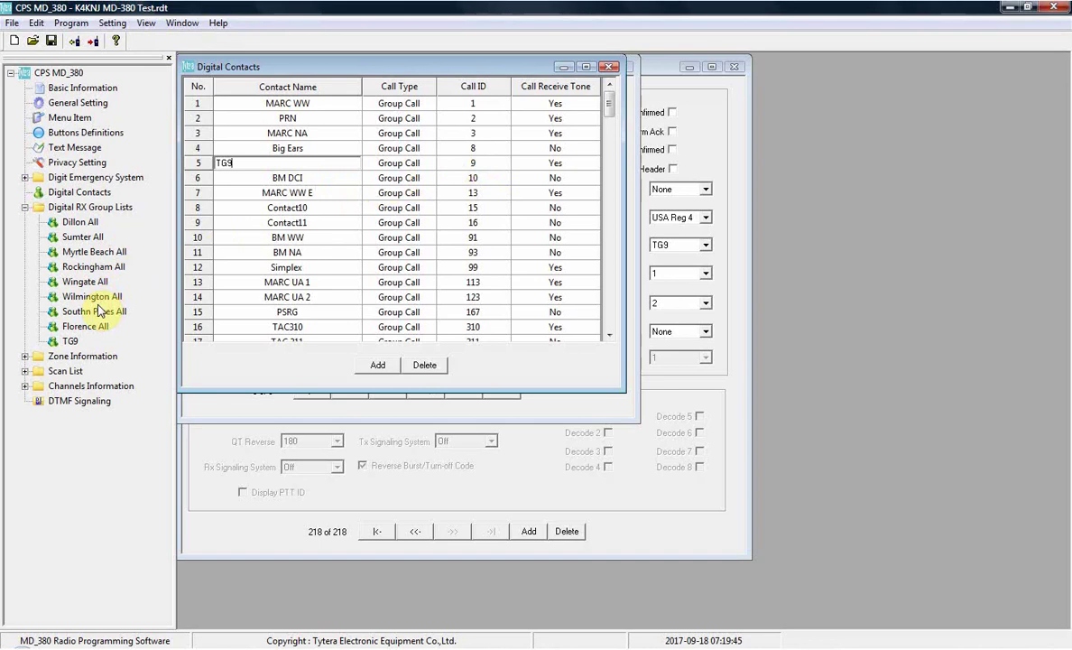
{"action": "left_click", "coordinate": [71, 342]}
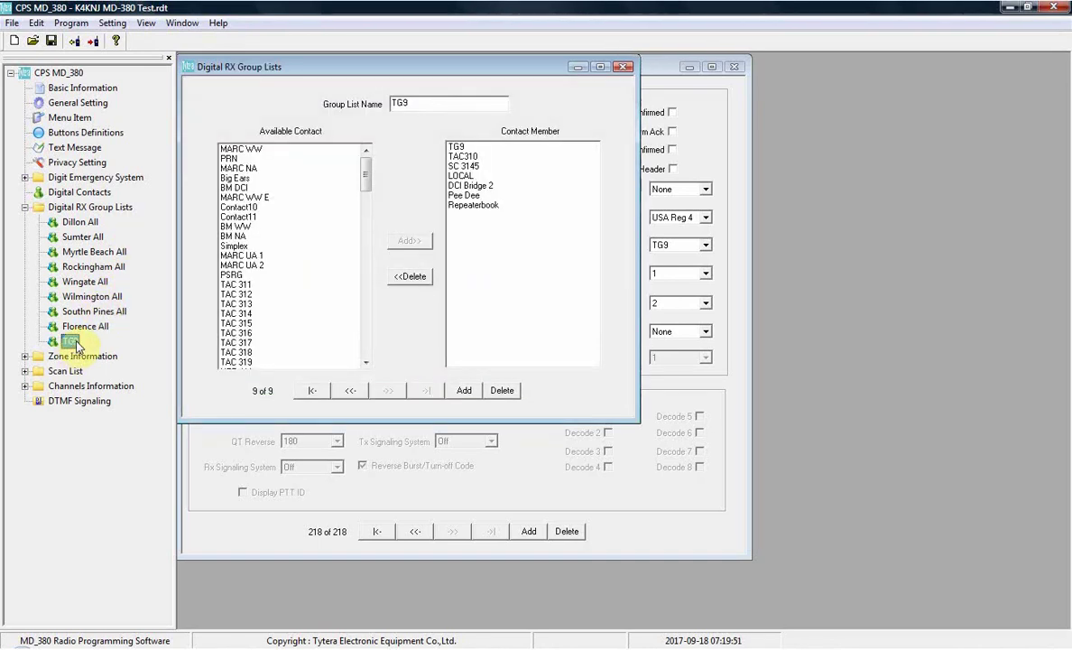
{"action": "left_click", "coordinate": [454, 147]}
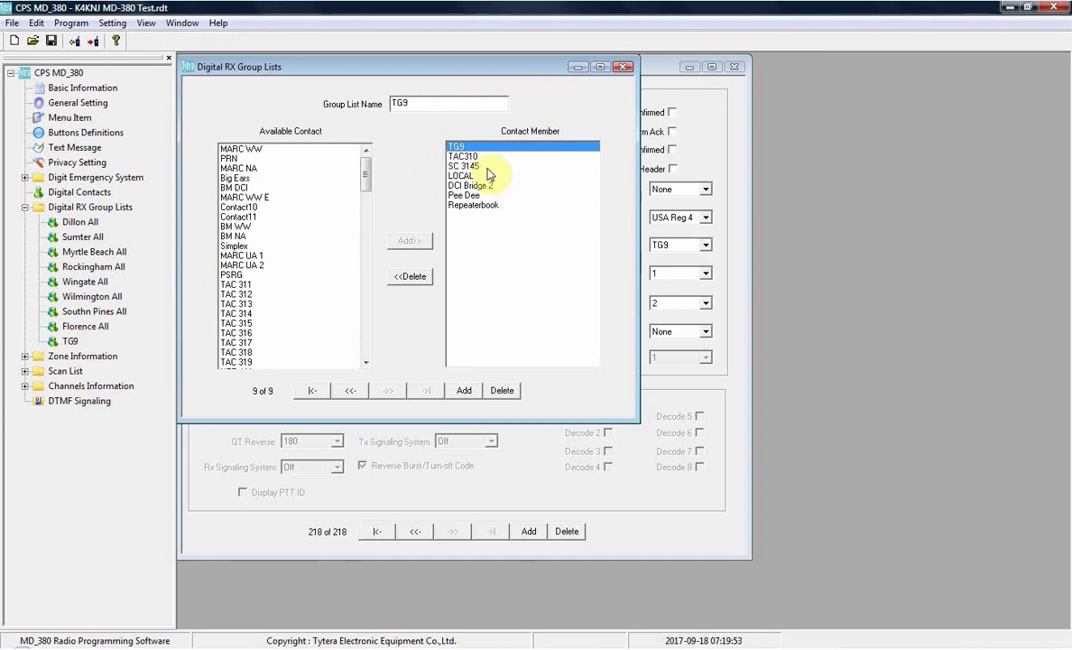
{"action": "left_click_drag", "start_coordinate": [465, 158], "coordinate": [477, 196]}
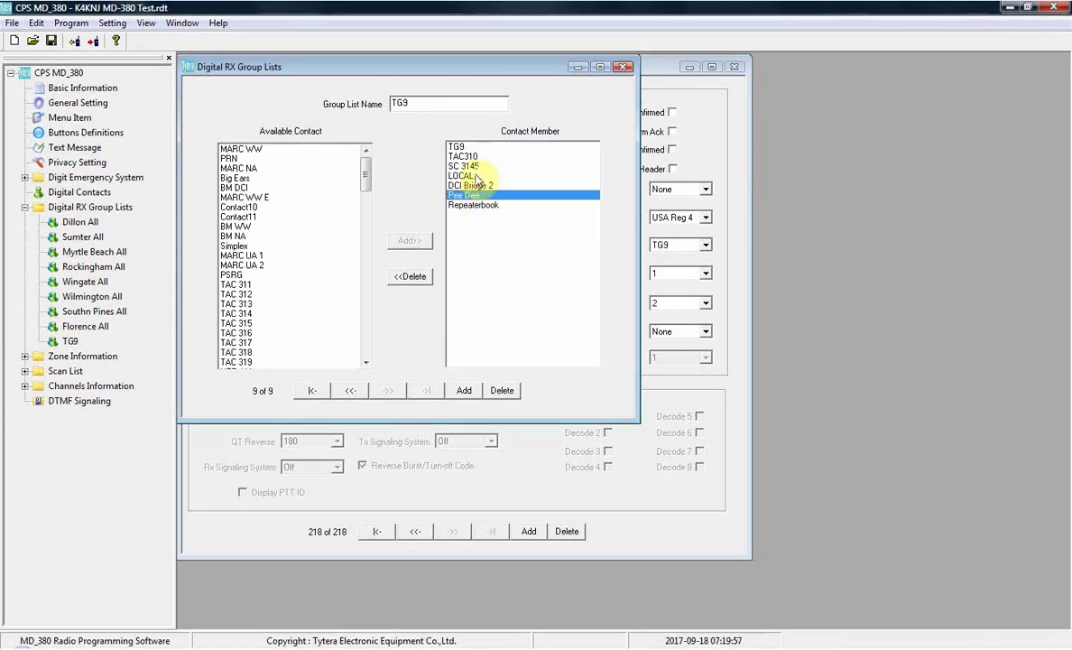
{"action": "left_click", "coordinate": [472, 185]}
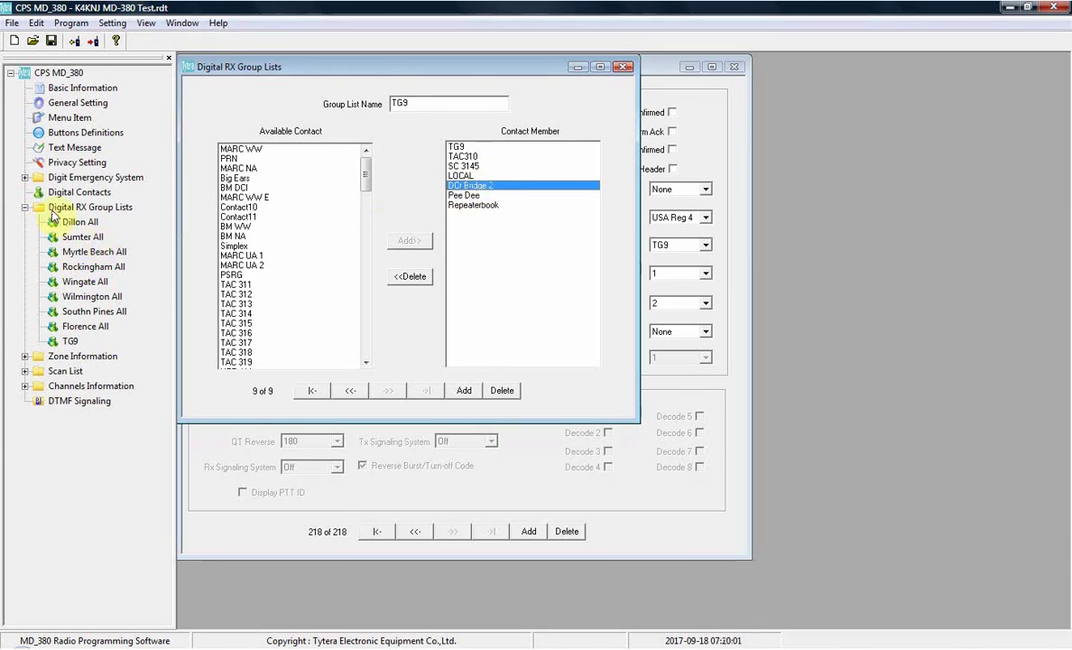
Collapse the RX group lists, expand the zones and look through OS 3 to OS 6, finishing on OS 3.
{"action": "left_click", "coordinate": [24, 207]}
{"action": "left_click", "coordinate": [24, 221]}
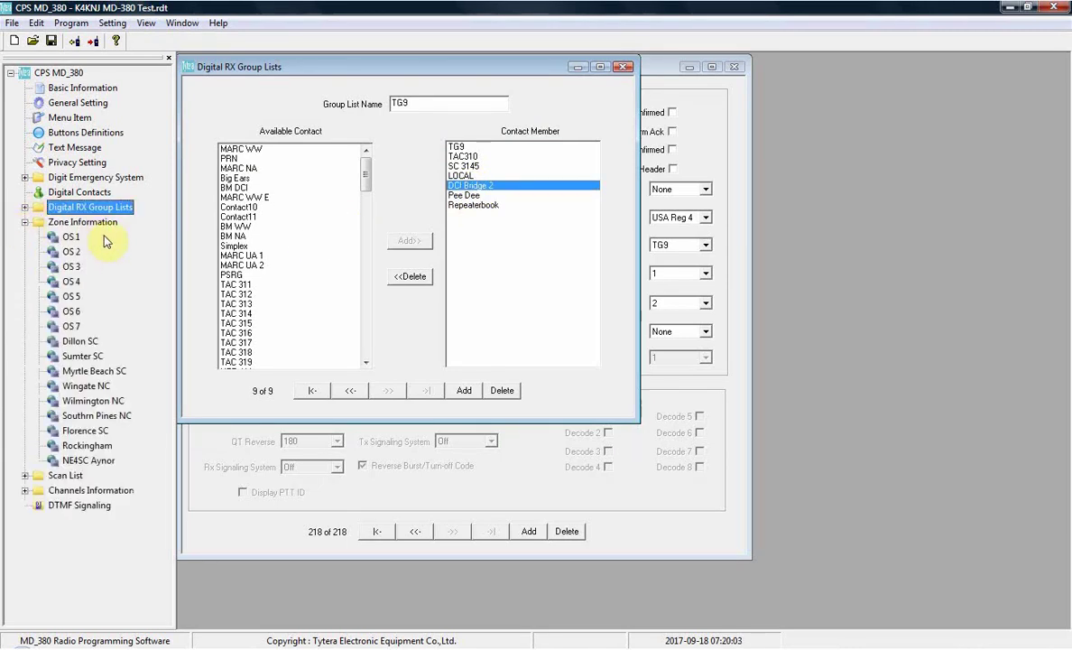
{"action": "left_click", "coordinate": [71, 283]}
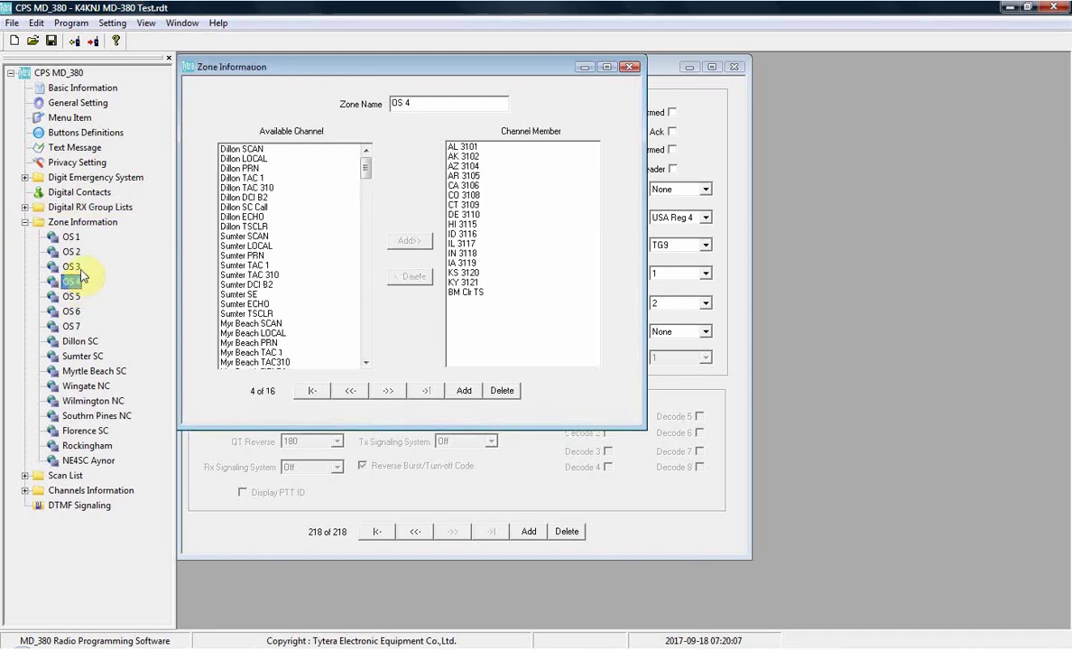
{"action": "left_click", "coordinate": [72, 267]}
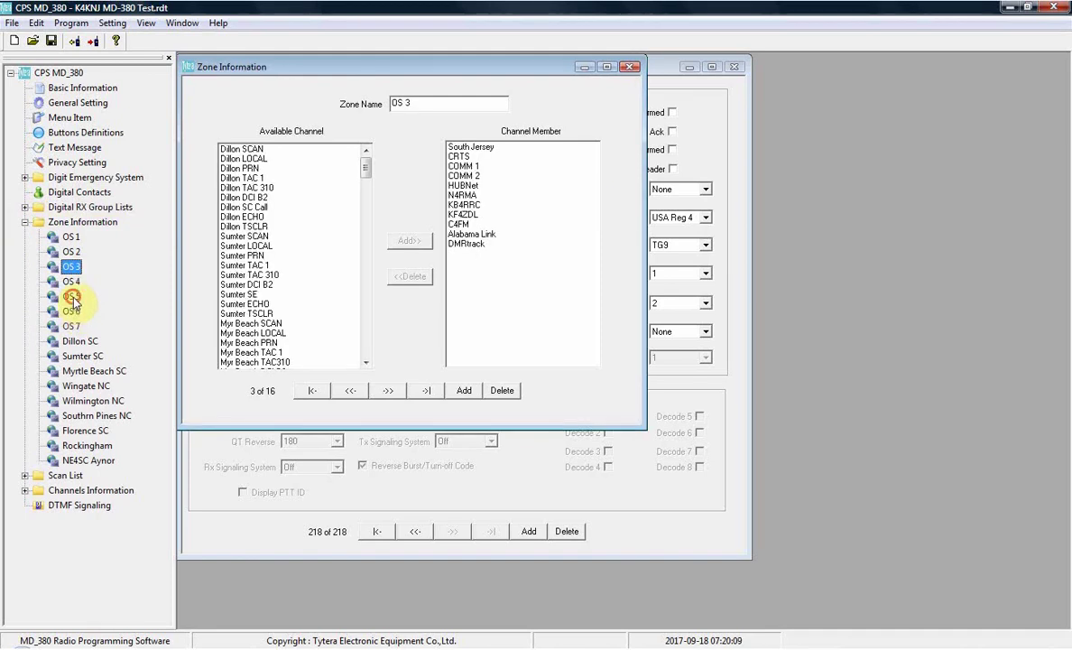
{"action": "left_click", "coordinate": [72, 297]}
{"action": "left_click", "coordinate": [73, 312]}
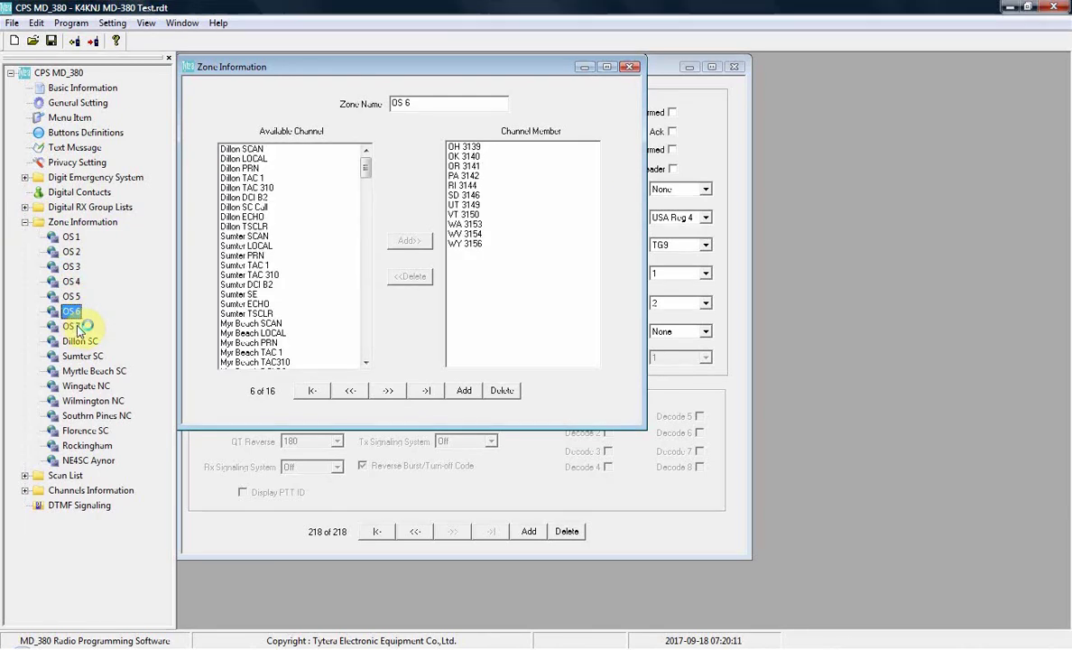
{"action": "left_click", "coordinate": [72, 282]}
{"action": "left_click", "coordinate": [72, 267]}
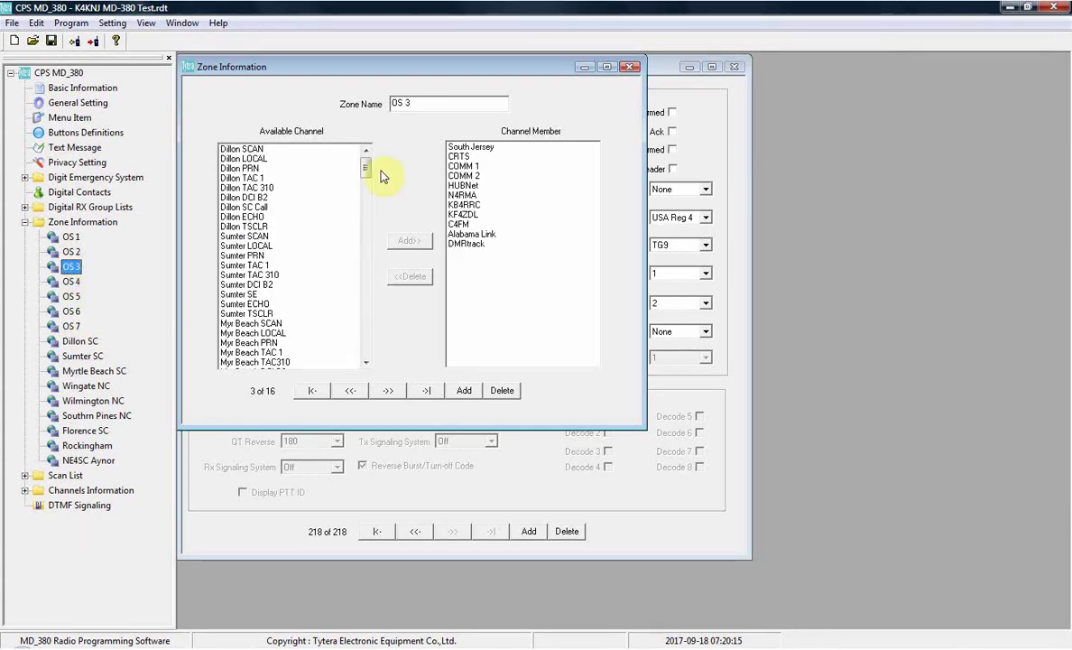
Add the Ecomm US and USA Reg 4 channels to the members of zone OS 3.
{"action": "left_click_drag", "start_coordinate": [367, 167], "coordinate": [358, 365]}
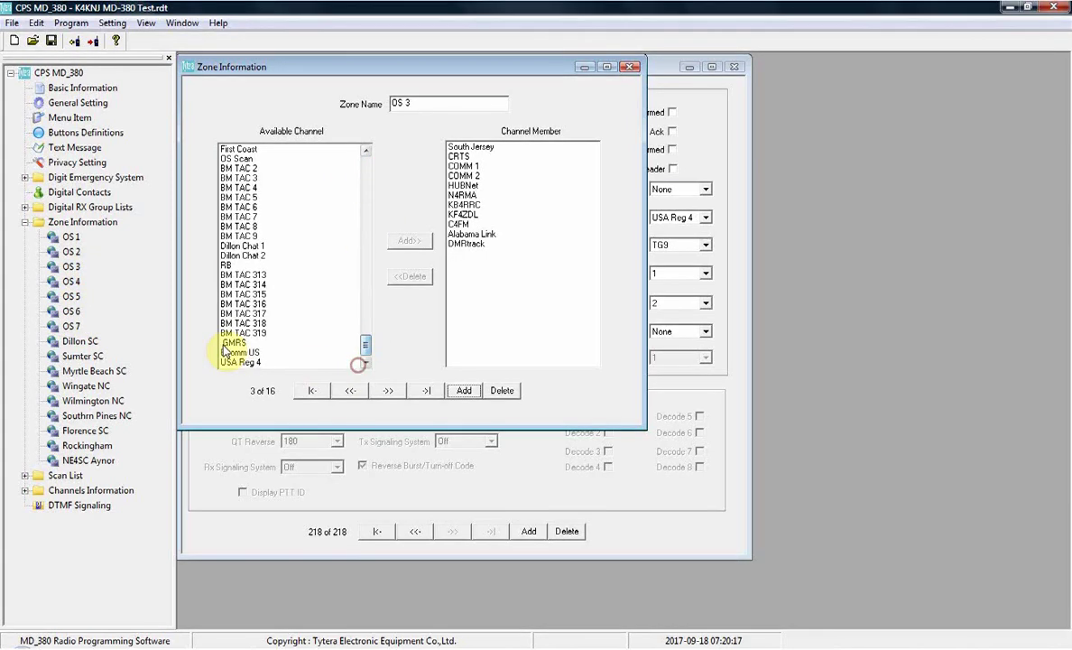
{"action": "left_click", "coordinate": [264, 355]}
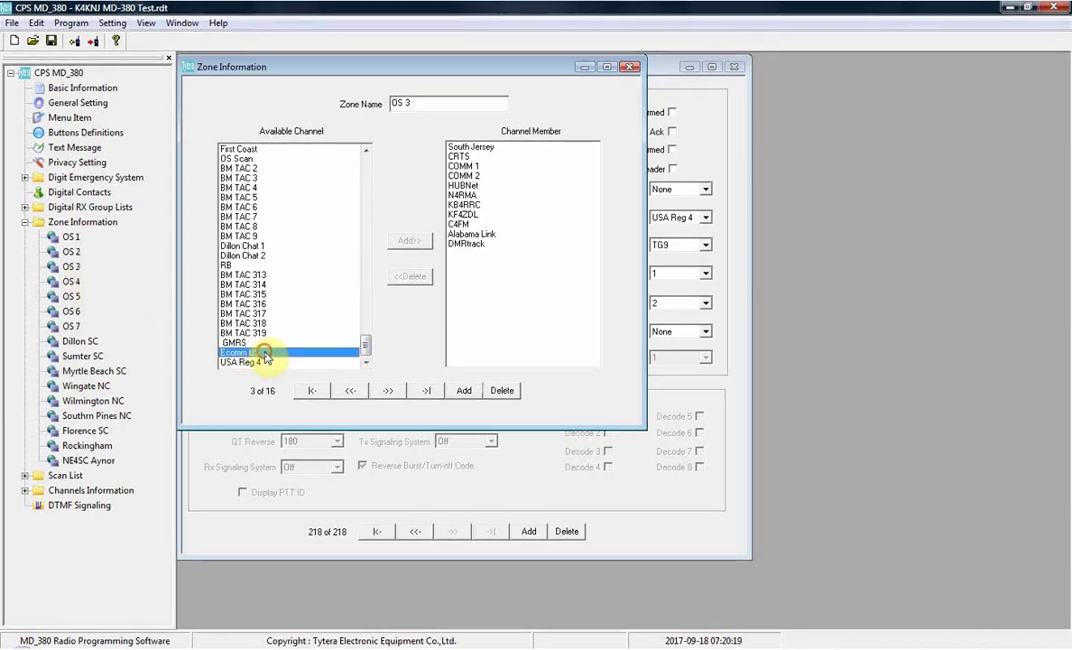
{"action": "left_click", "coordinate": [410, 239]}
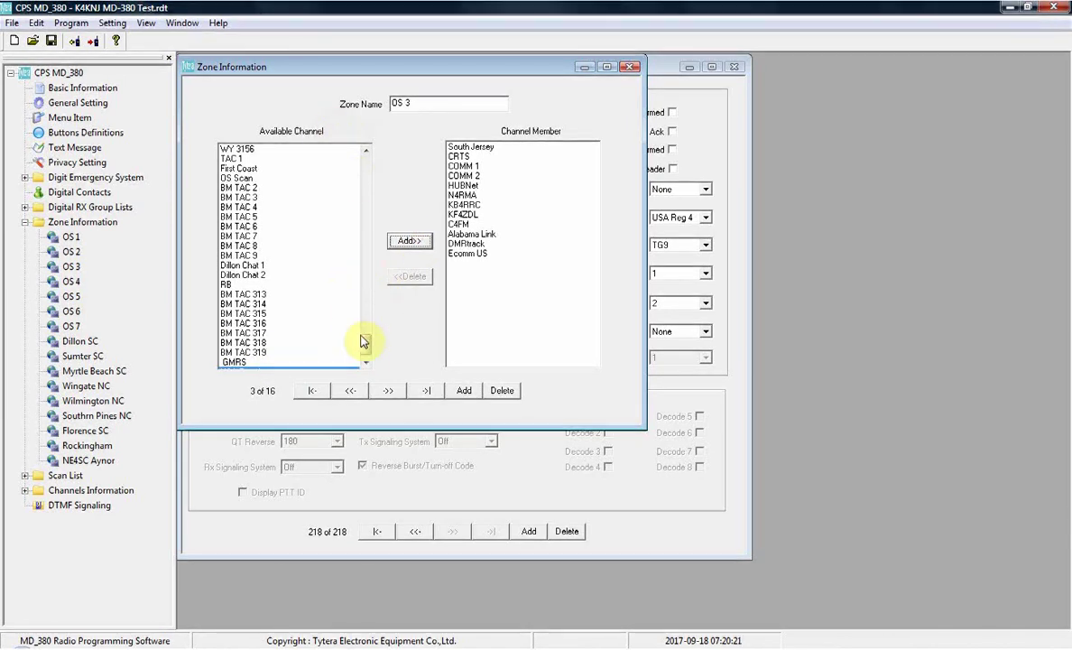
{"action": "scroll", "coordinate": [361, 341], "scroll_direction": "down", "scroll_amount": 1}
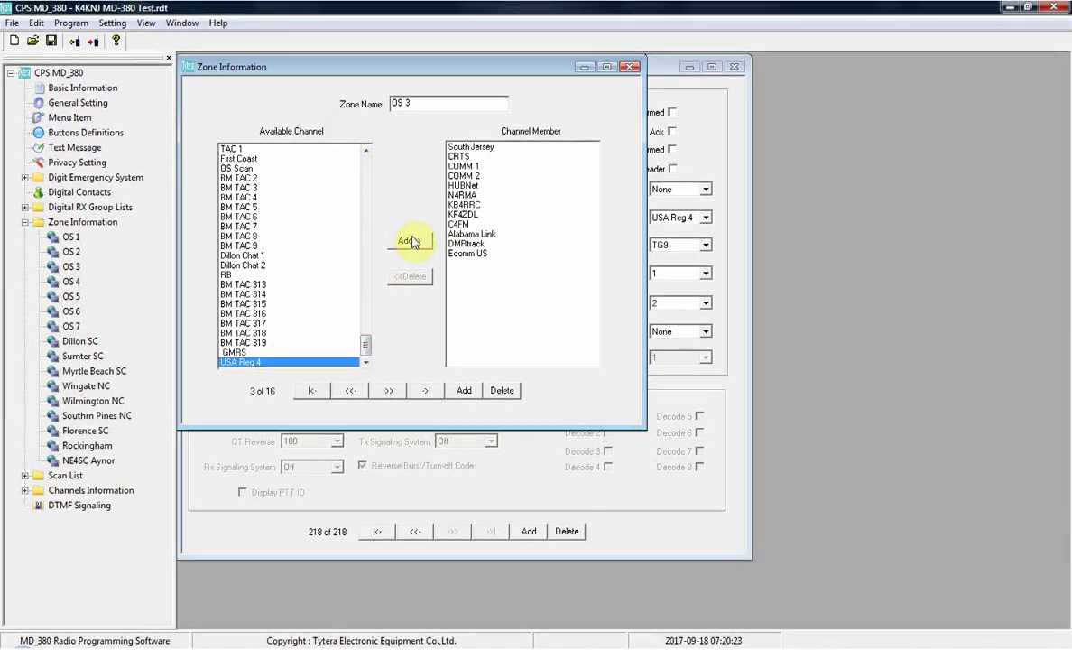
{"action": "left_click", "coordinate": [410, 241]}
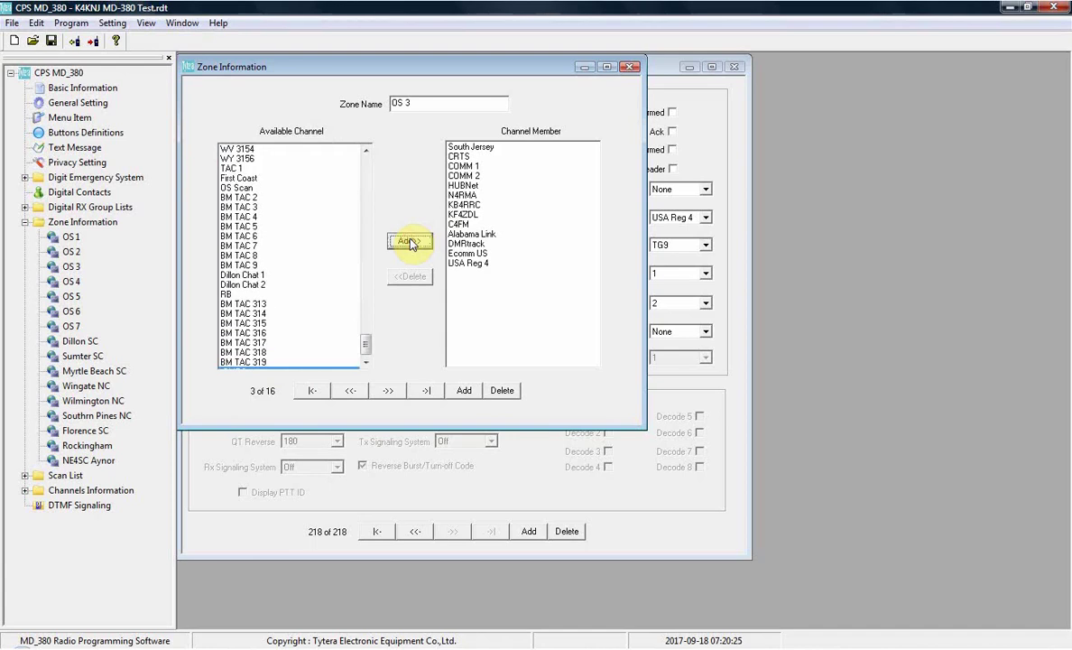
Review the OS 1 zone and check the Ecomm US and USA Reg 4 entries in zone OS 3.
{"action": "left_click", "coordinate": [72, 267]}
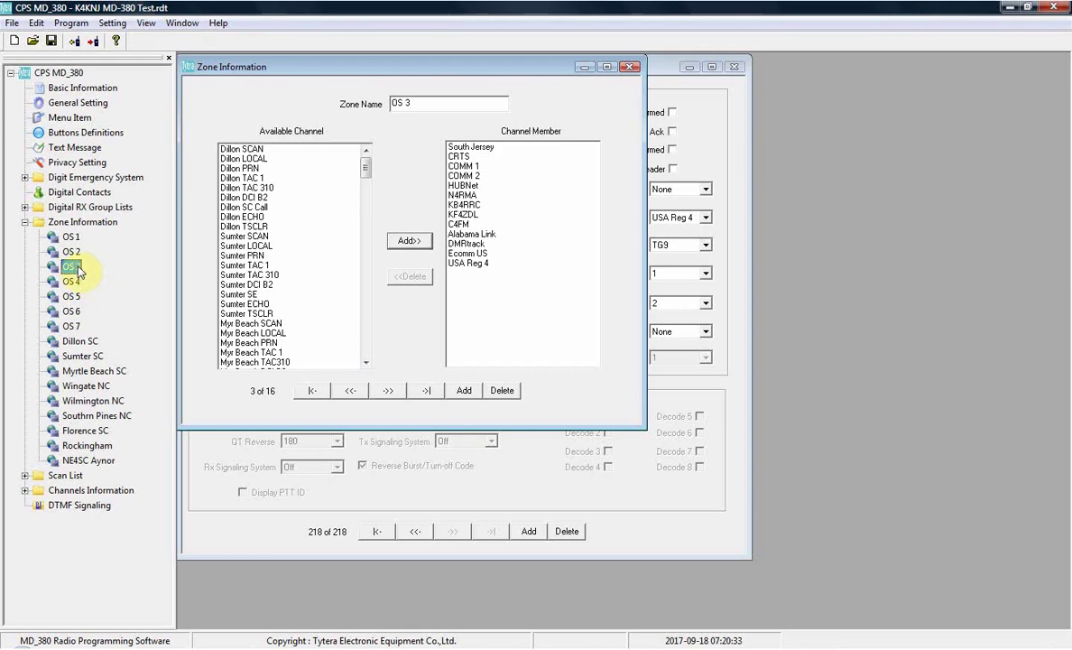
{"action": "left_click", "coordinate": [74, 252]}
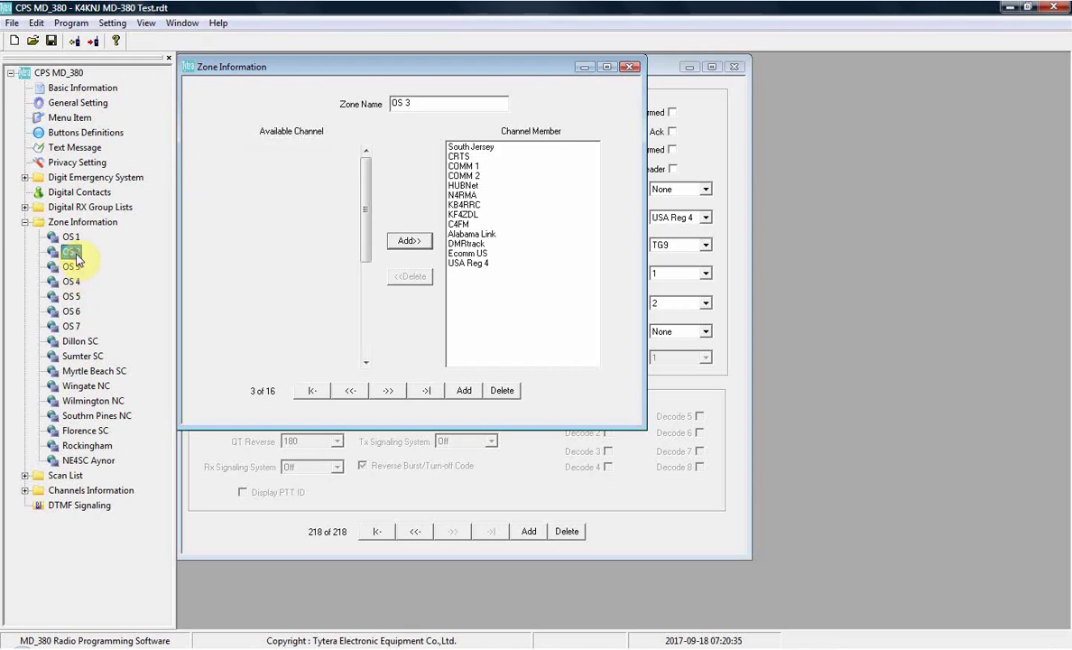
{"action": "left_click", "coordinate": [71, 236]}
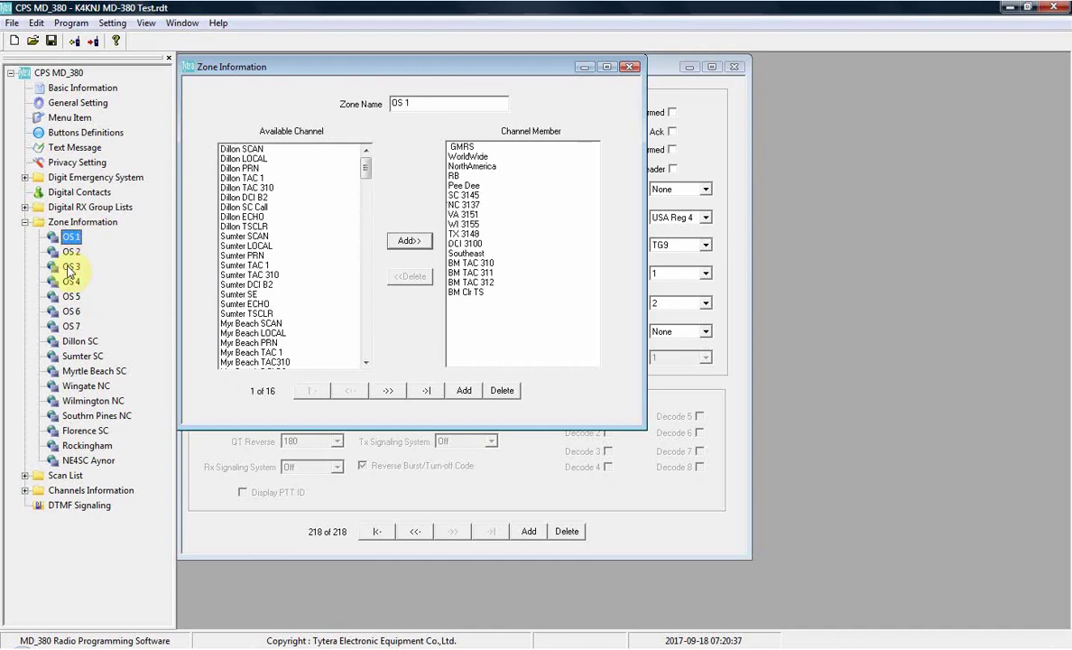
{"action": "left_click", "coordinate": [68, 268]}
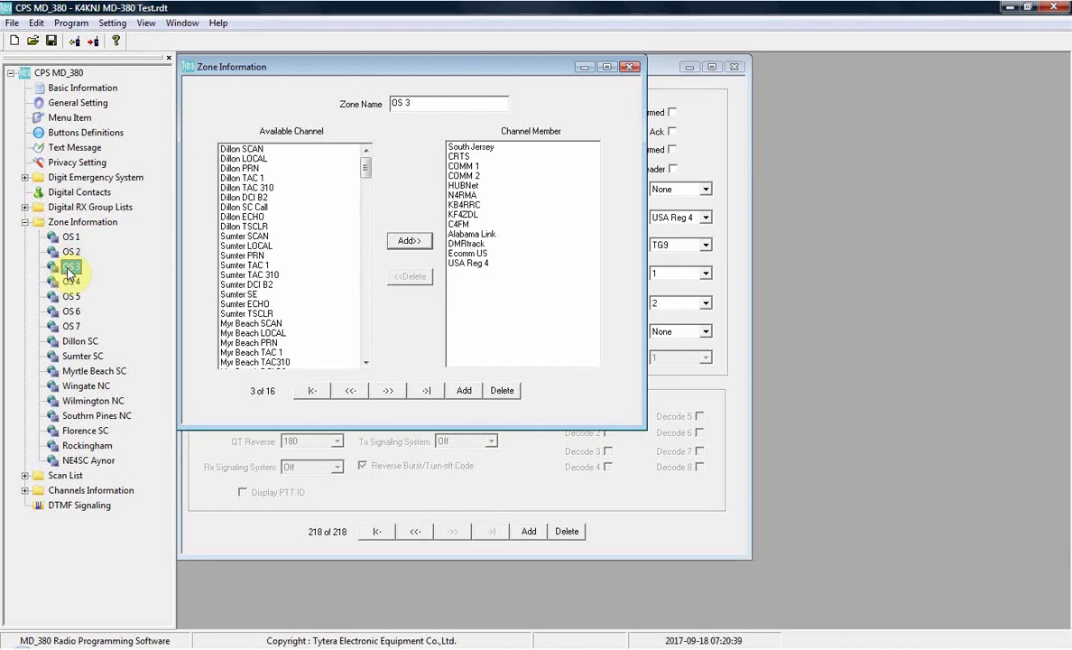
{"action": "left_click", "coordinate": [468, 256]}
{"action": "left_click", "coordinate": [468, 262]}
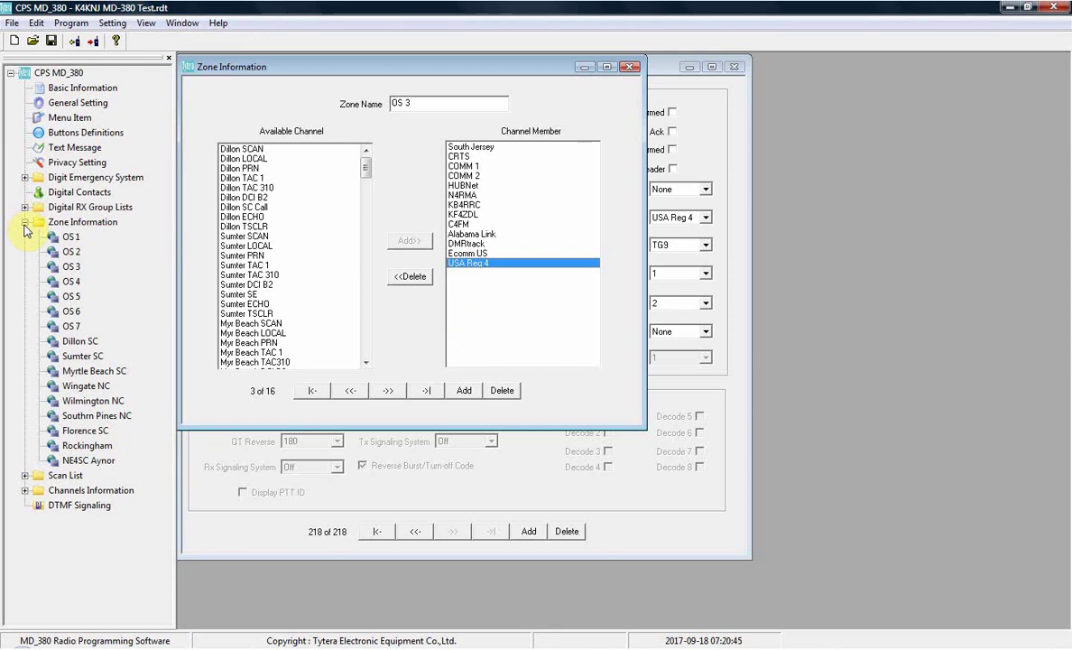
Close the Zone Information, Digital RX Group Lists and Channels Information windows.
{"action": "left_click", "coordinate": [630, 67]}
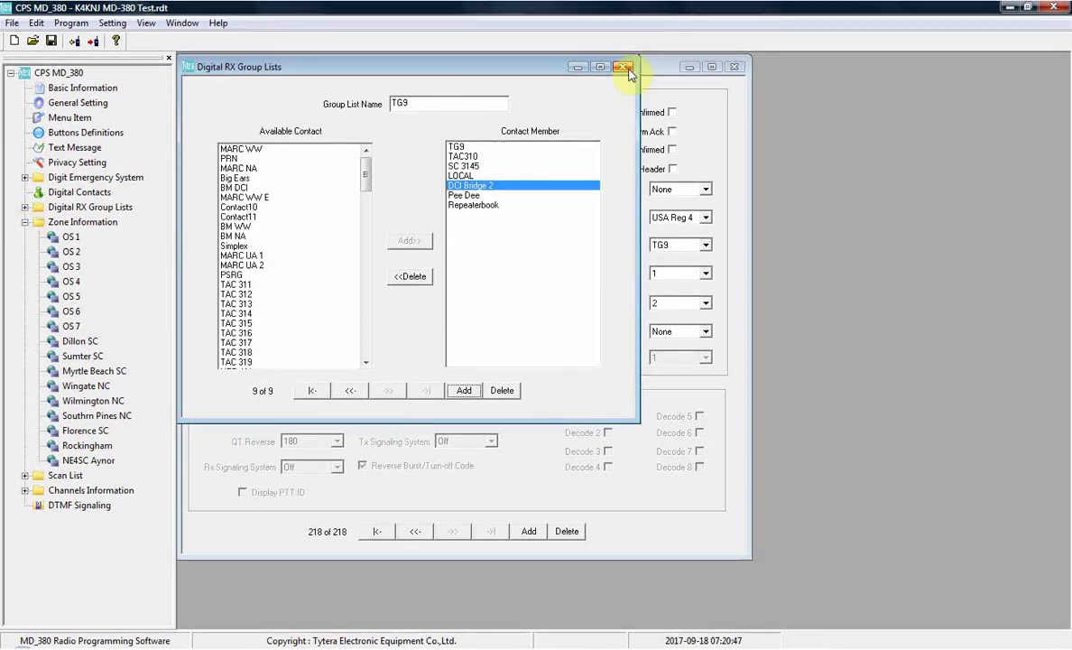
{"action": "left_click", "coordinate": [624, 66]}
{"action": "left_click", "coordinate": [687, 66]}
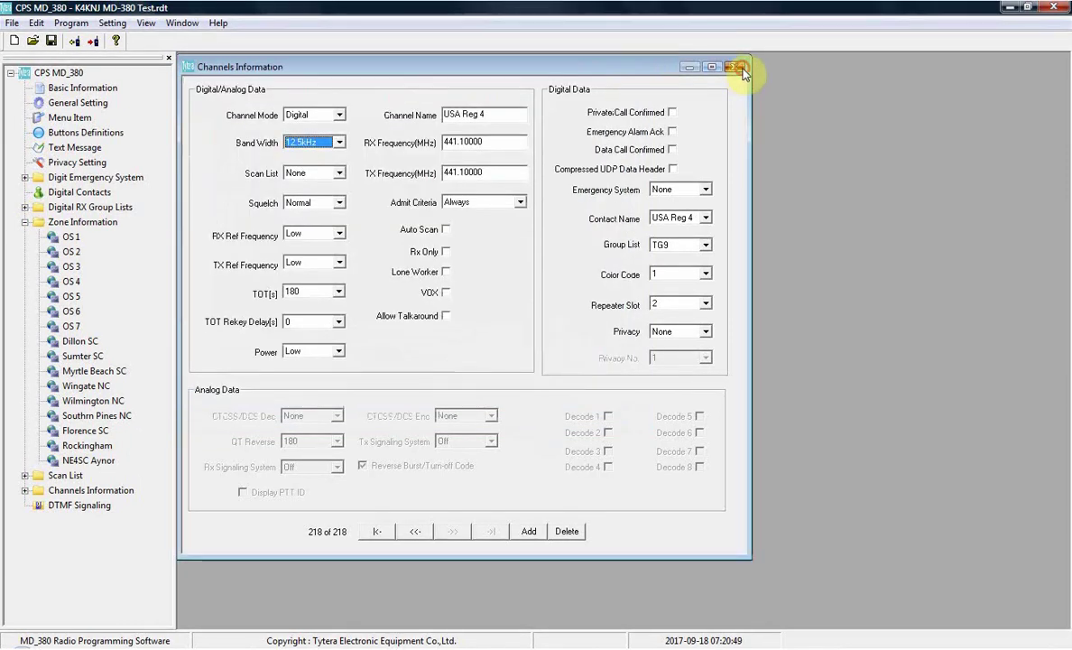
{"action": "left_click", "coordinate": [736, 68]}
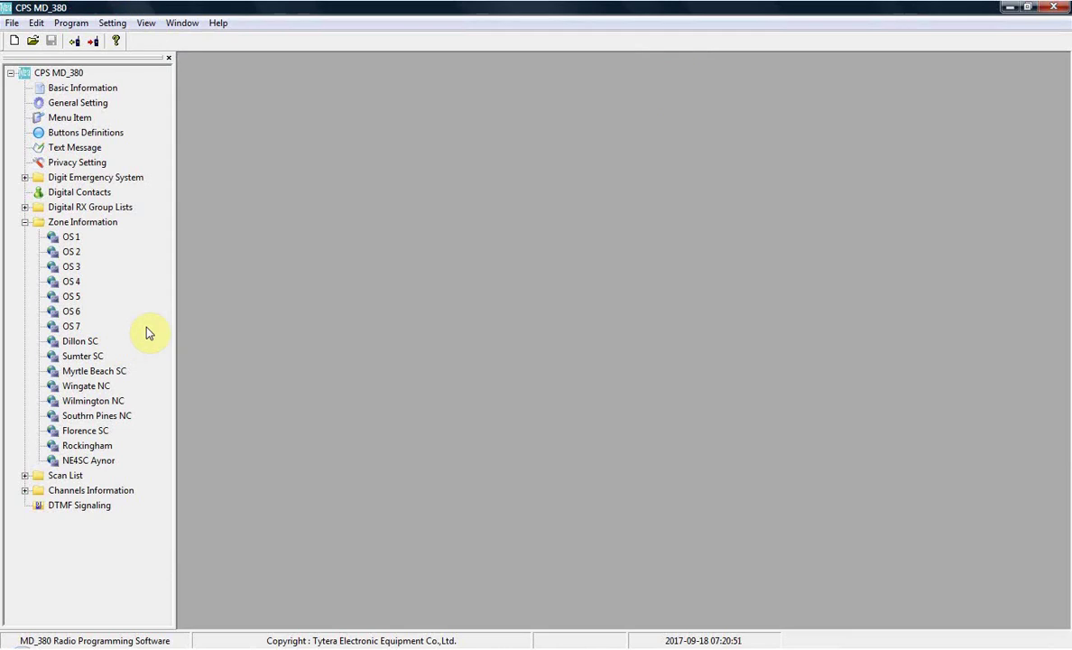